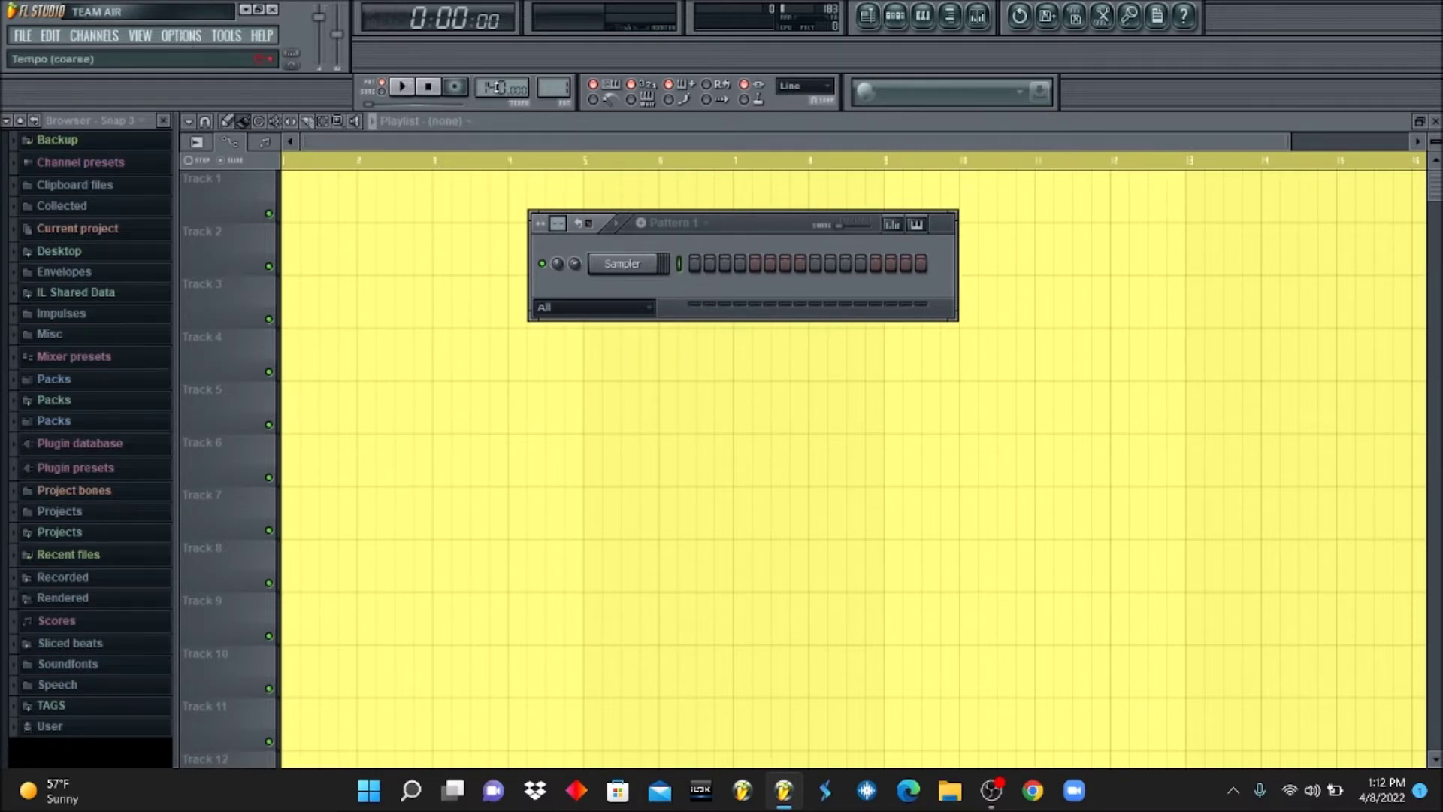
Set the tempo to 130 BPM and add an FL Keys channel using the Rhodes (FL) sampleset
left_click_drag(494, 86, 493, 98)
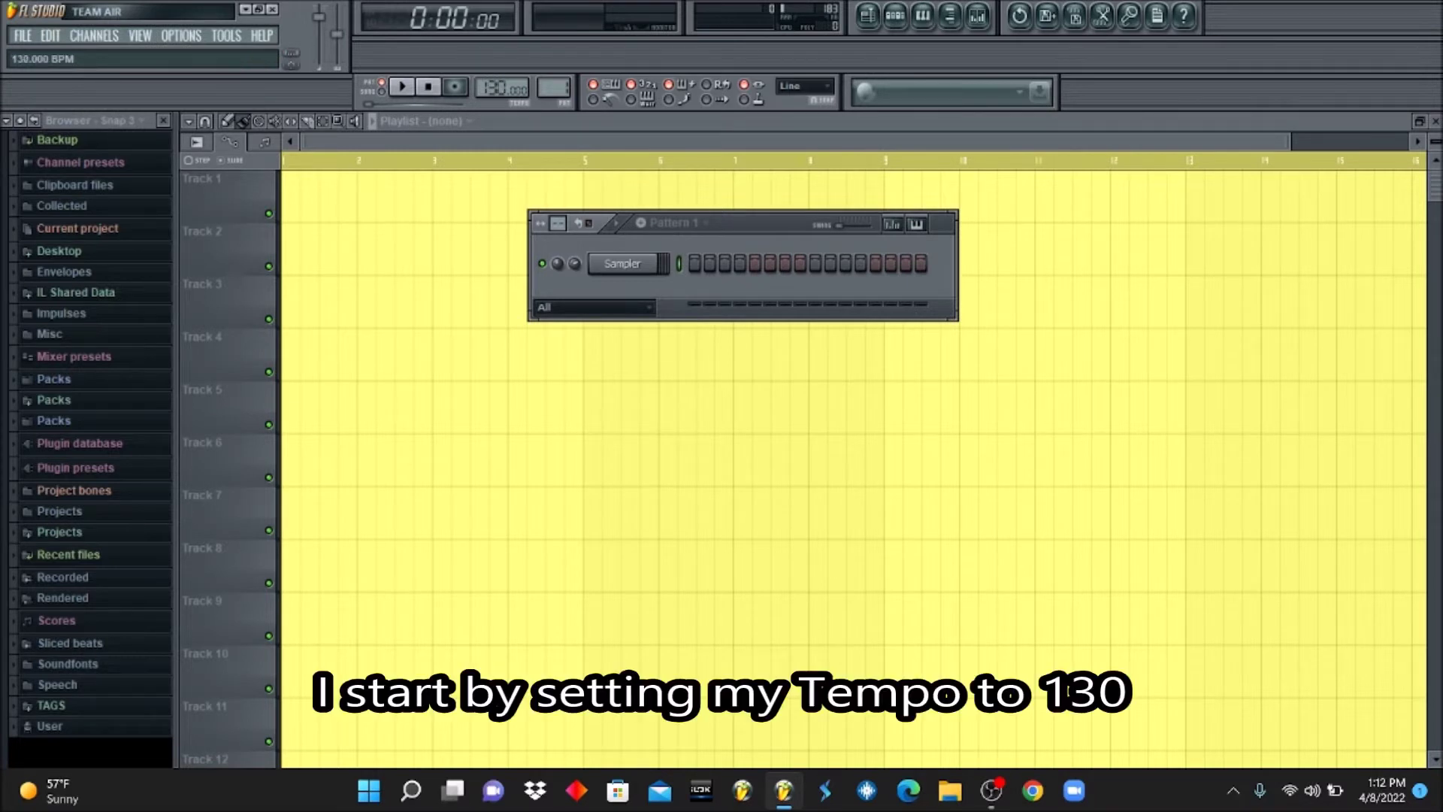
left_click(95, 36)
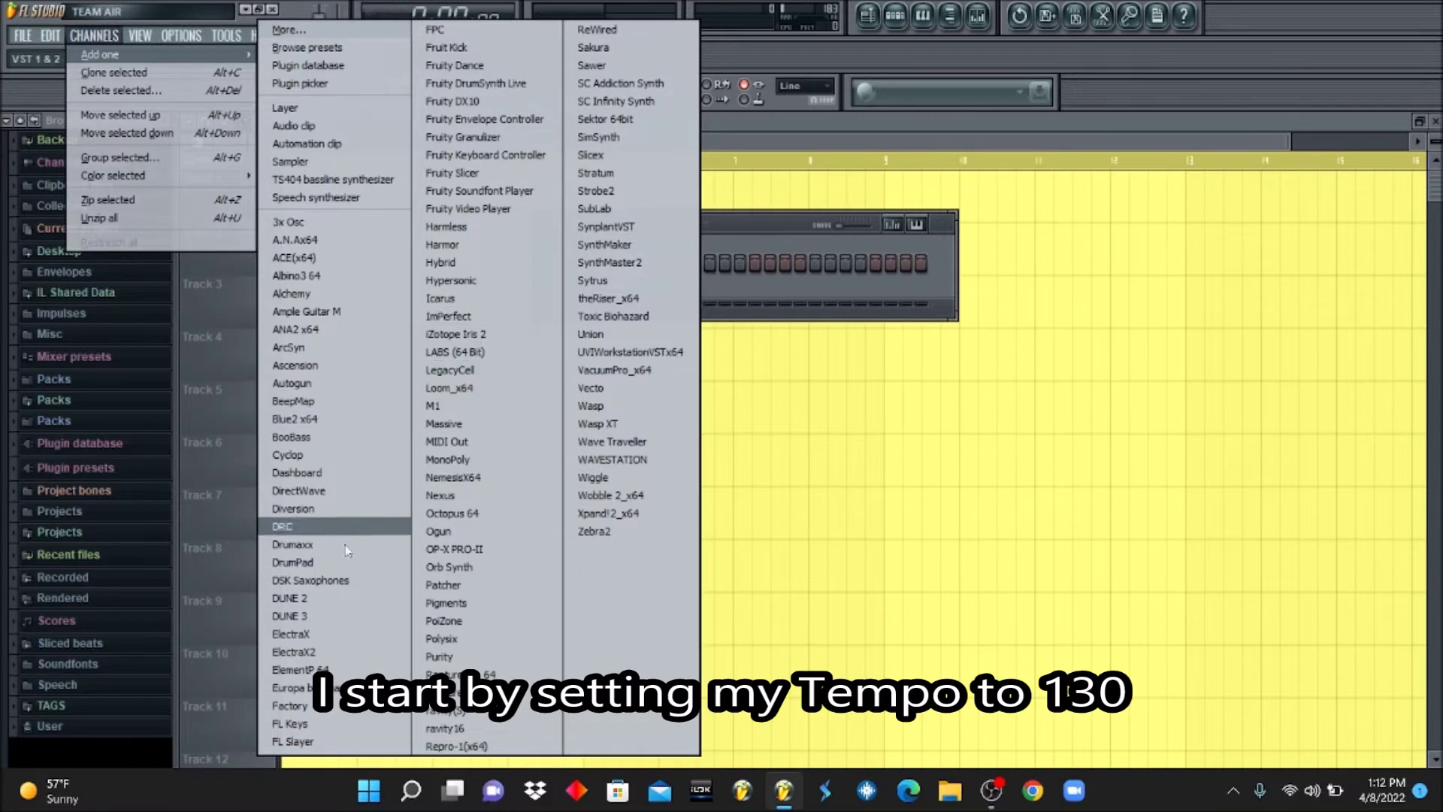
left_click(291, 724)
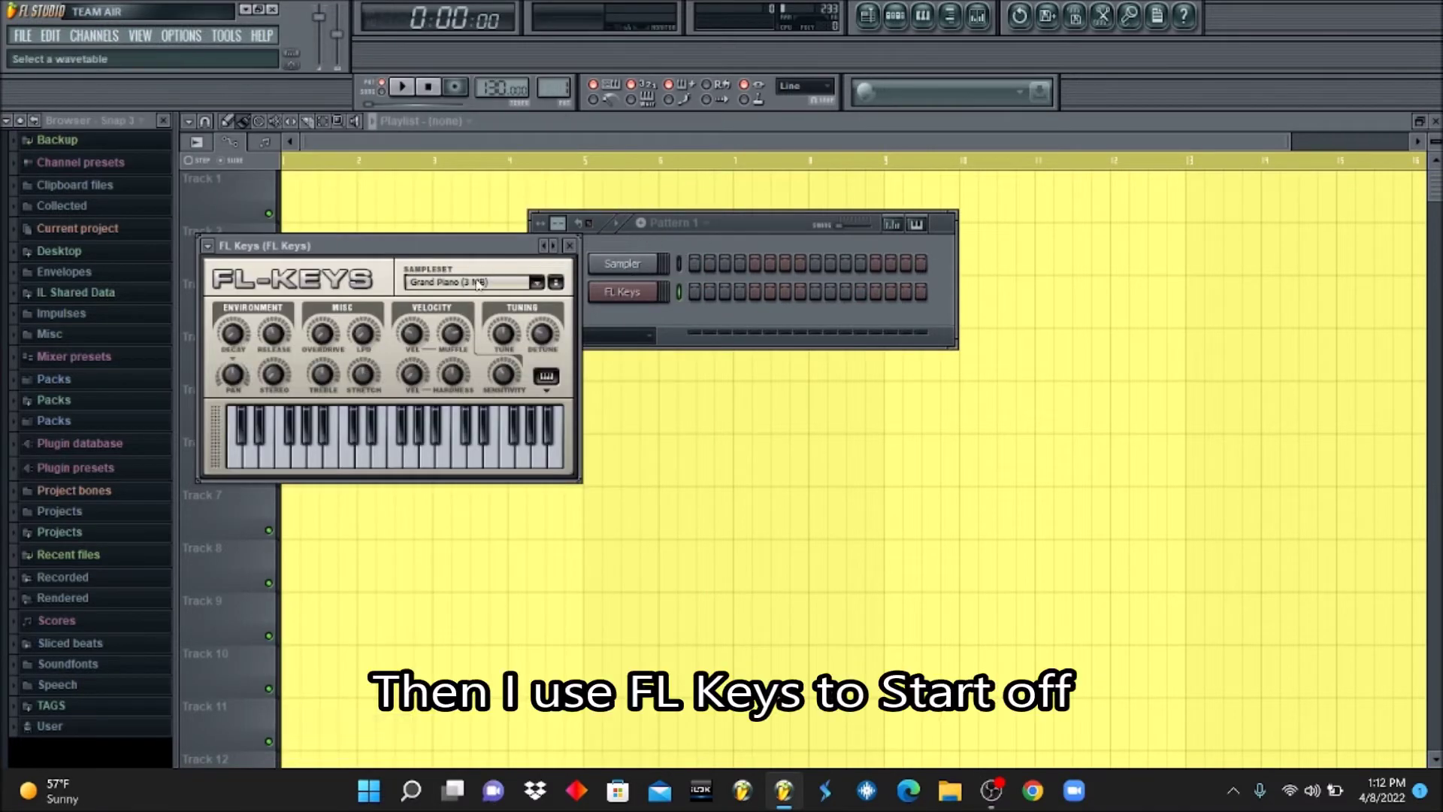
left_click(485, 284)
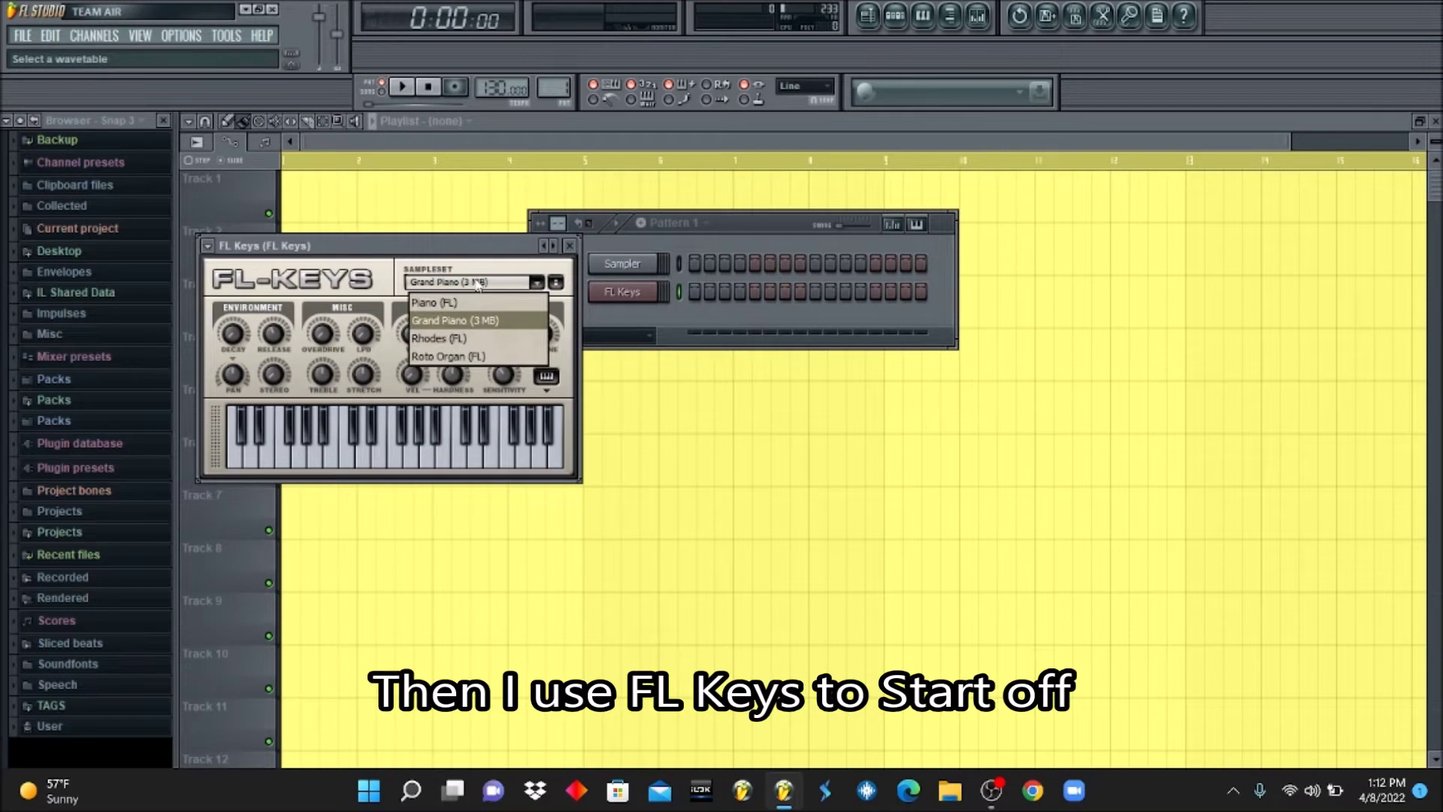
left_click(442, 340)
left_click(748, 223)
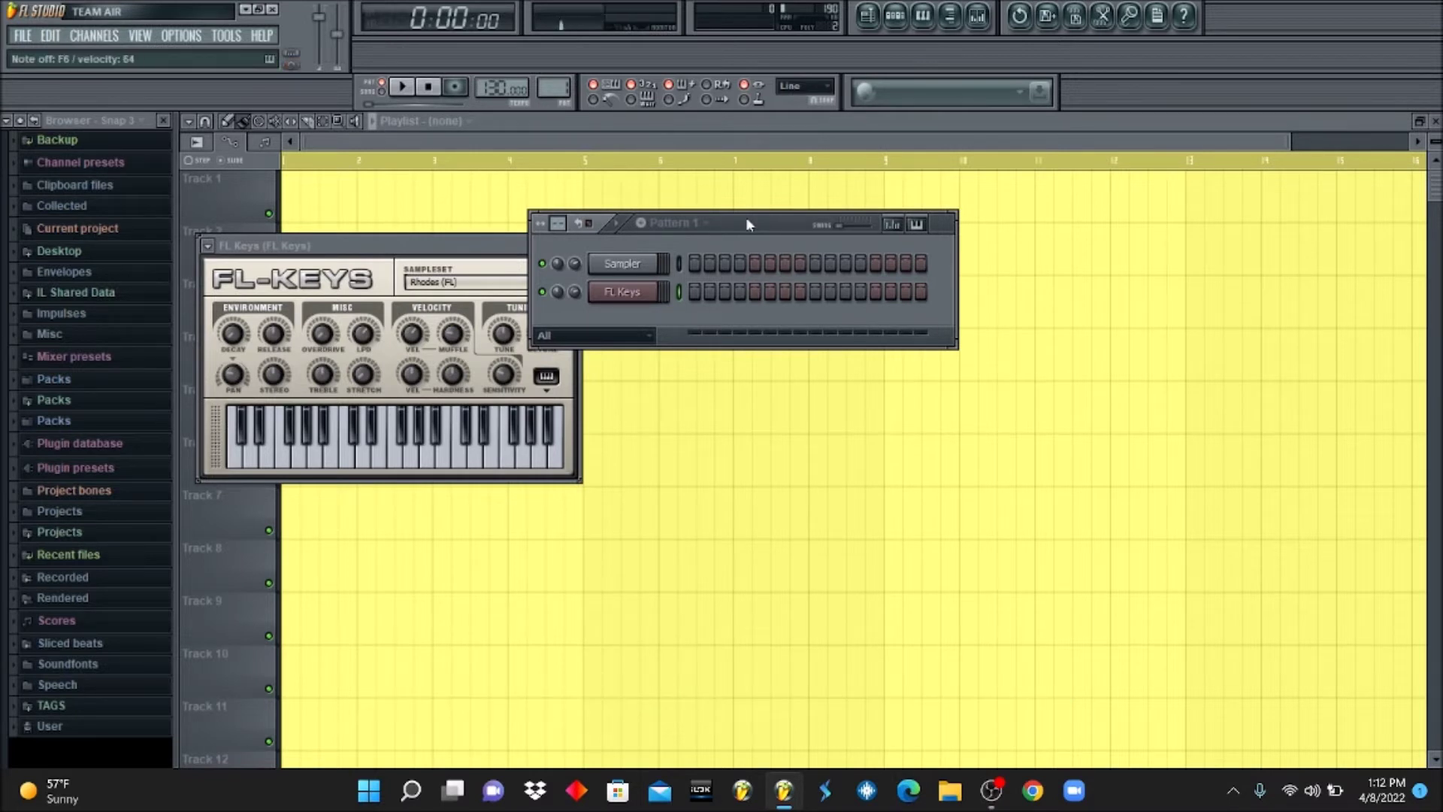
Choose Focusrite USB (Focusrite USB Audio) as the input/output device in the audio settings
left_click(181, 35)
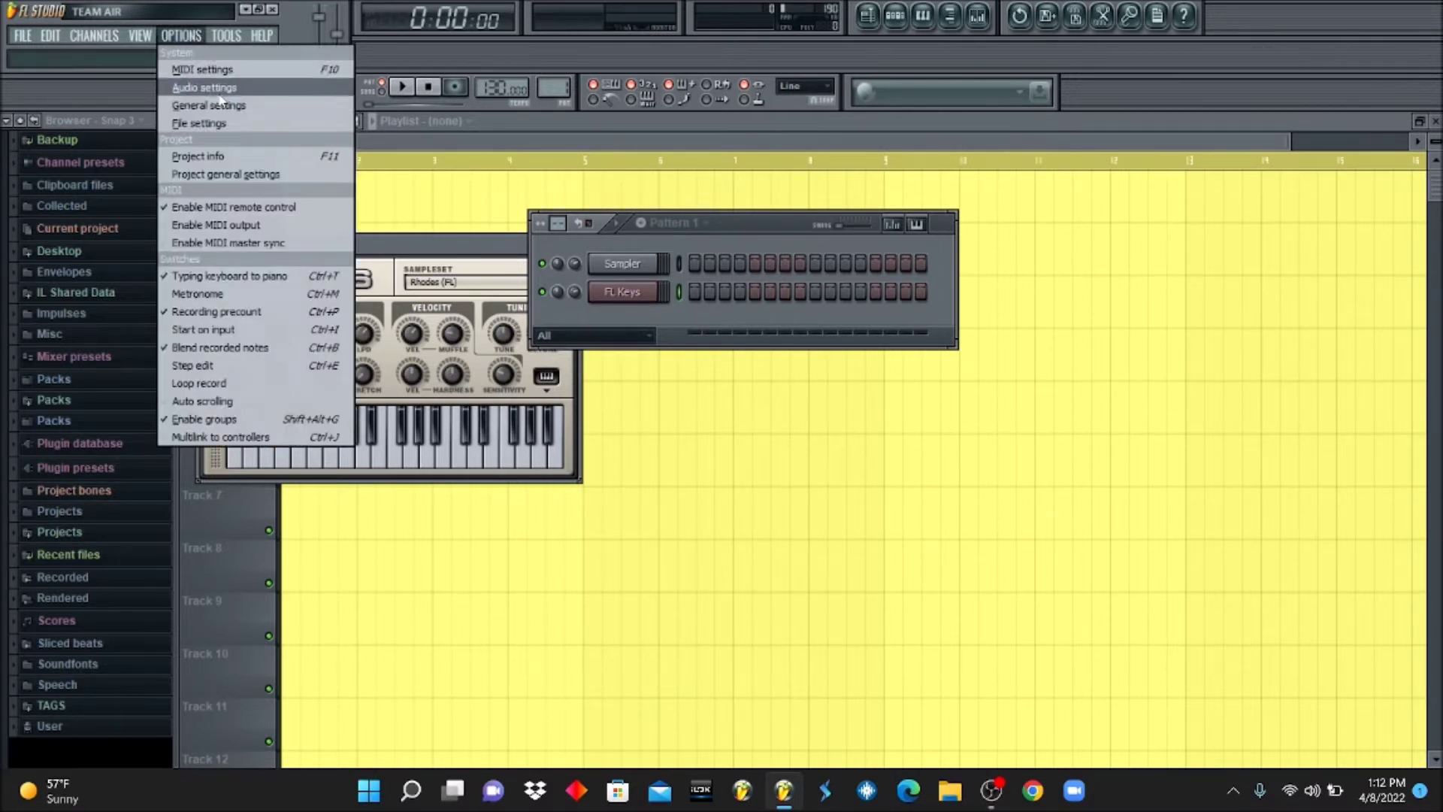
left_click(184, 86)
left_click(627, 191)
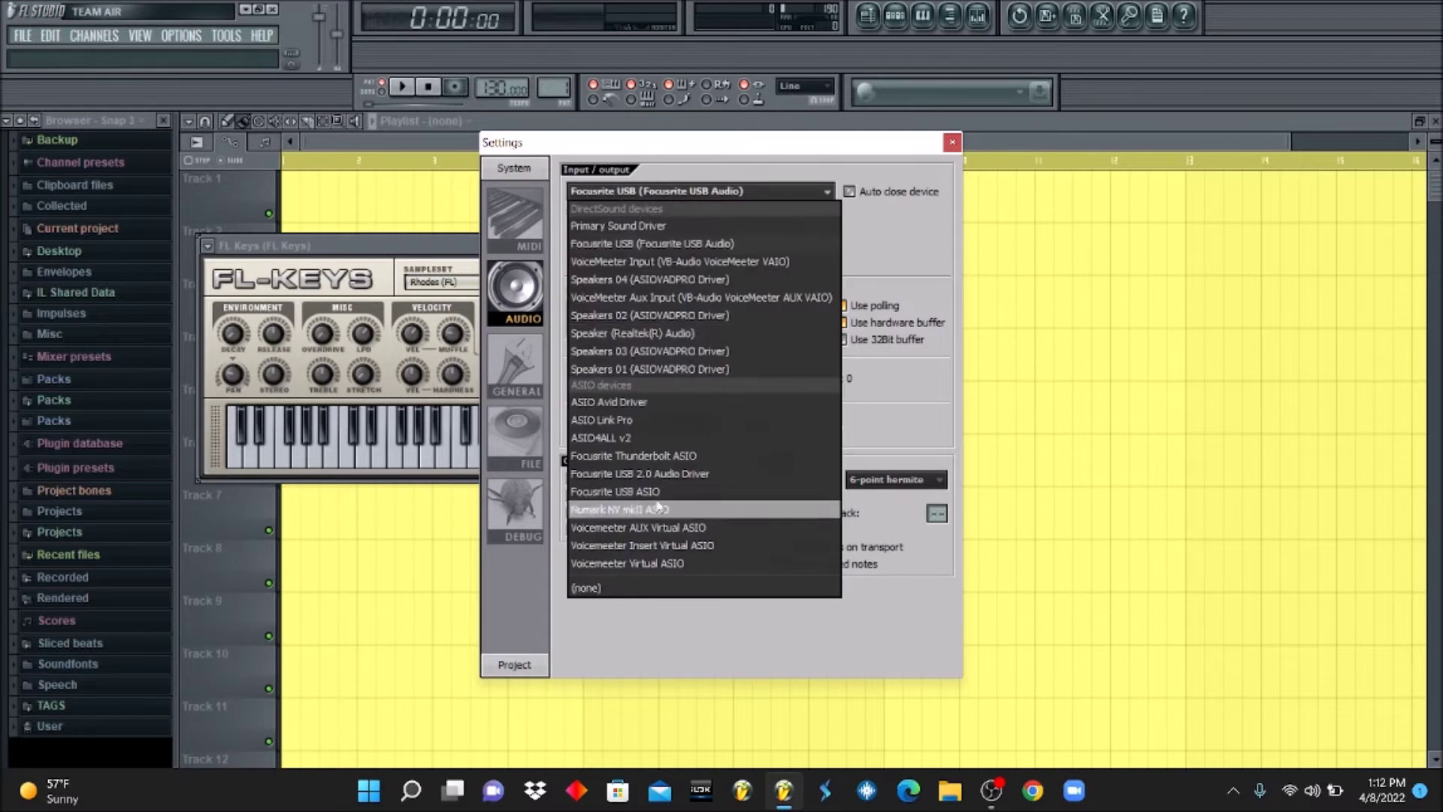
left_click(651, 247)
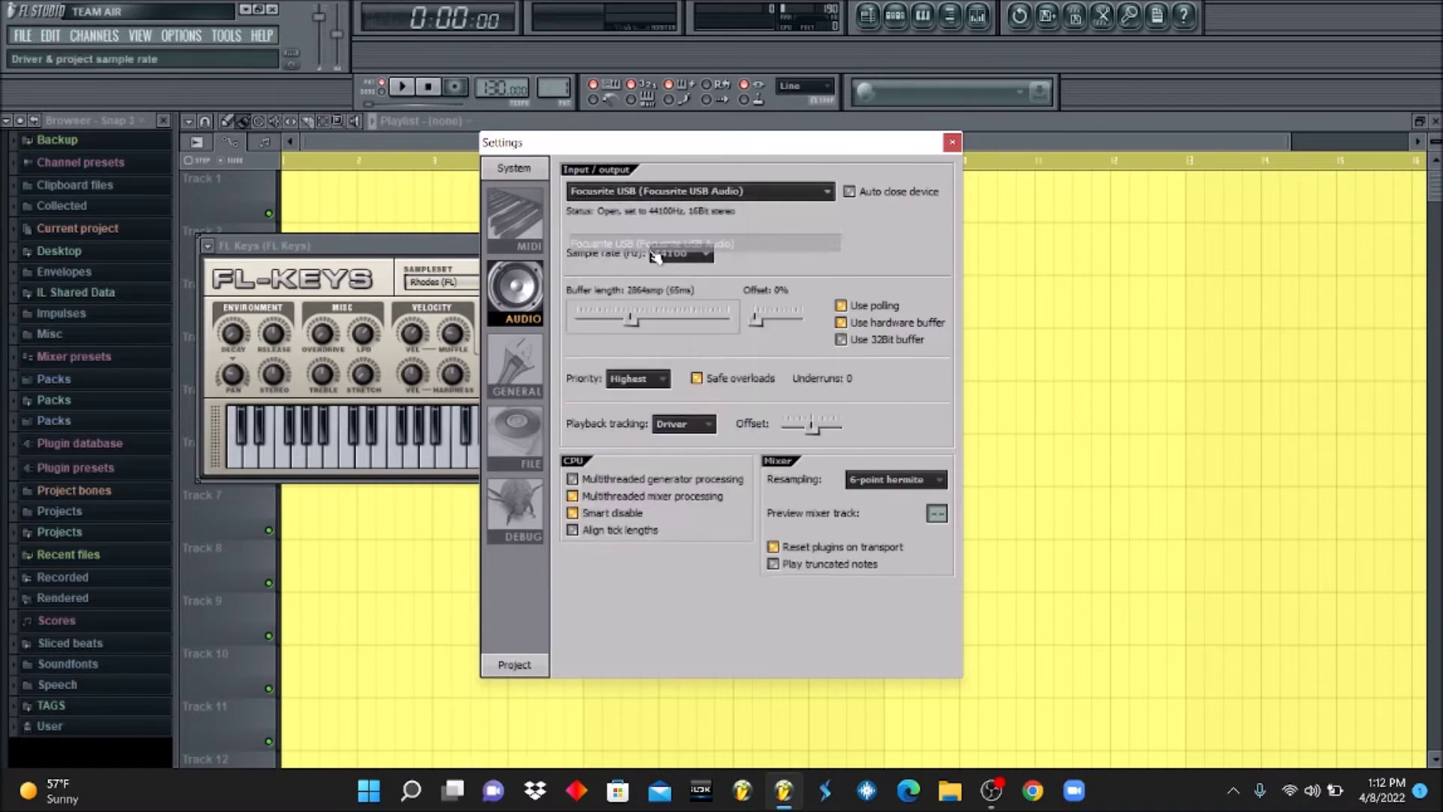
left_click(951, 143)
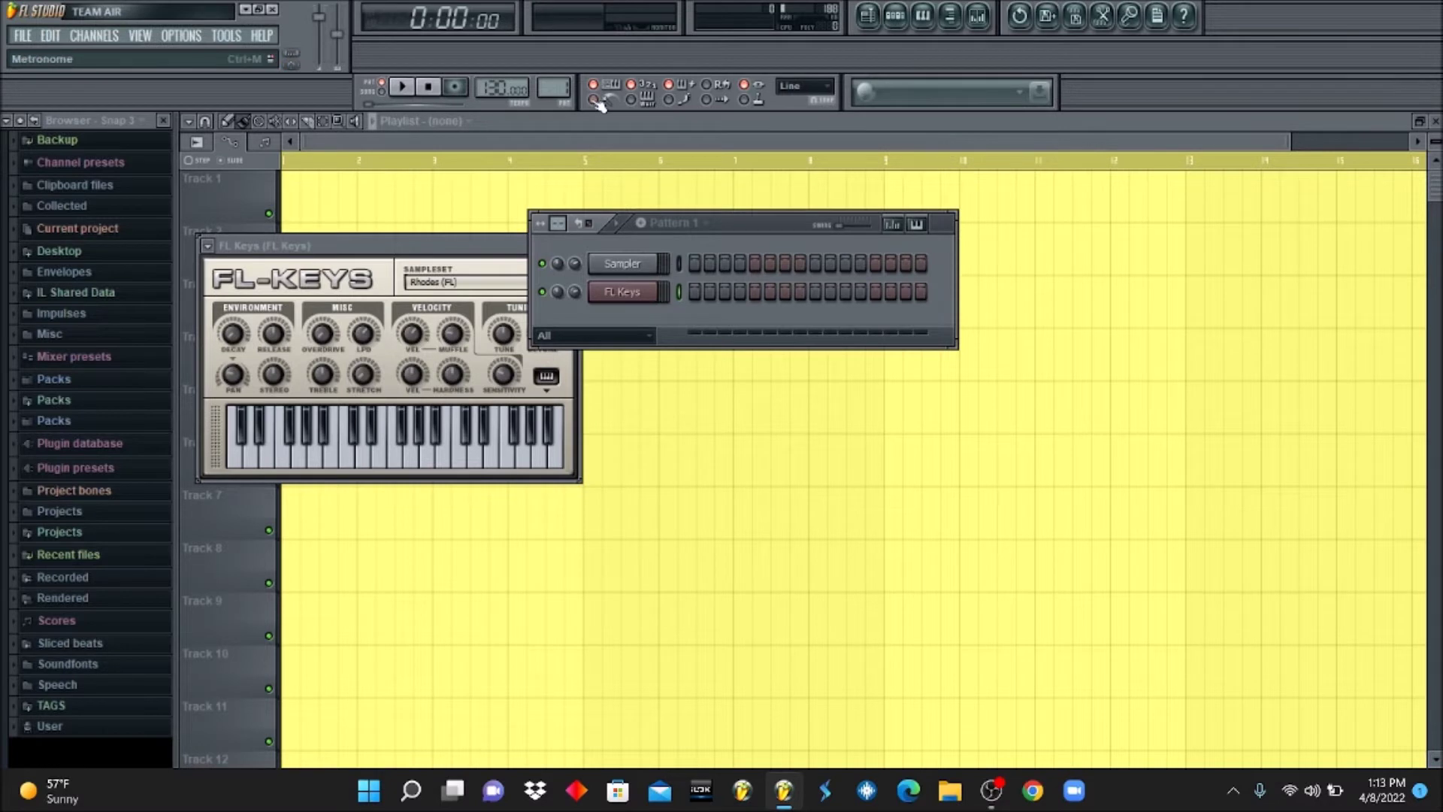
Arm recording with the metronome on and open the FL Keys channel in the piano roll
left_click(456, 88)
key("j")
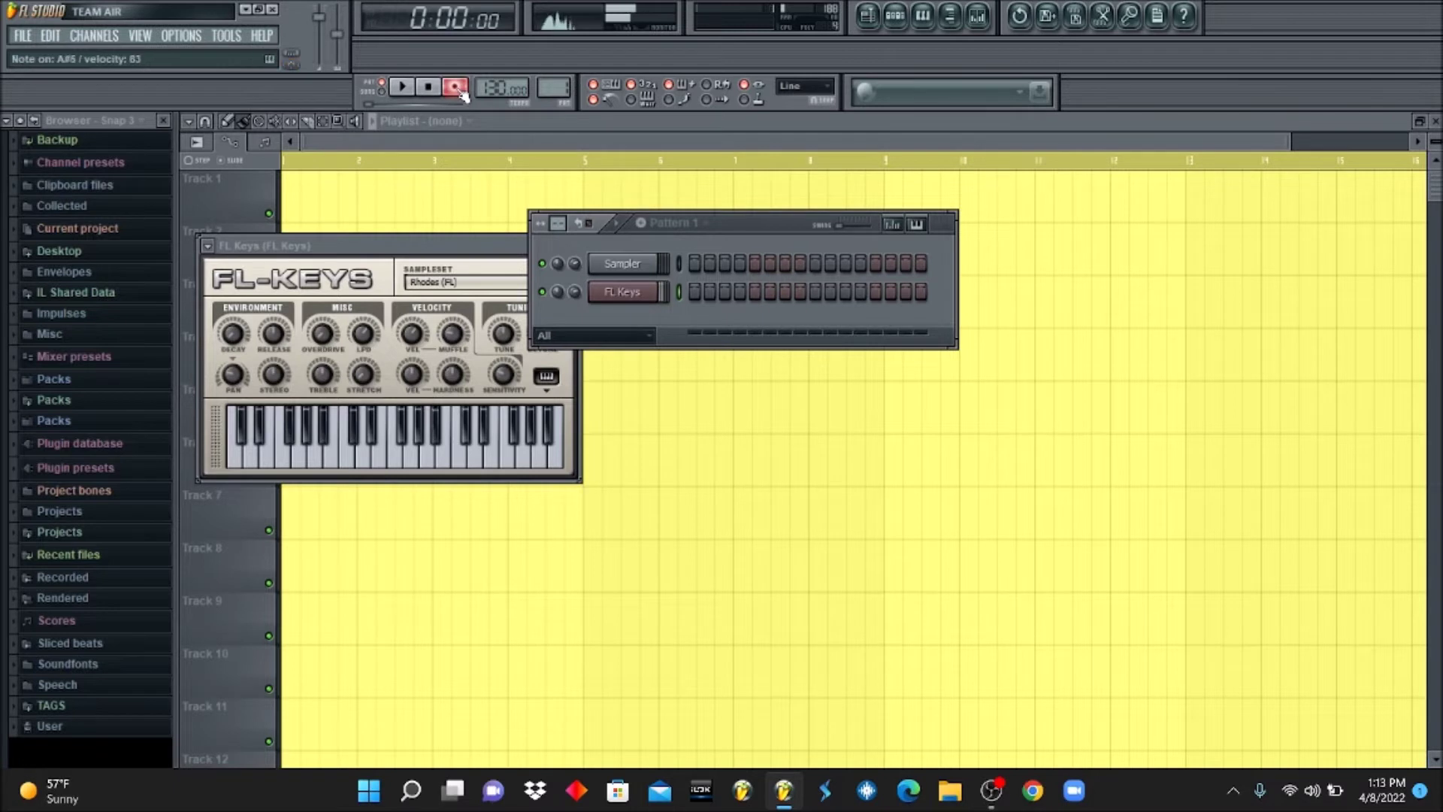
key("g")
key("g")
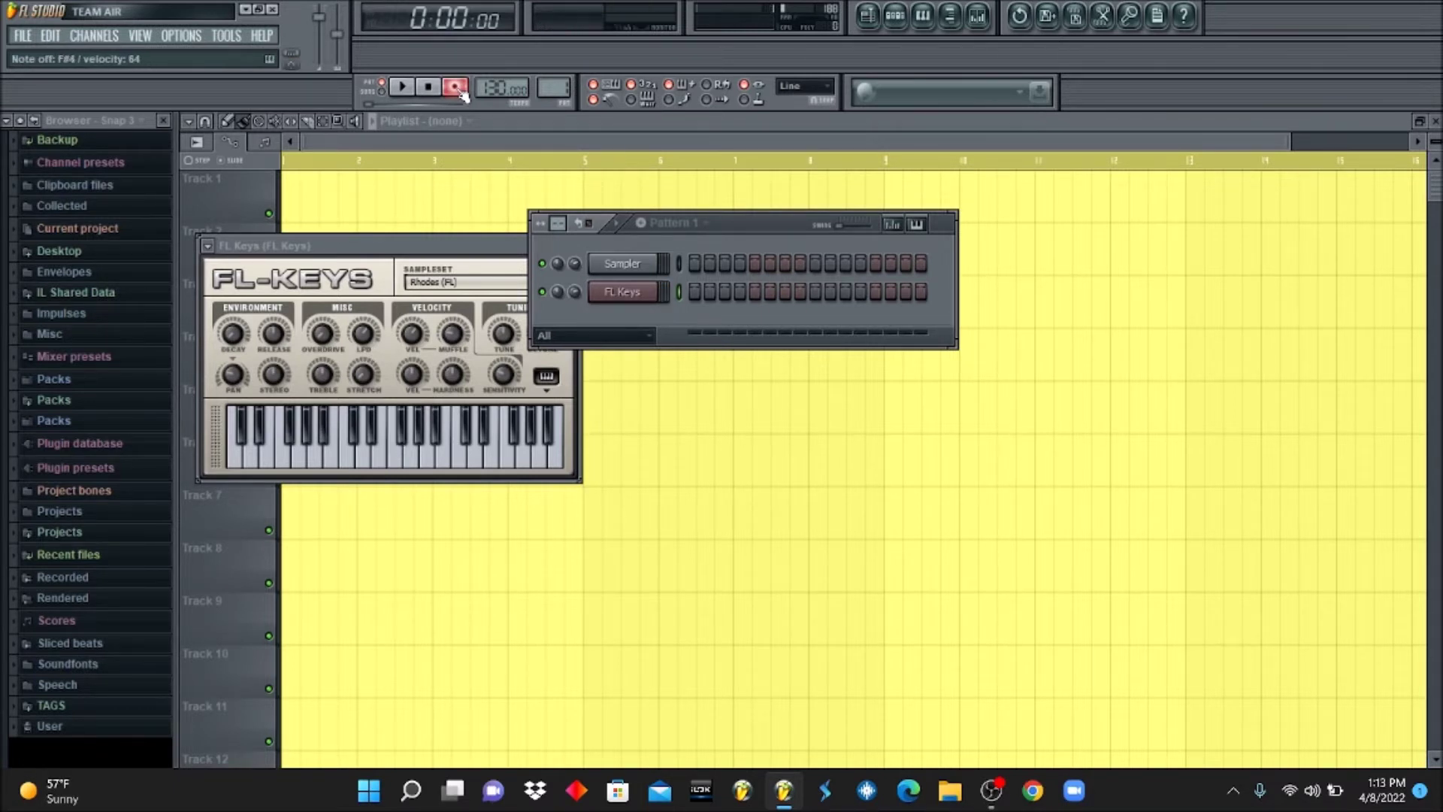
right_click(644, 300)
left_click(693, 292)
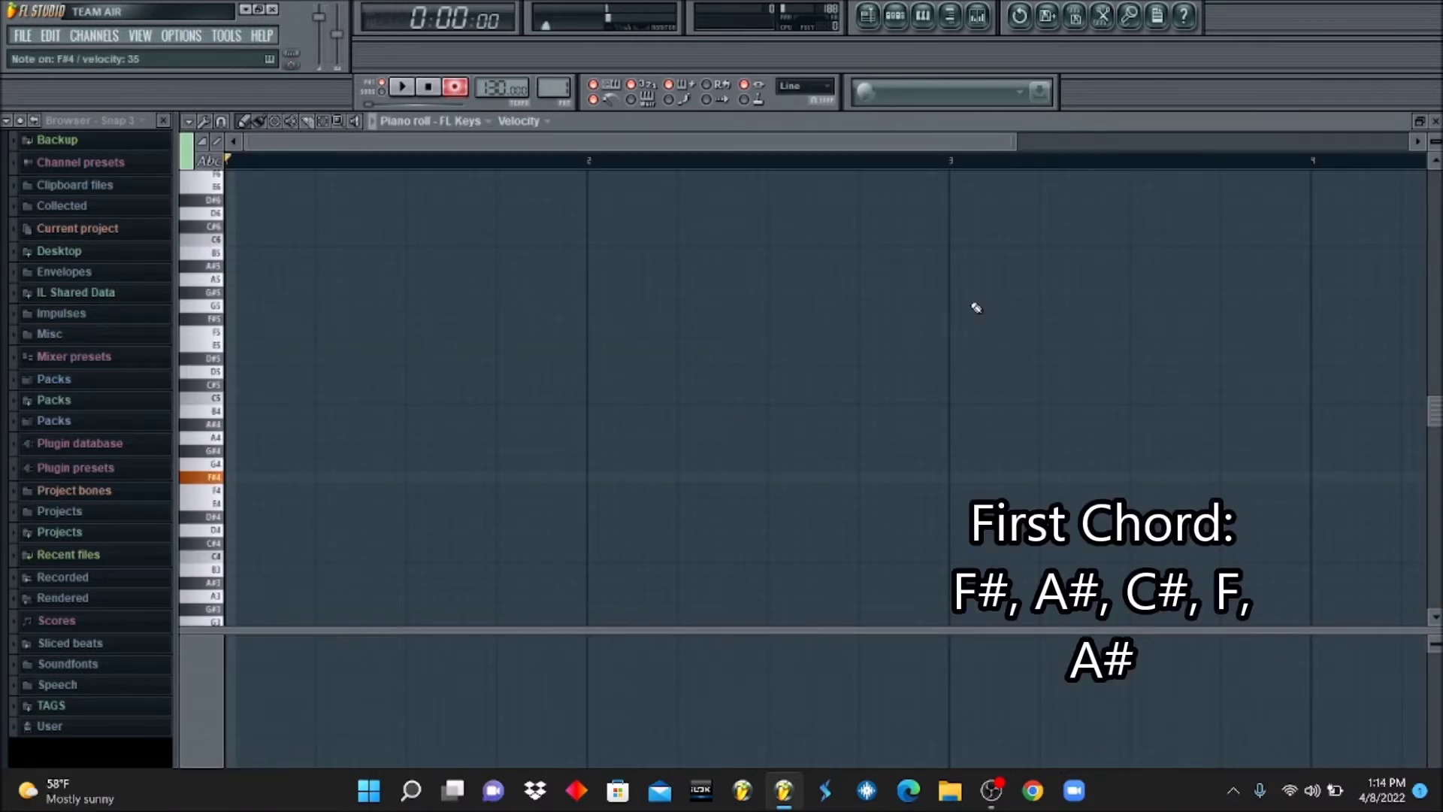
Rehearse the first chord on FL Keys without recording: F#4, A#4, C#5, F5 and A#5
key("j")
key("l")
key("r")
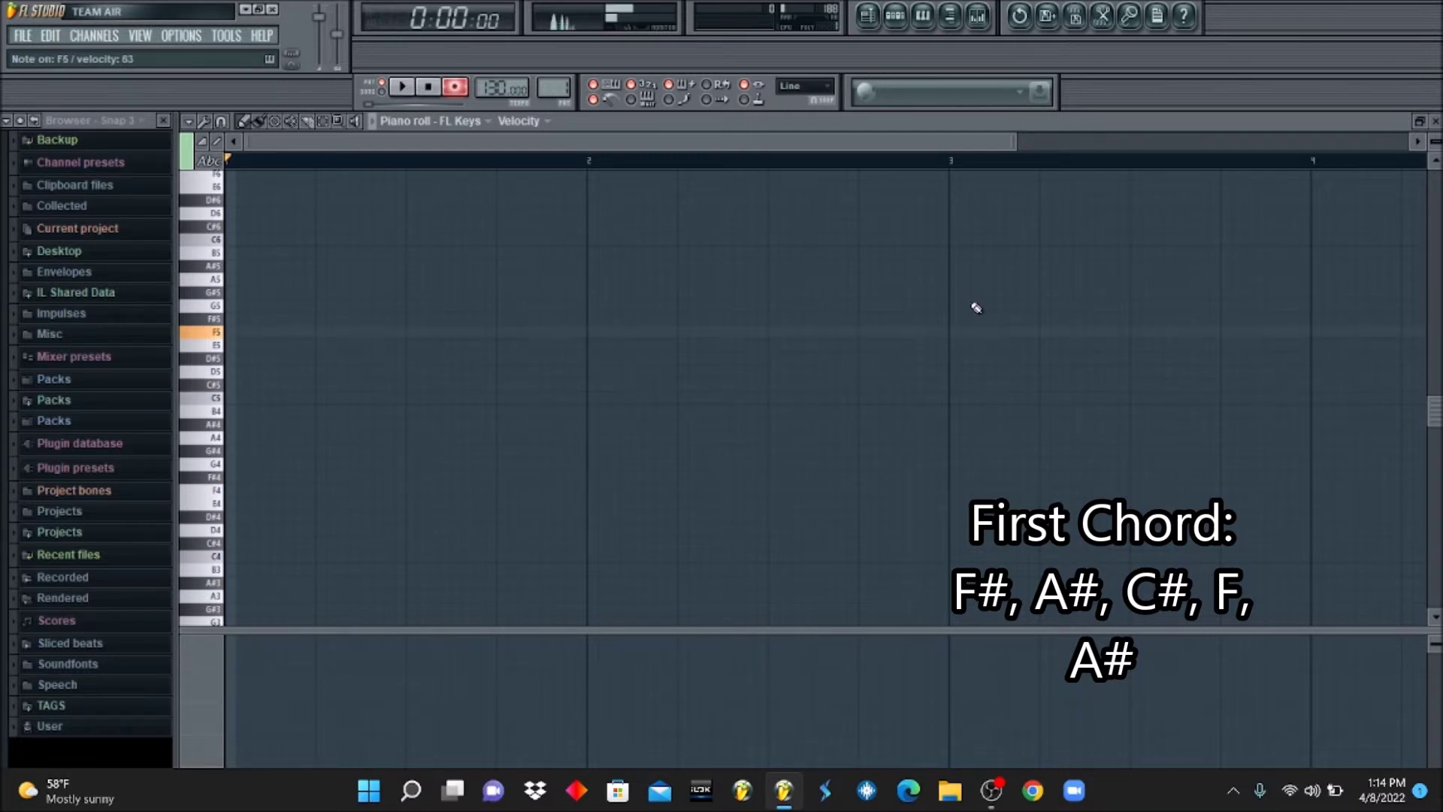
key("7")
key("g")
key("j")
key("l")
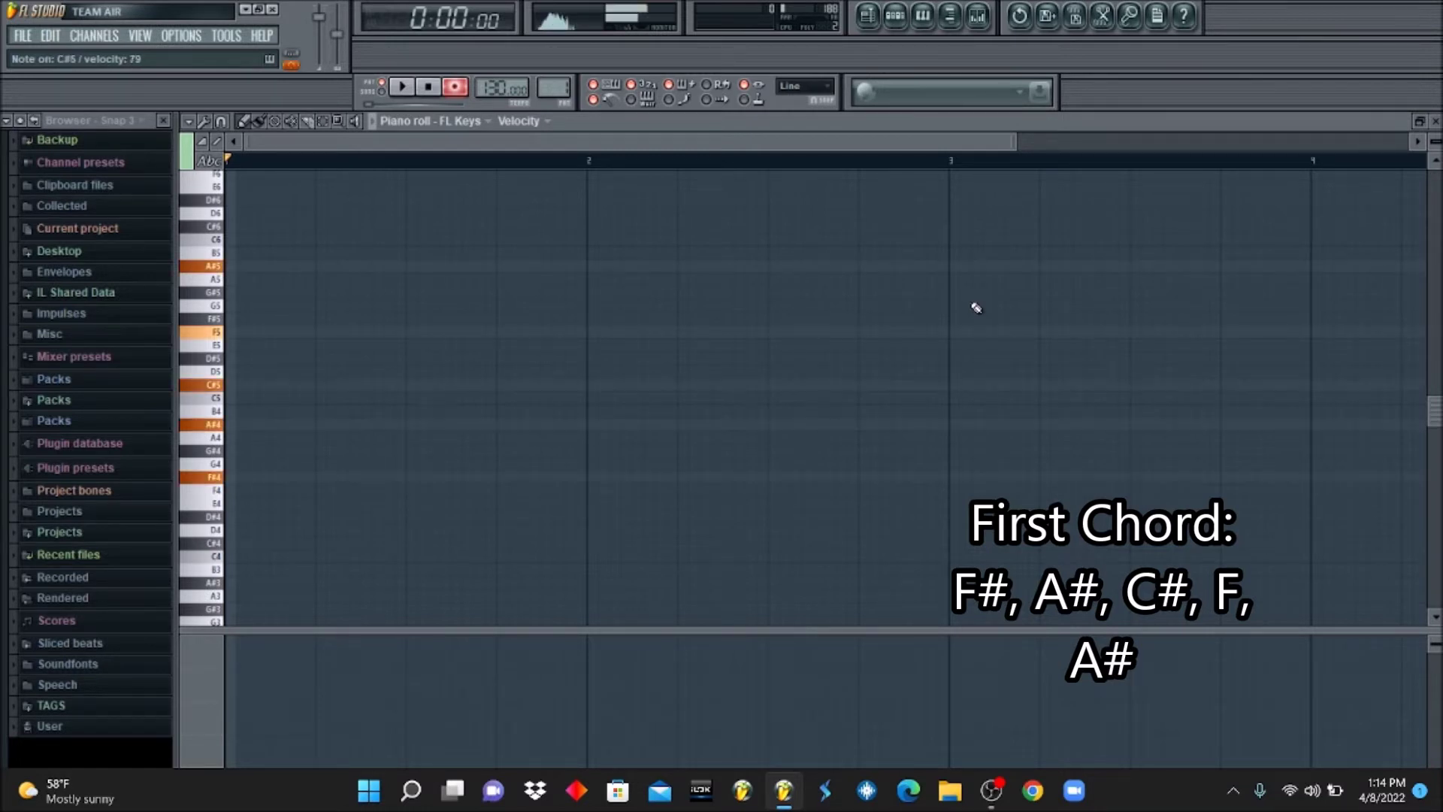
key("7")
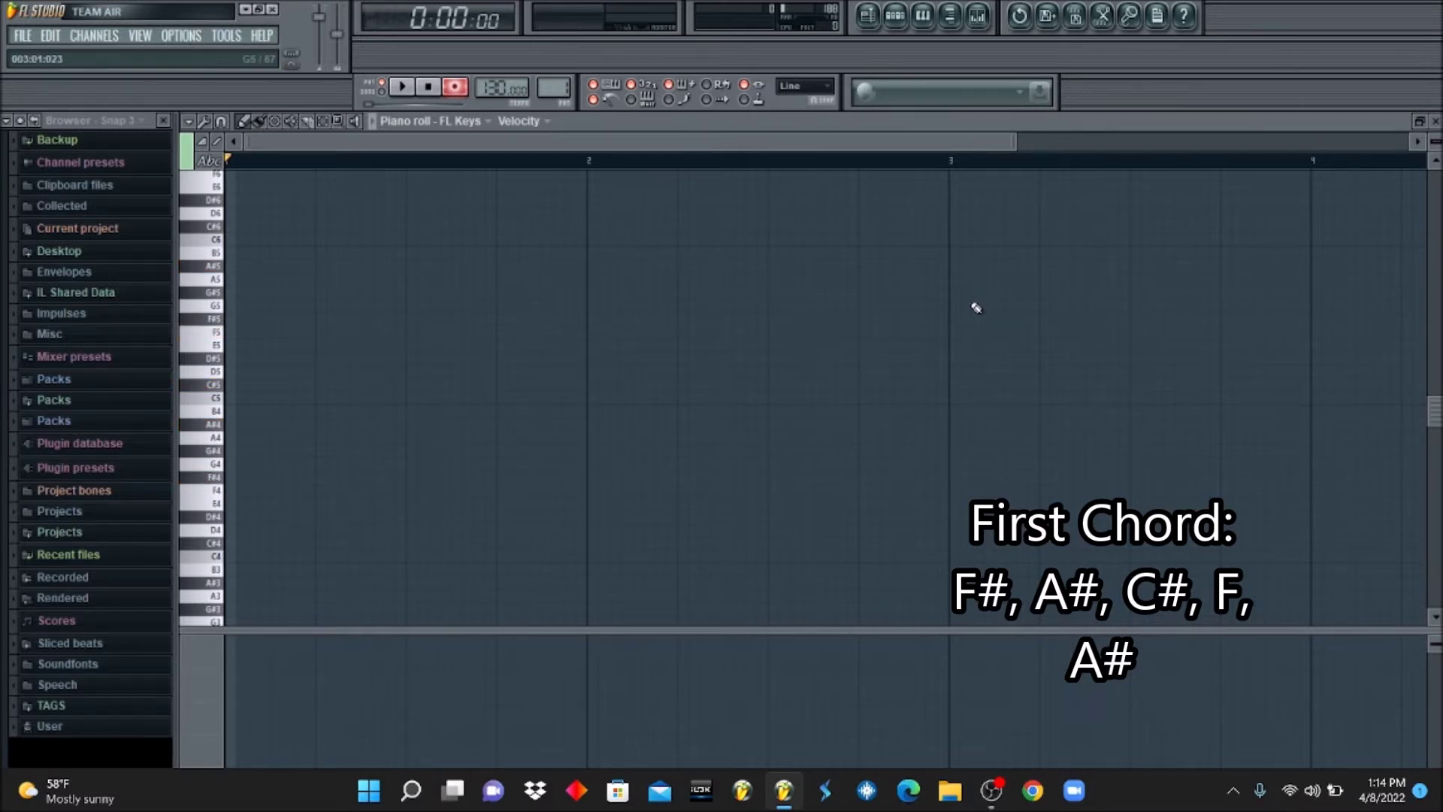
key("g")
key("j")
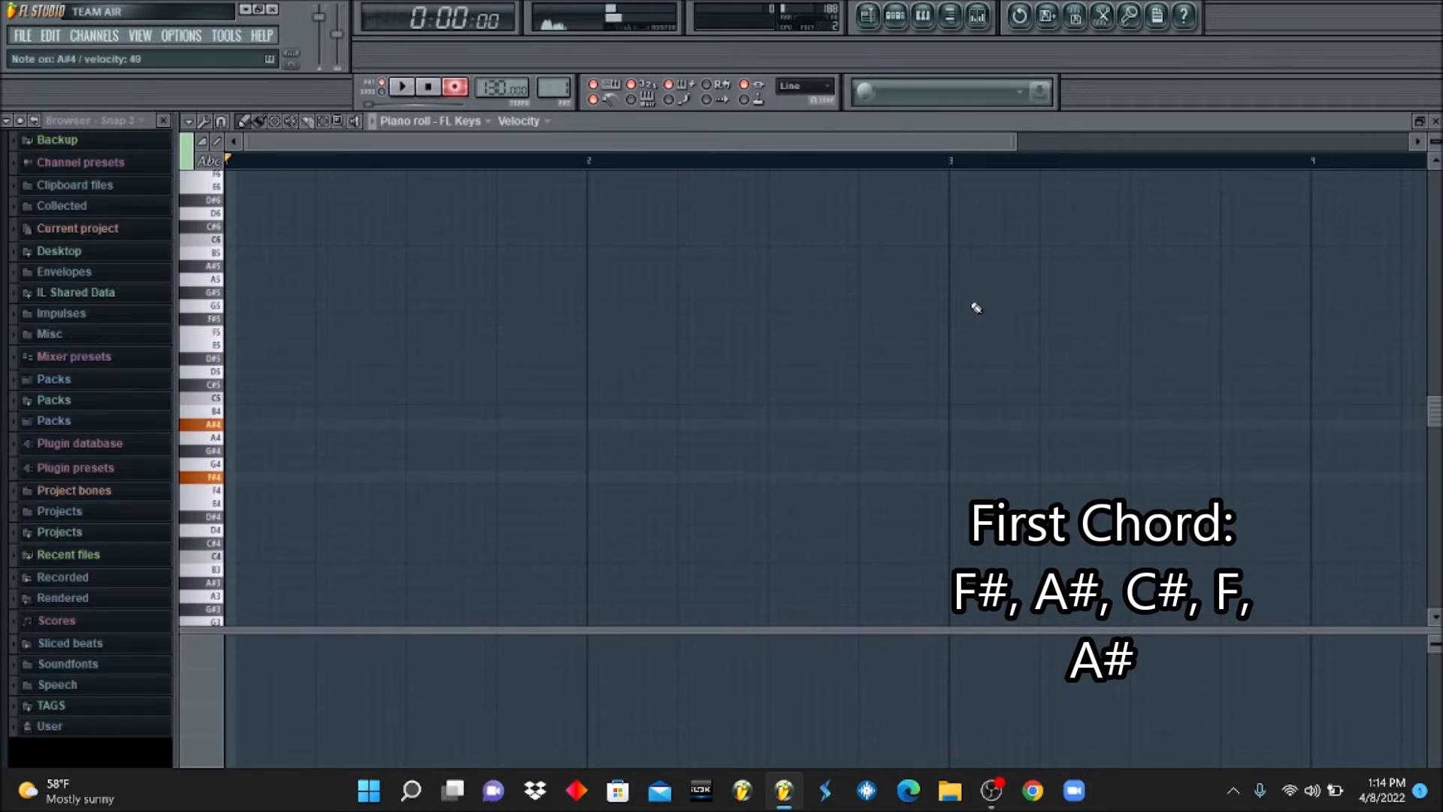
key("g")
key("j")
key("2")
key("r")
key("7")
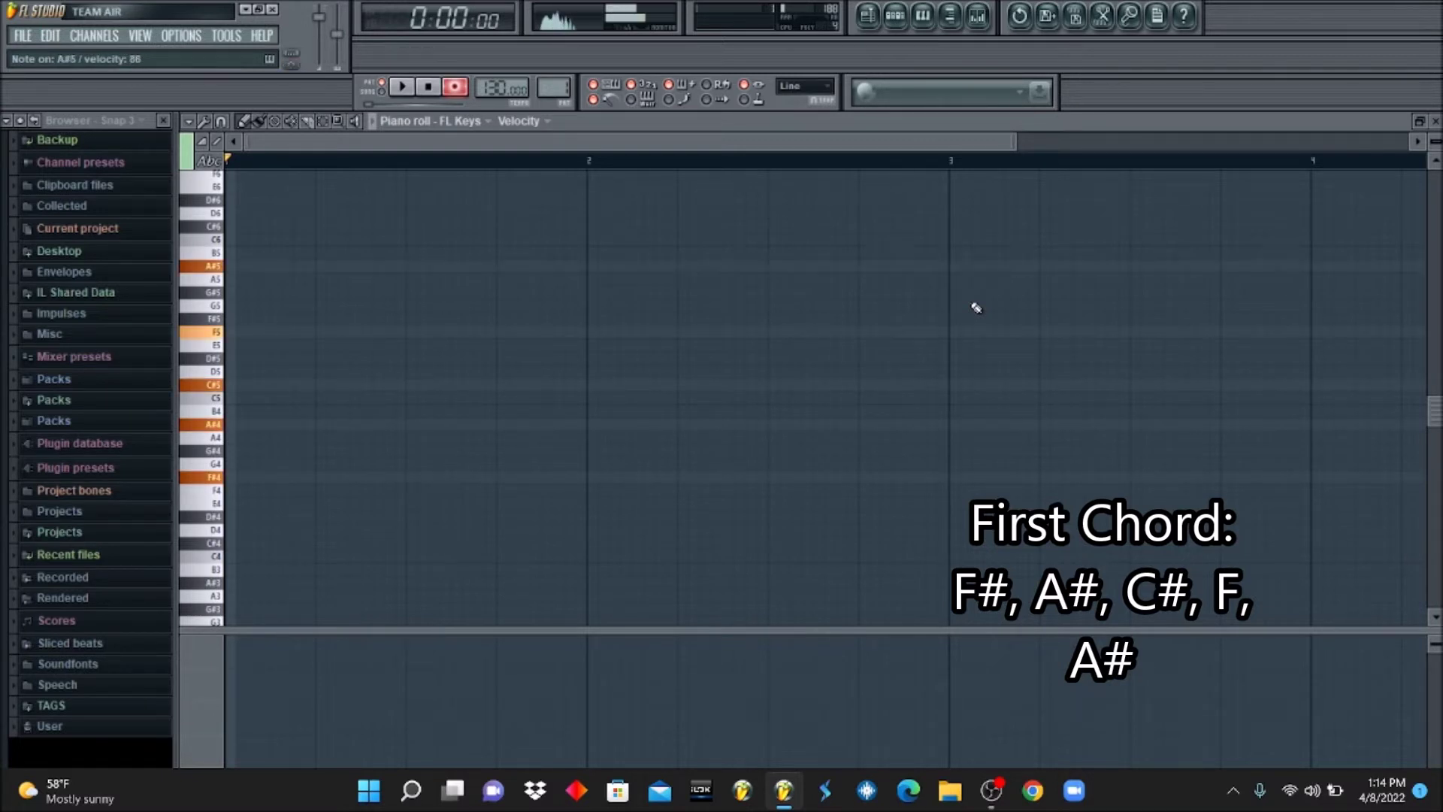
key("g")
key("j")
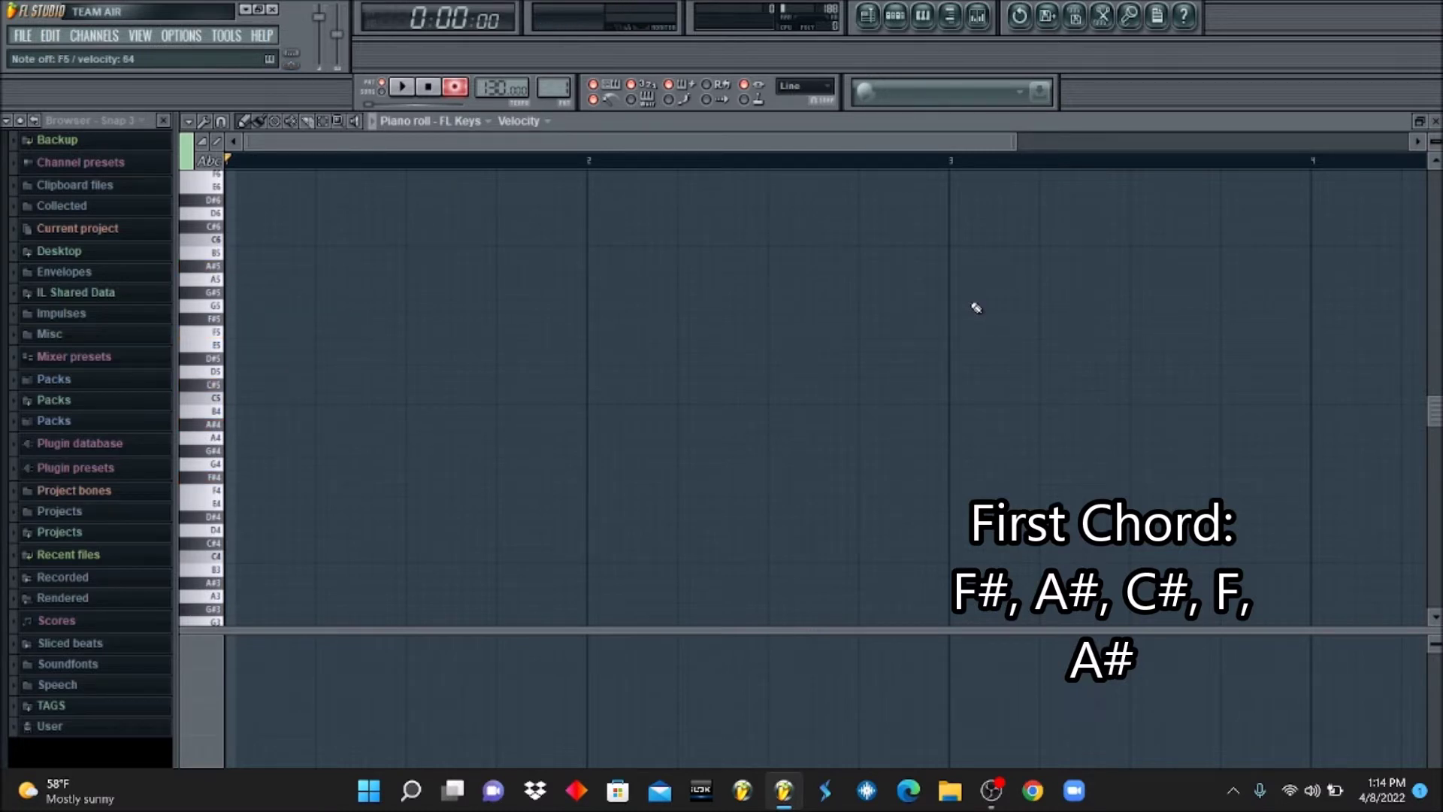
Record the first chord F#4, A#4, C#5, F5 and A#5 from bar 1, adding C6 and another A#5 in bar 2
key("space")
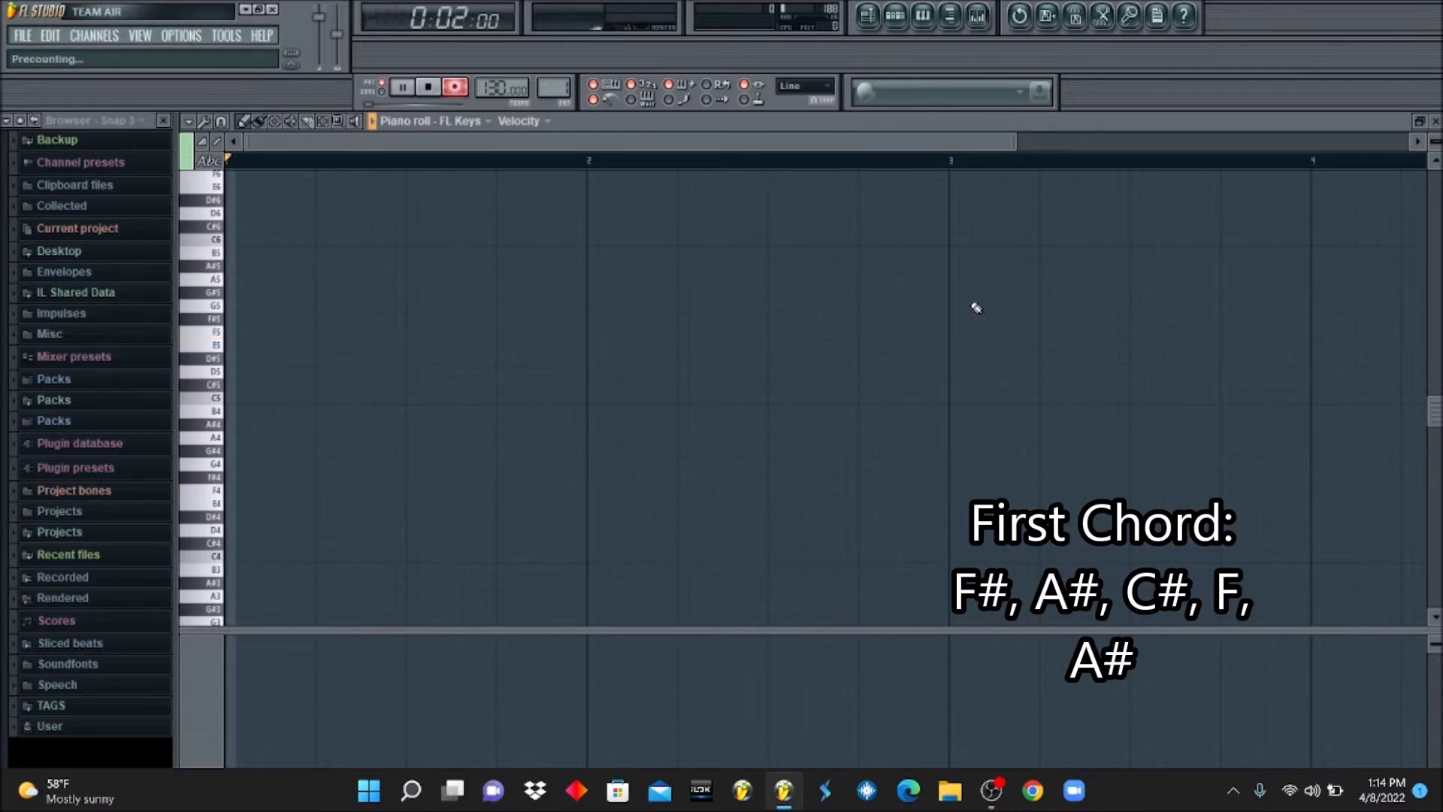
key("g")
key("j")
key("2")
key("r")
key("7")
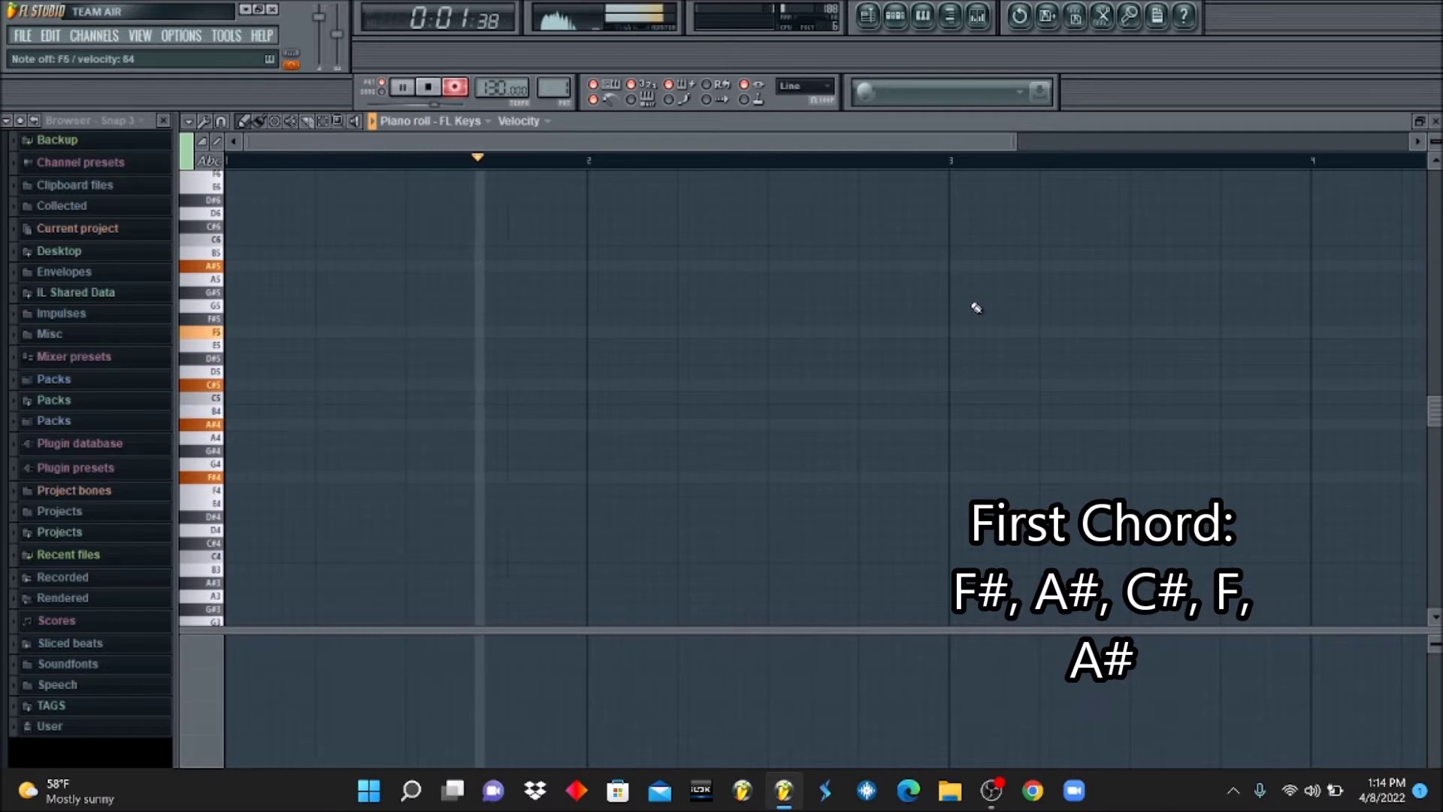
key("i")
key("7")
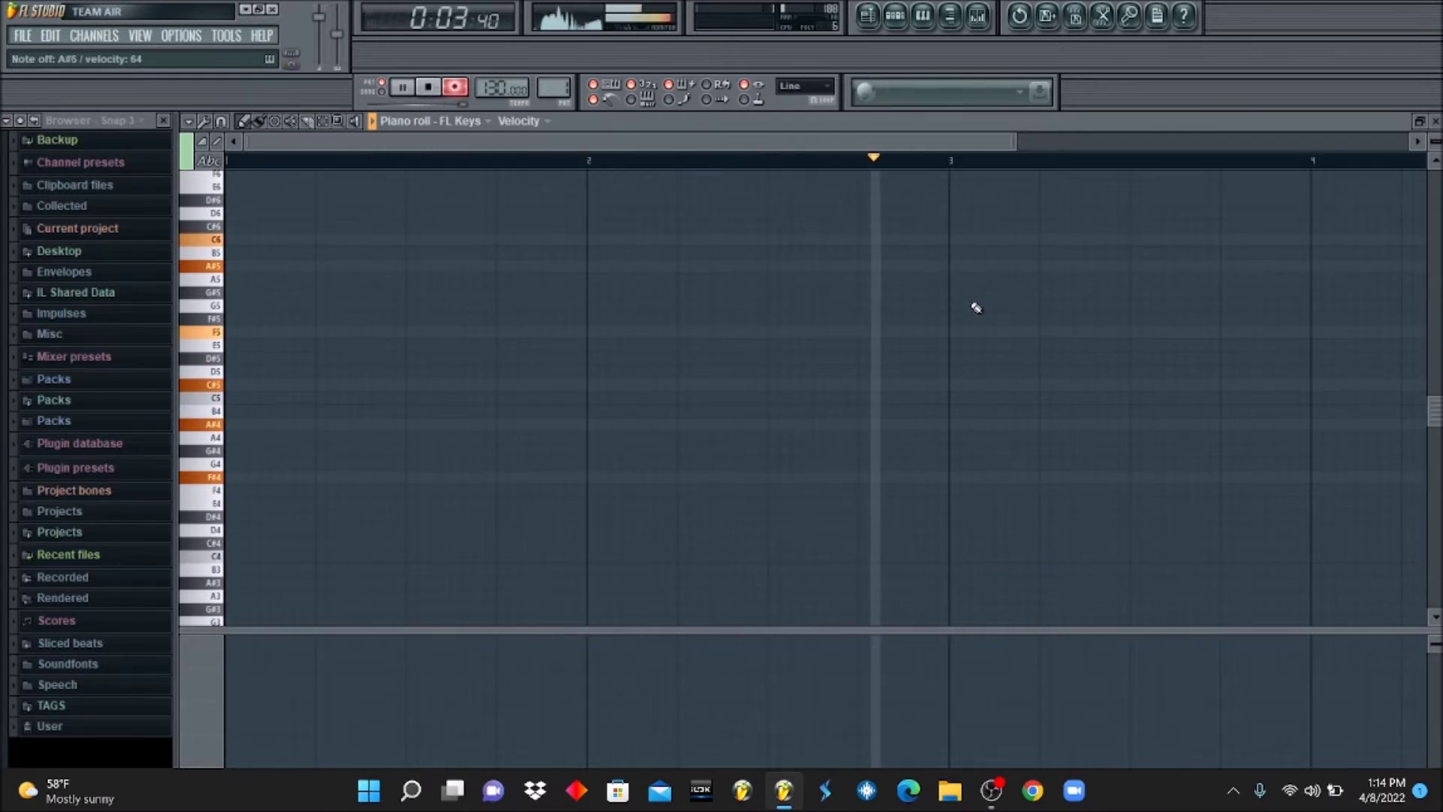
key("space")
Try out notes on FL Keys without recording to work out the second chord
key("r")
key("6")
key("r")
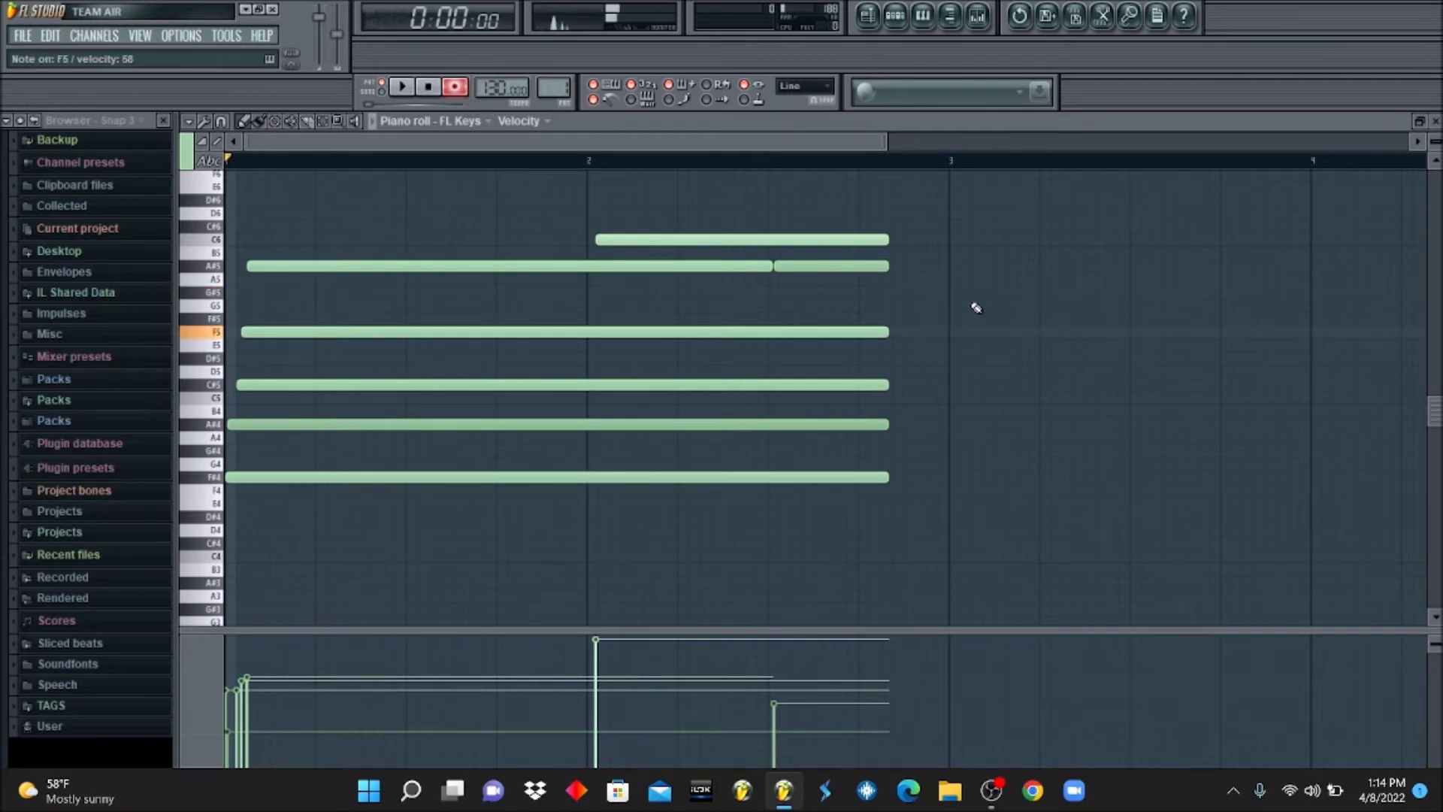
key("g")
key("c")
key("v")
key("v")
key("n")
key("v")
key("h")
key("h")
key("2")
key("r")
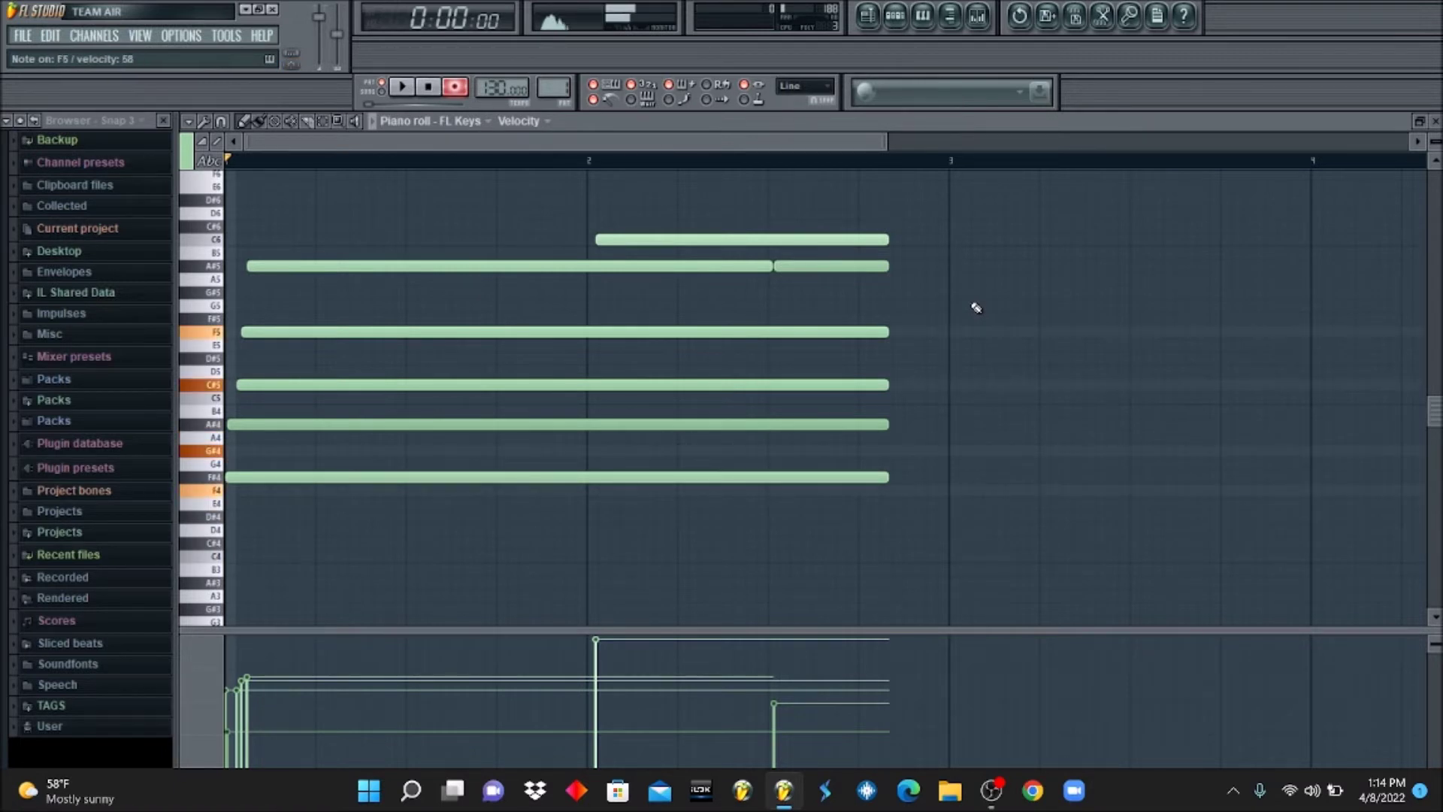
key("q")
key("3")
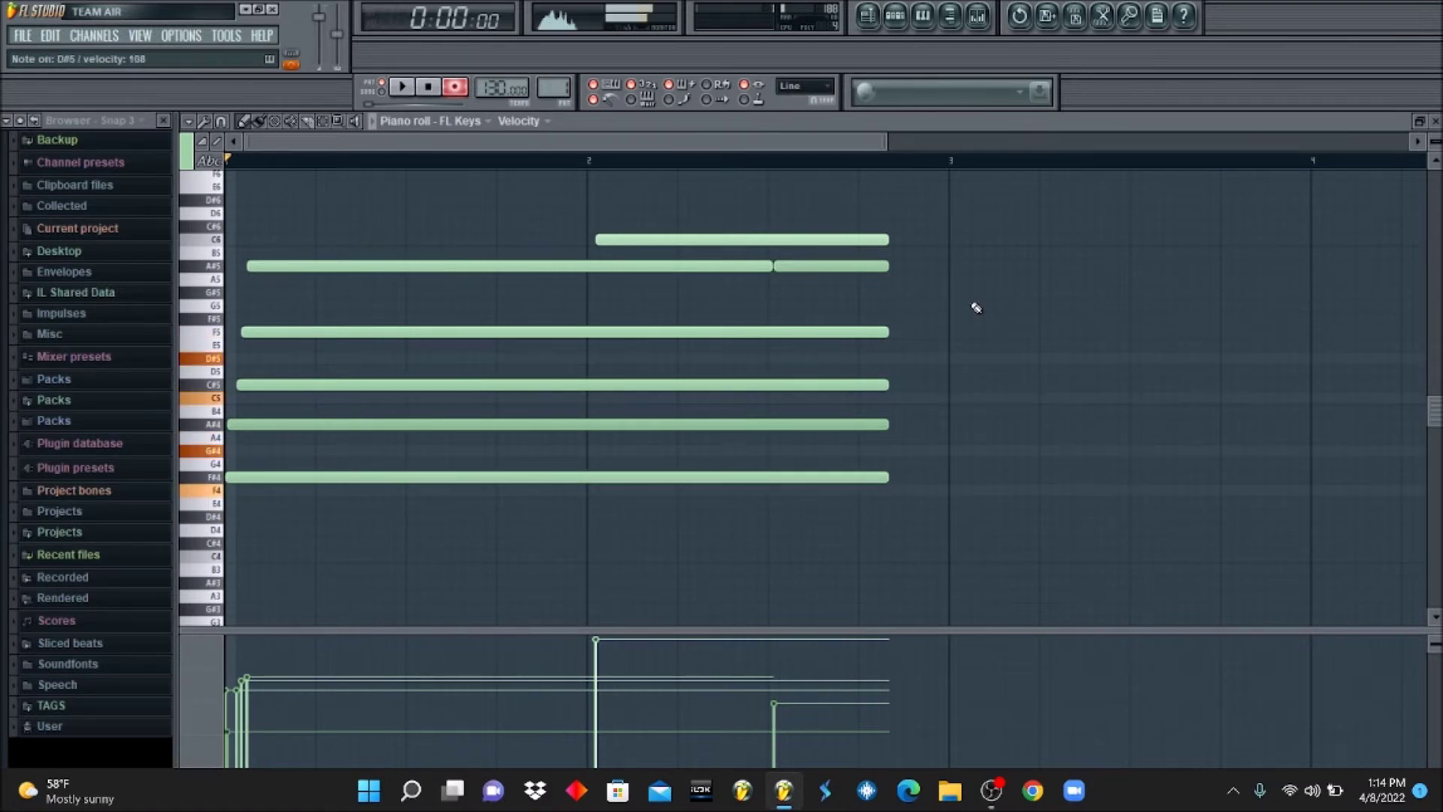
key("3")
key("h")
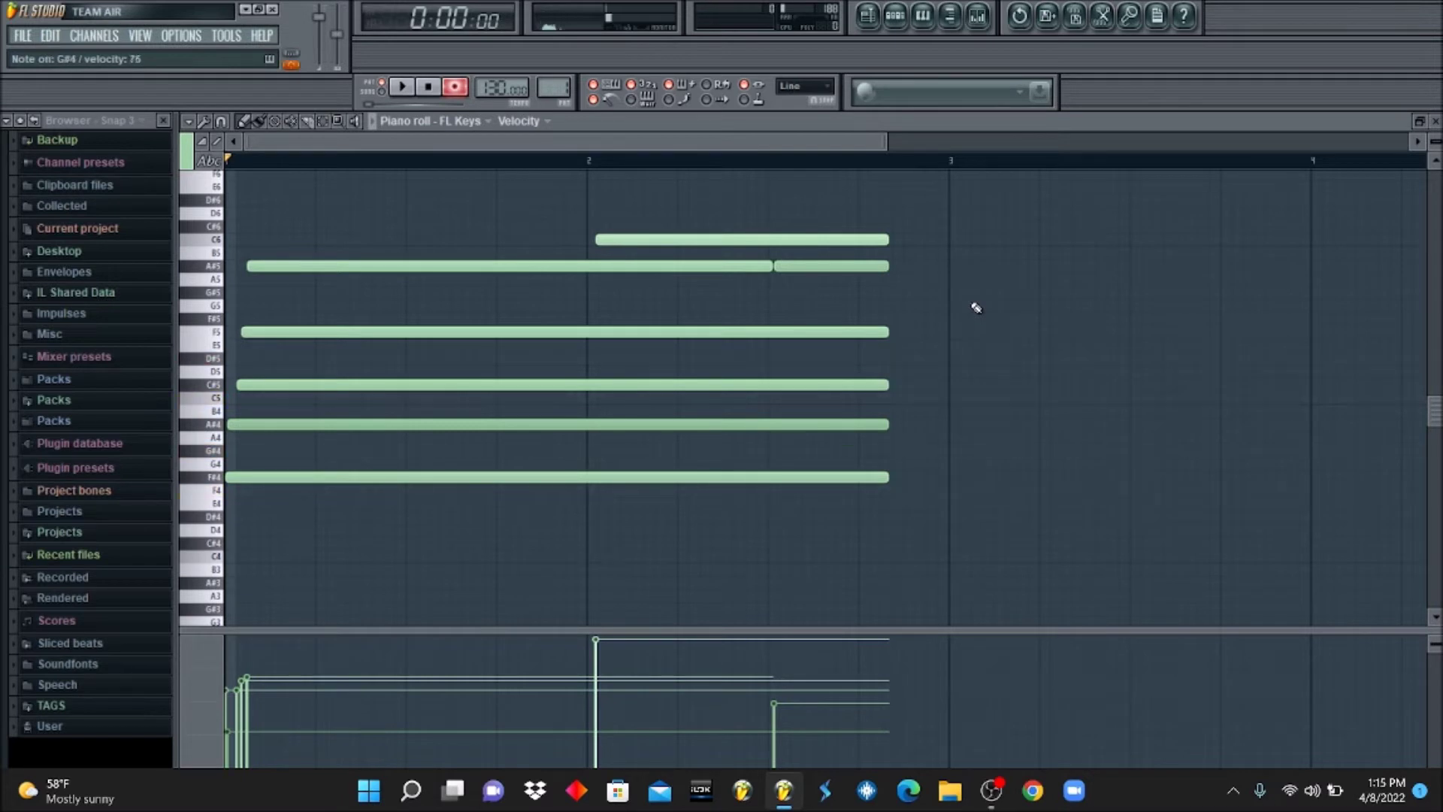
Rehearse the second chord on FL Keys: F4, G#4, C5, D#5 and G#5
key("h")
key("3")
key("v")
key("h")
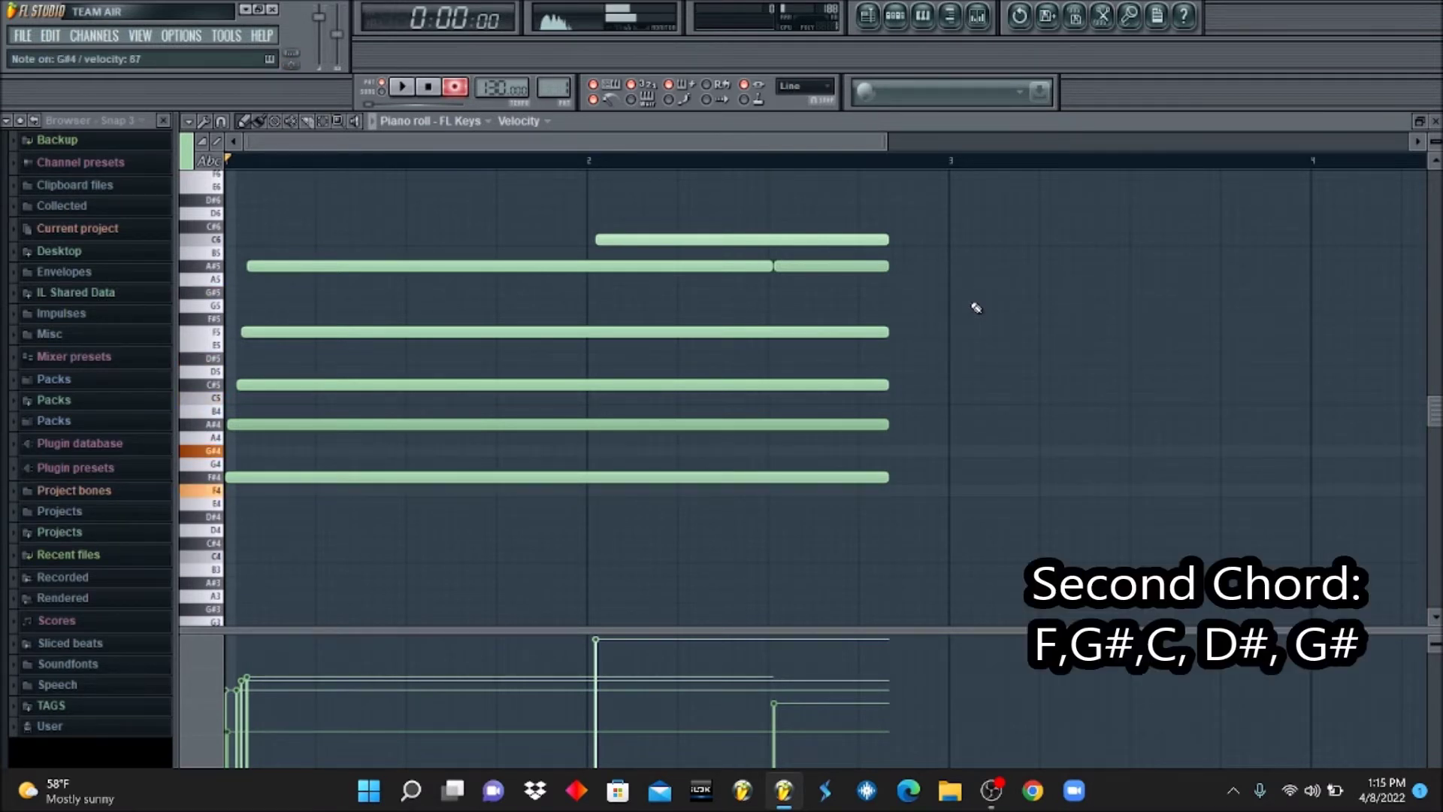
key("q")
key("3")
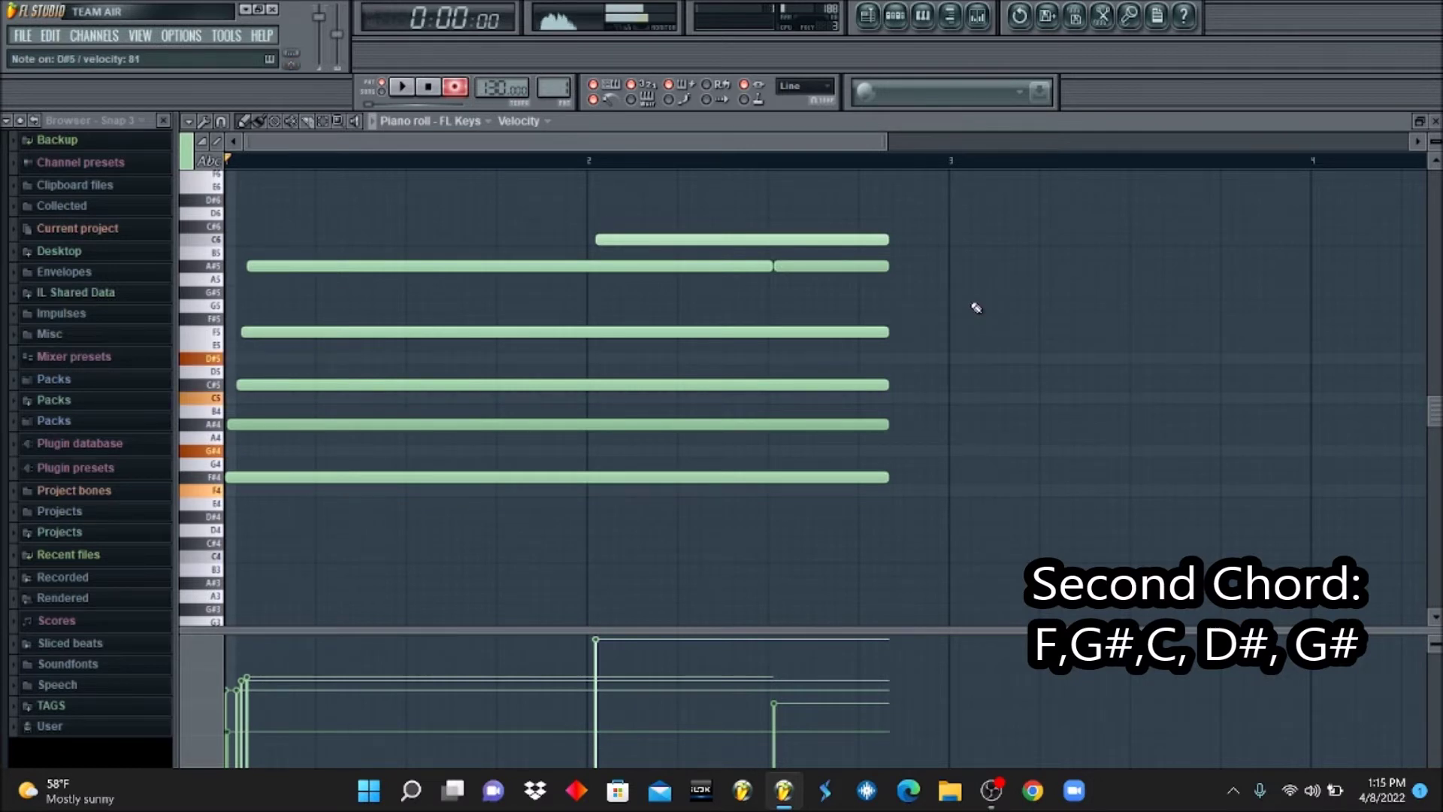
key("6")
key("7")
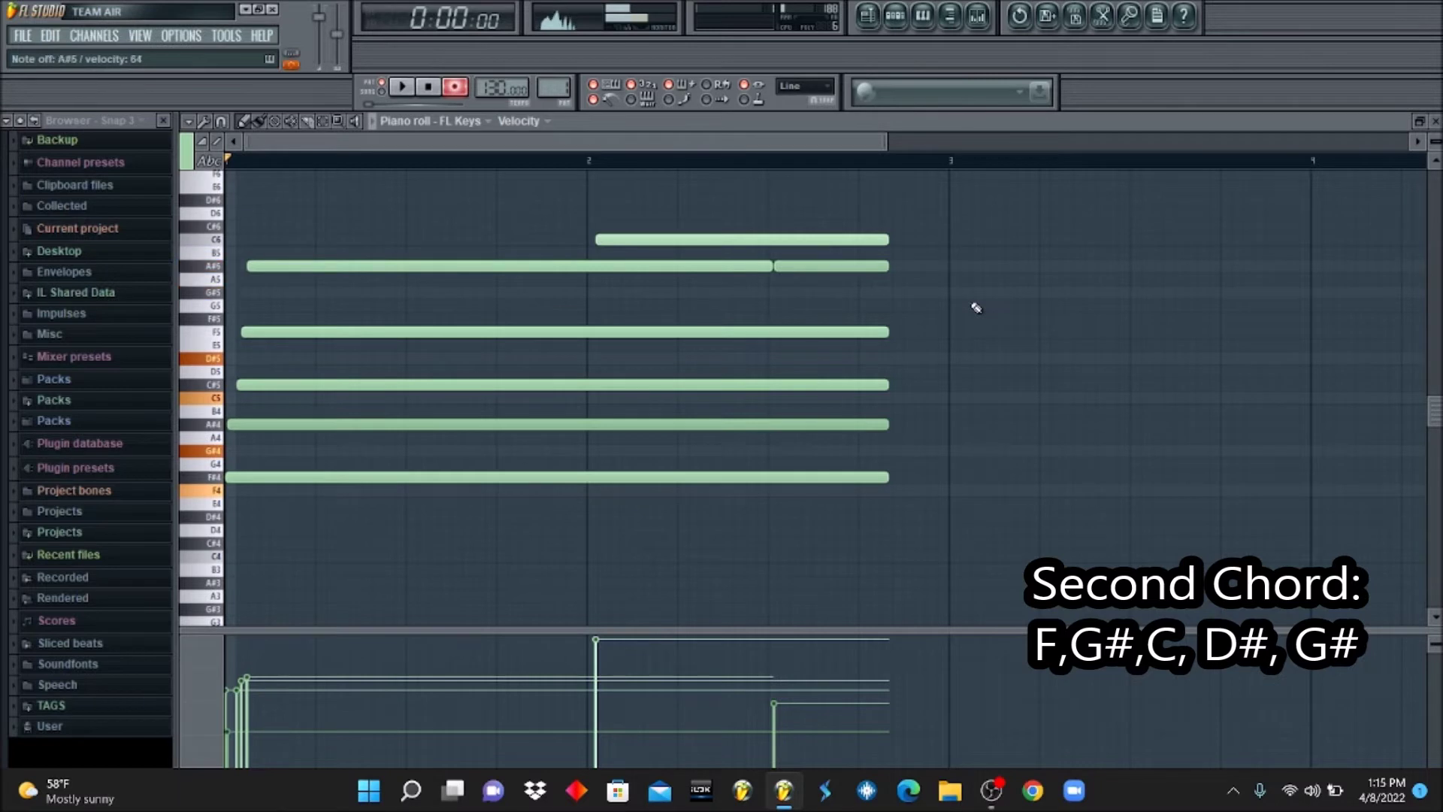
key("6")
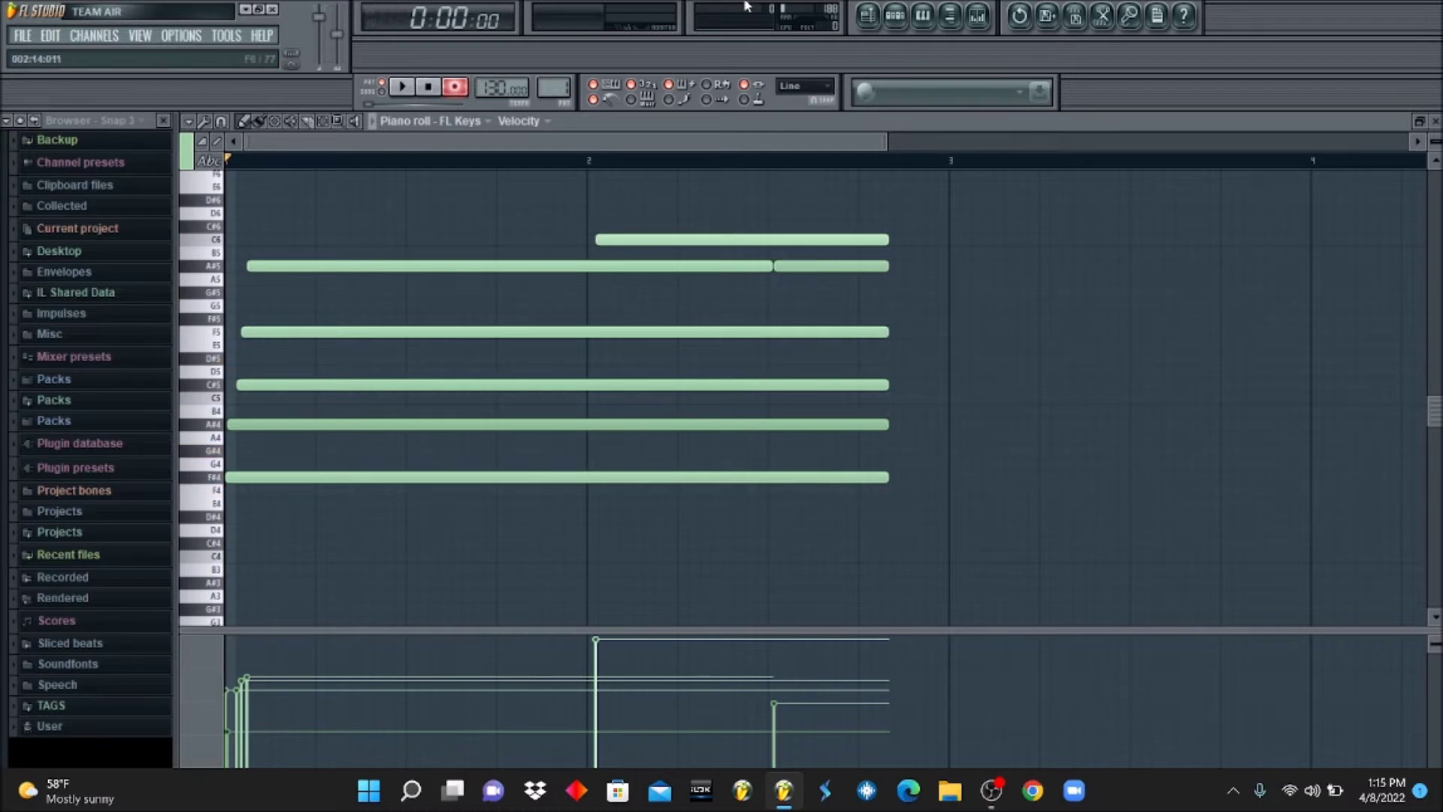
Record the second chord F4, G#4, C5, D#5 and G#5 around the start of bar 3
key("space")
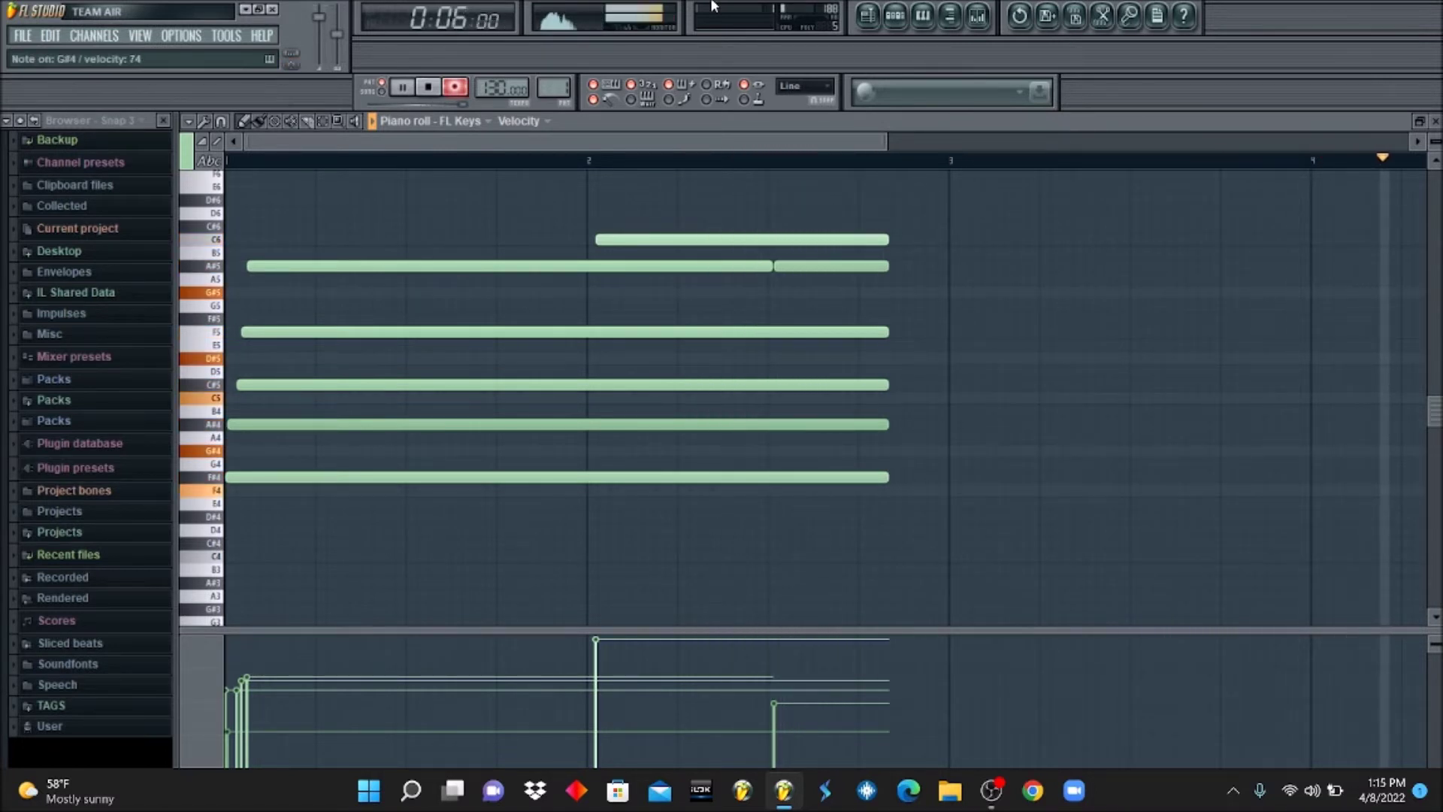
key("space")
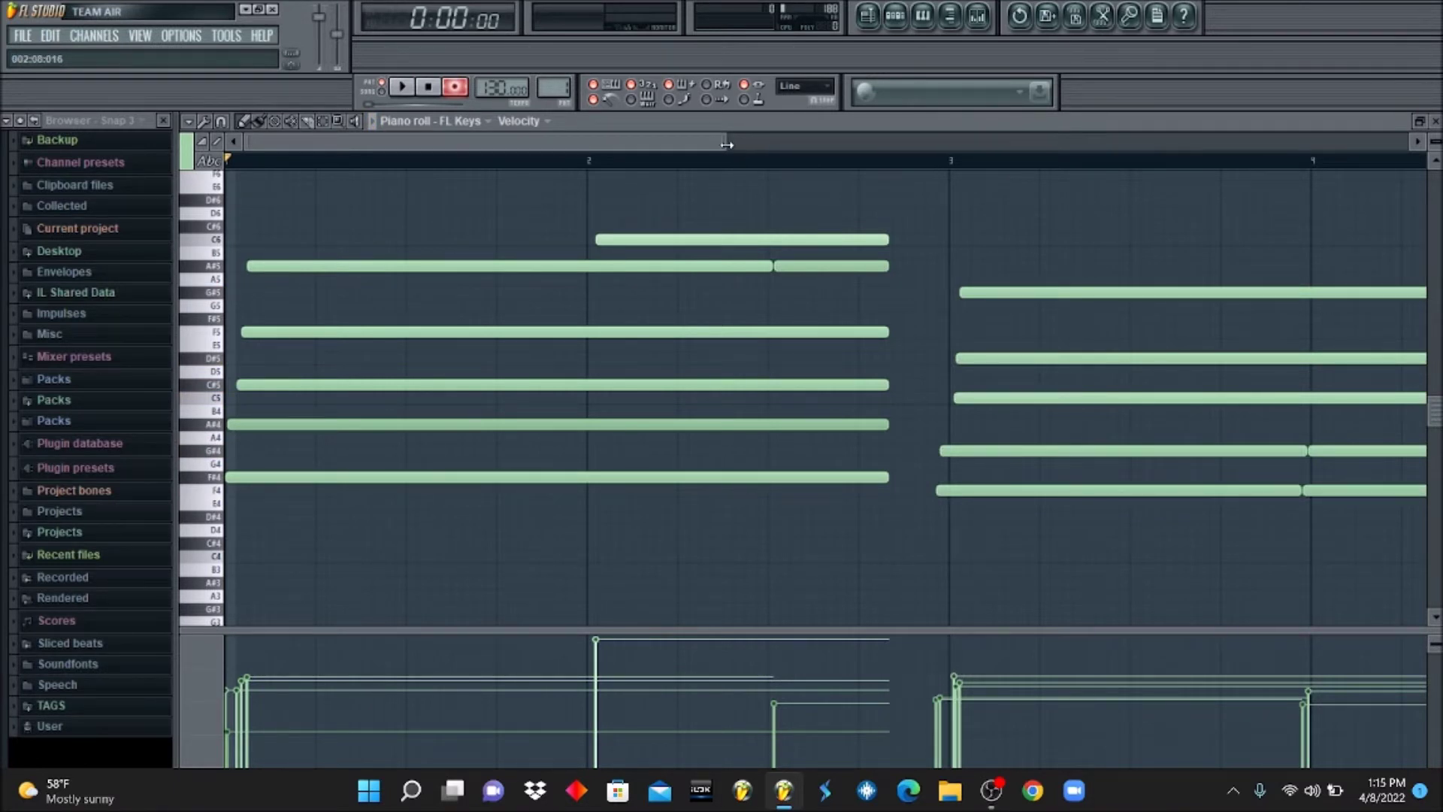
Disarm recording, then select all notes of the second chord and shift them slightly later to begin at bar 3 during playback
left_click_drag(727, 144, 858, 148)
left_click(454, 88)
key("space")
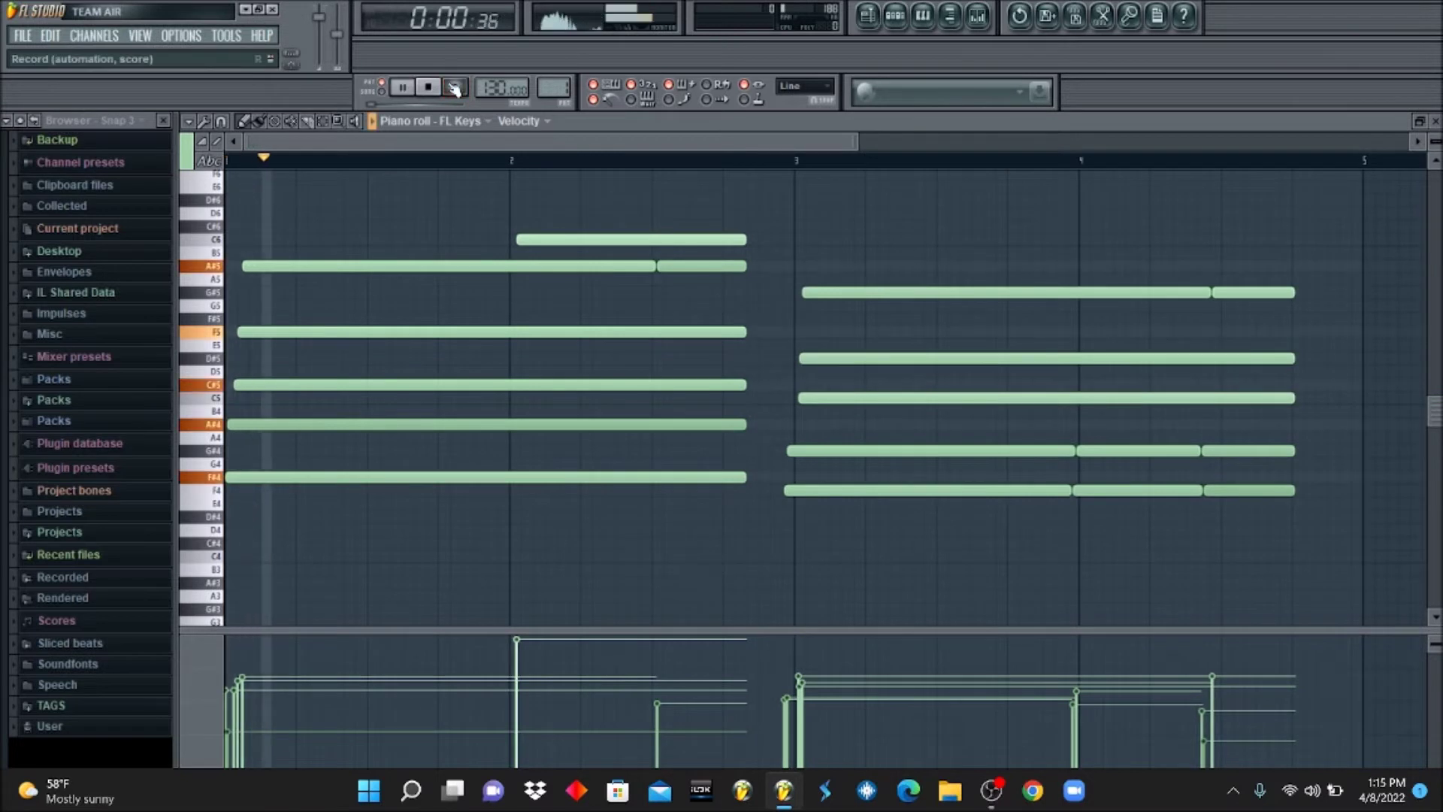
left_click_drag(1304, 575, 1015, 275)
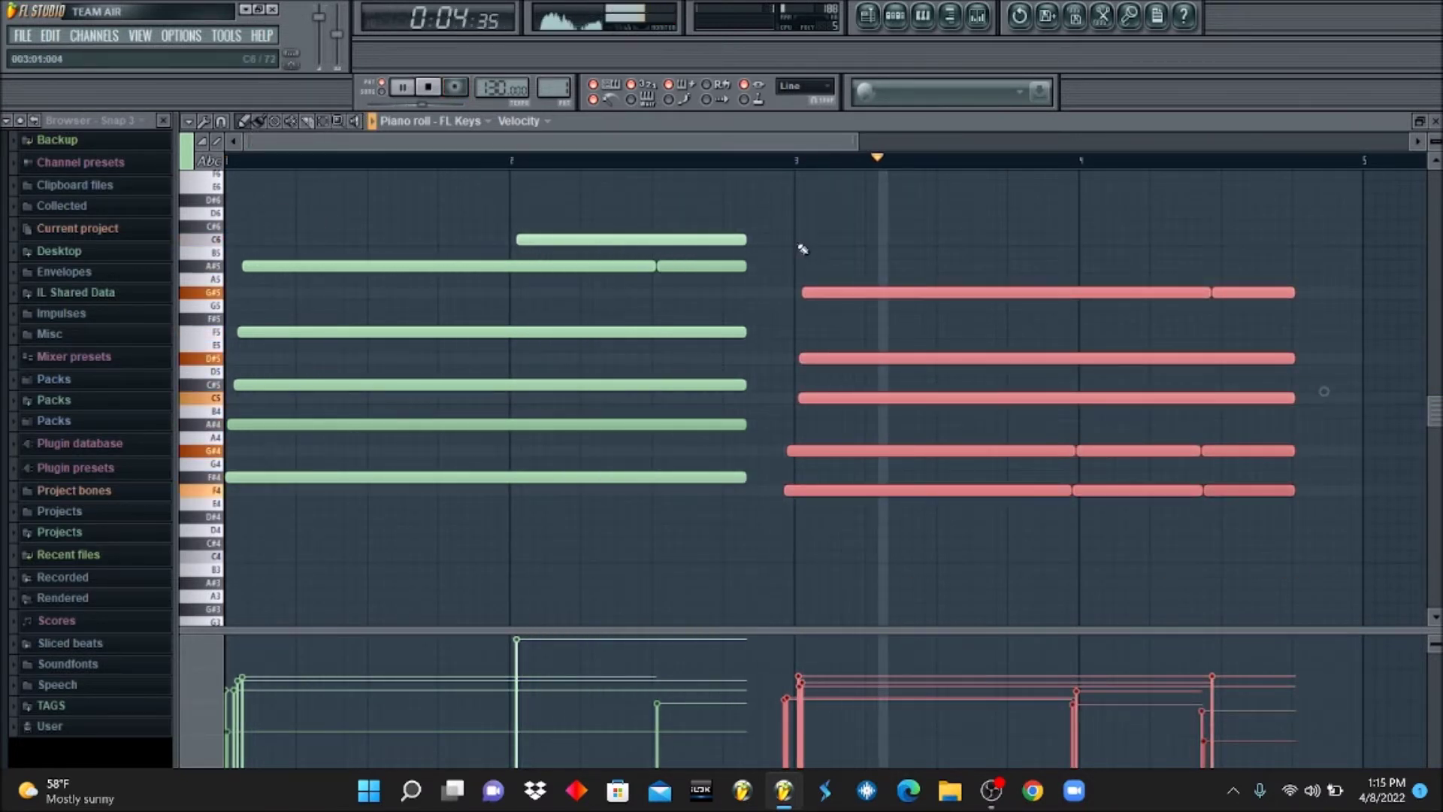
left_click_drag(814, 292, 827, 293)
key("space")
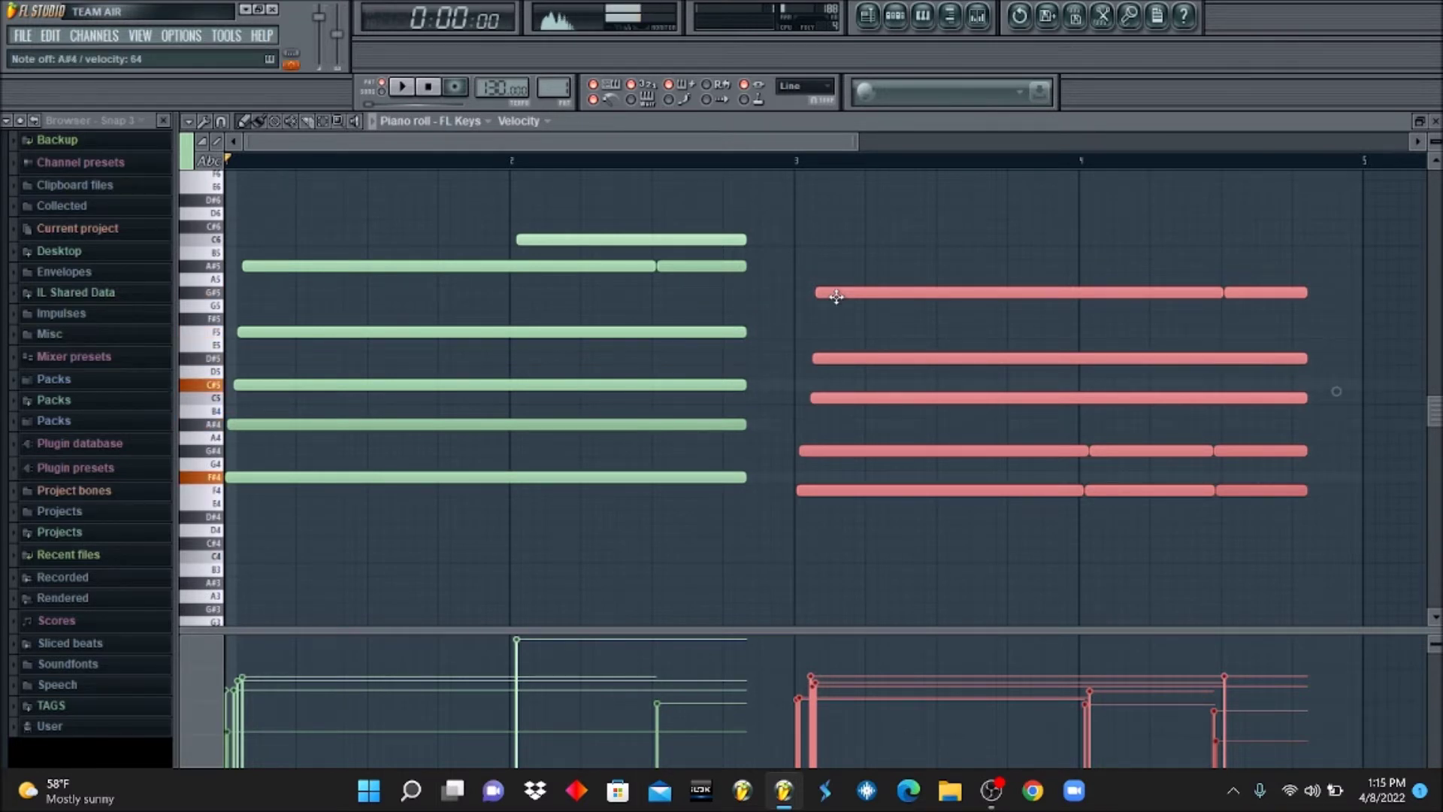
Record the third chord D#4, F#4, A#4, C#5 and F5 on FL Keys around the start of bar 5
left_click(458, 89)
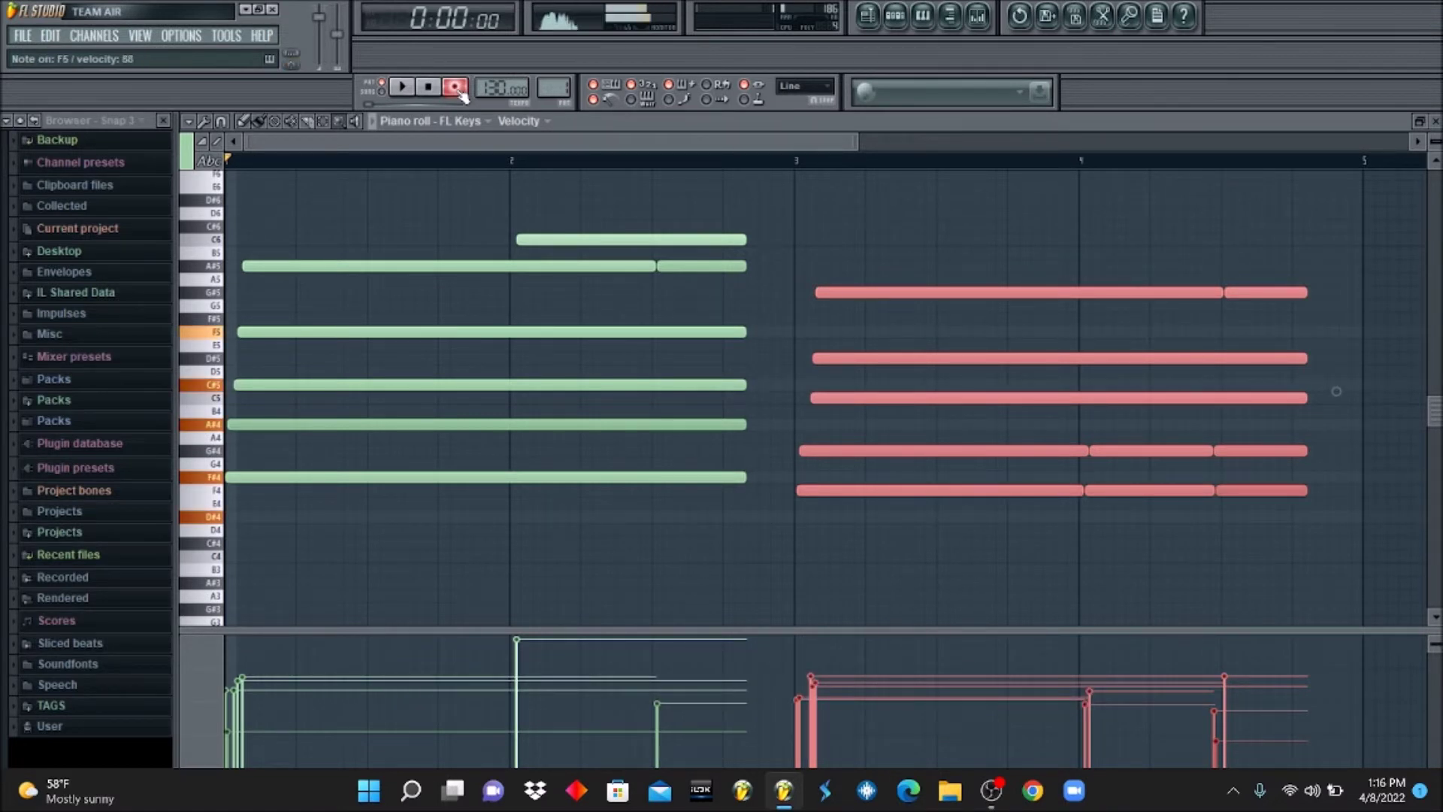
key("space")
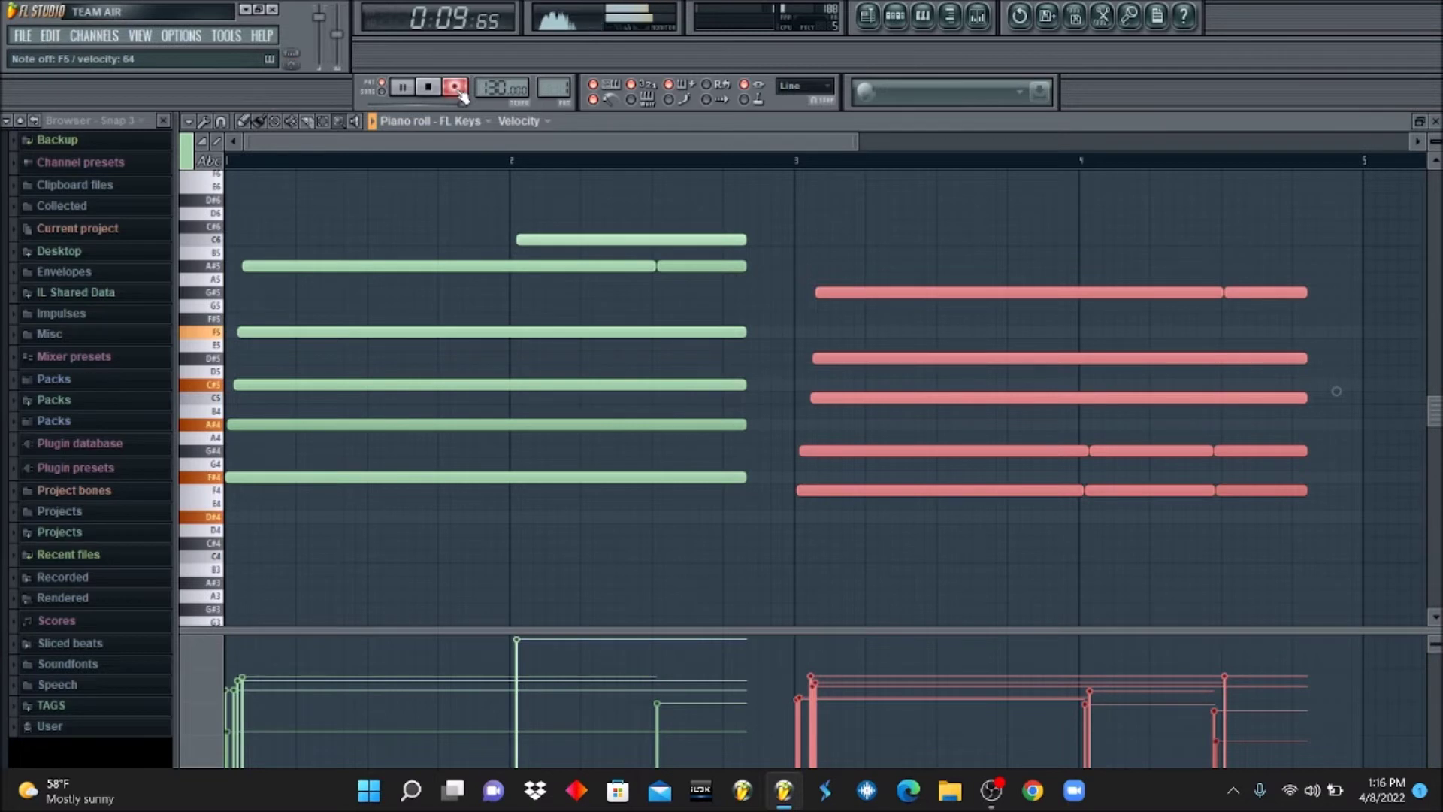
key("space")
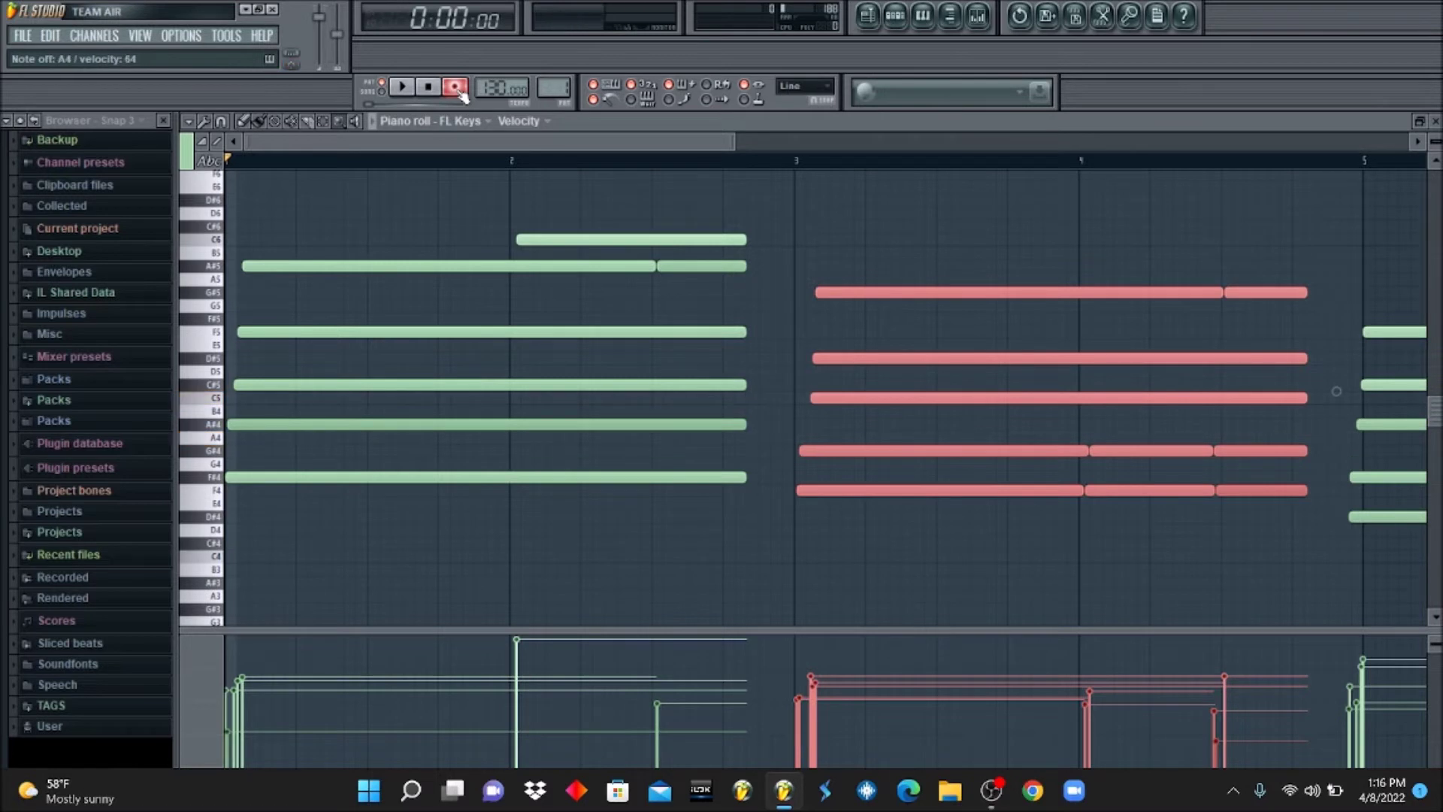
Record the fourth chord A4, C5, D#5 and F#5 on FL Keys around the start of bar 7
left_click_drag(734, 140, 1286, 216)
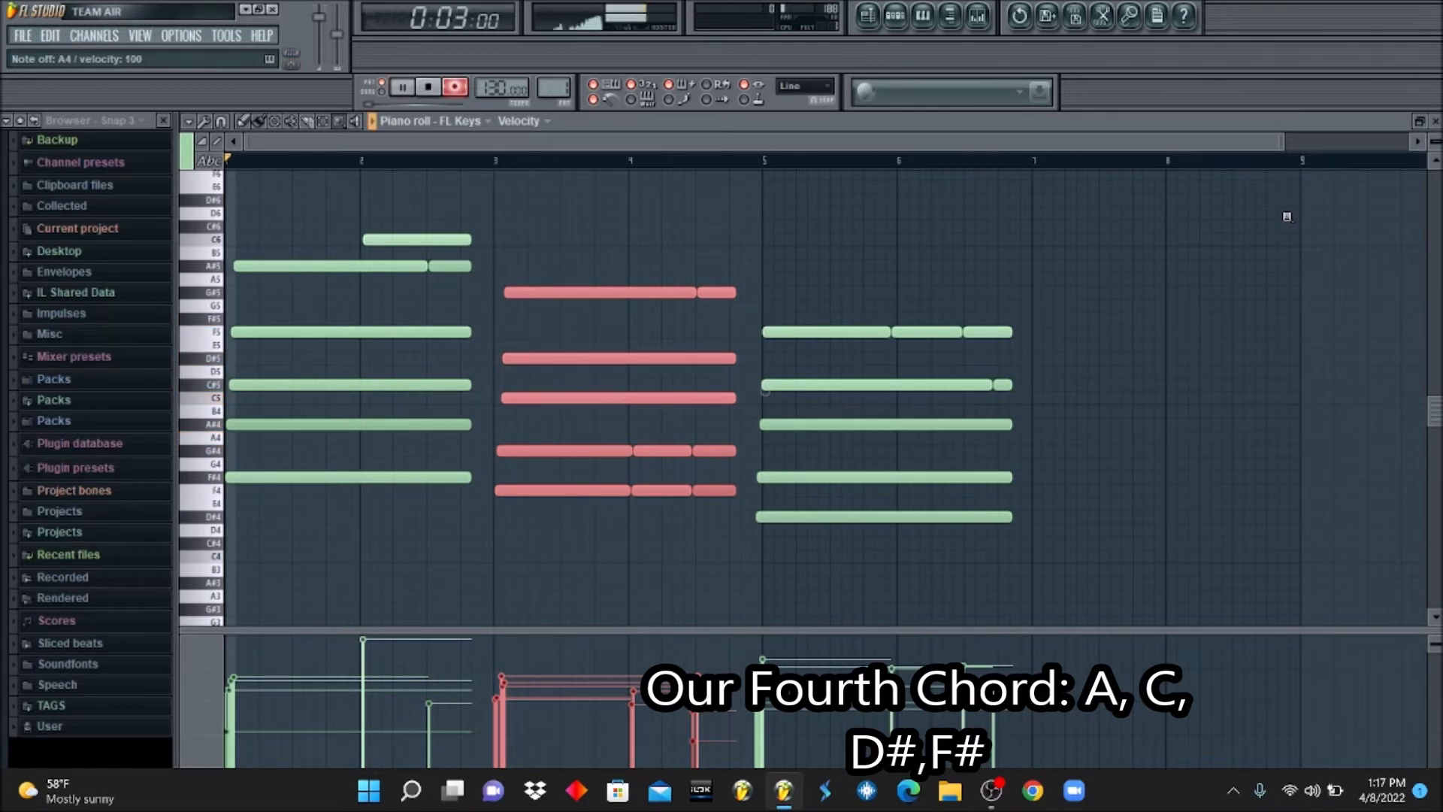
key("space")
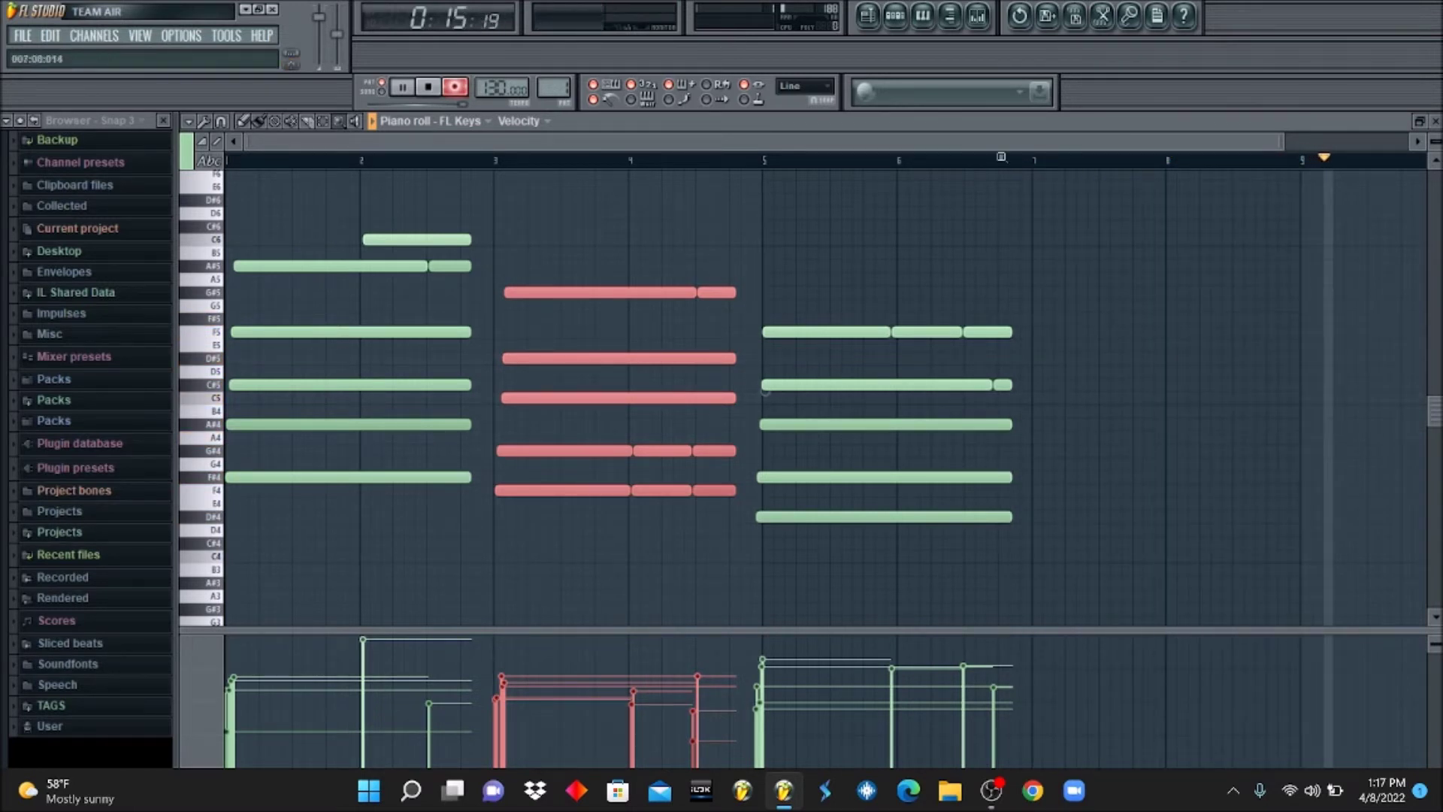
key("space")
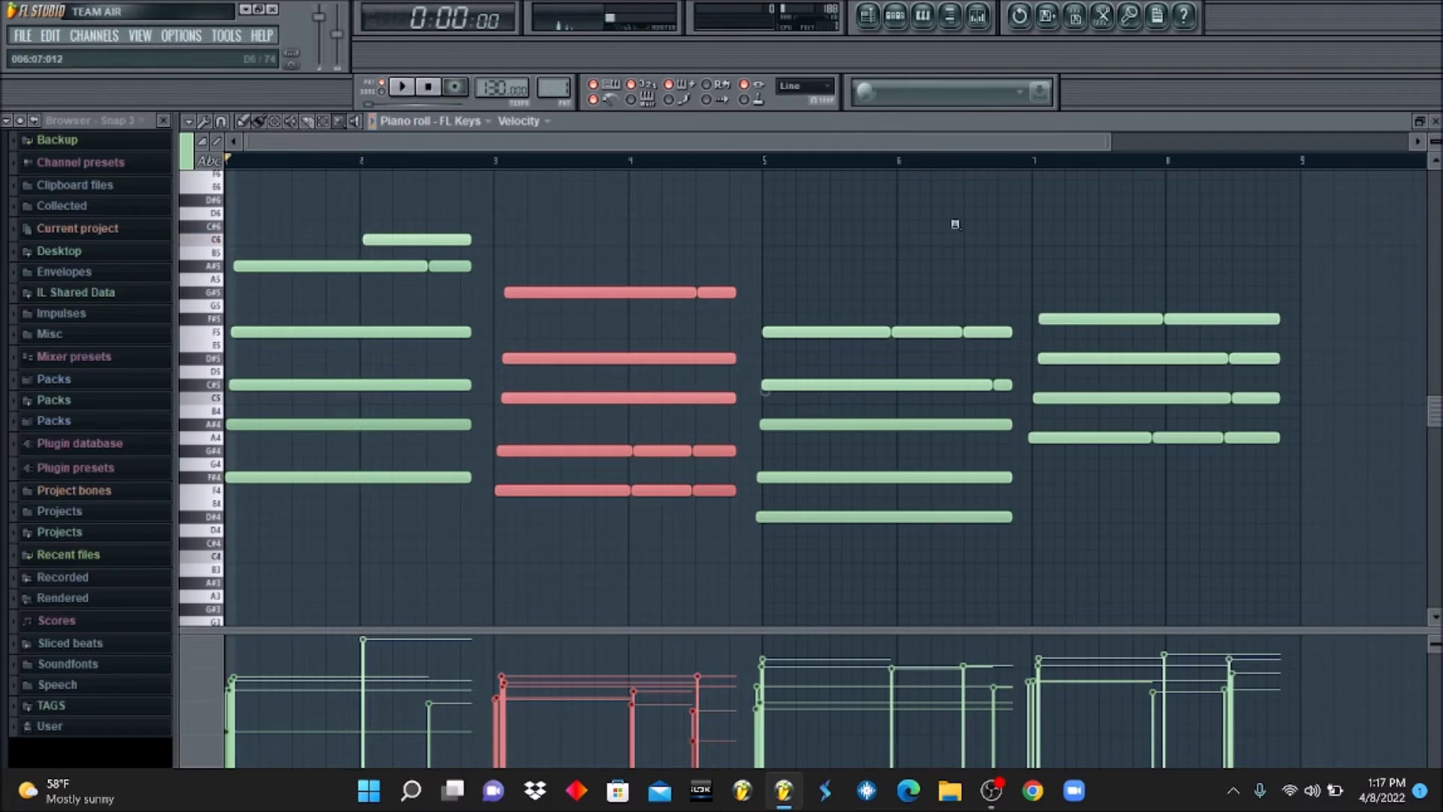
Play back the fourth chord from bar 7 and lower its last low A4 note to F4 near the end of bar 8
left_click_drag(275, 141, 622, 173)
left_click(612, 160)
key("space")
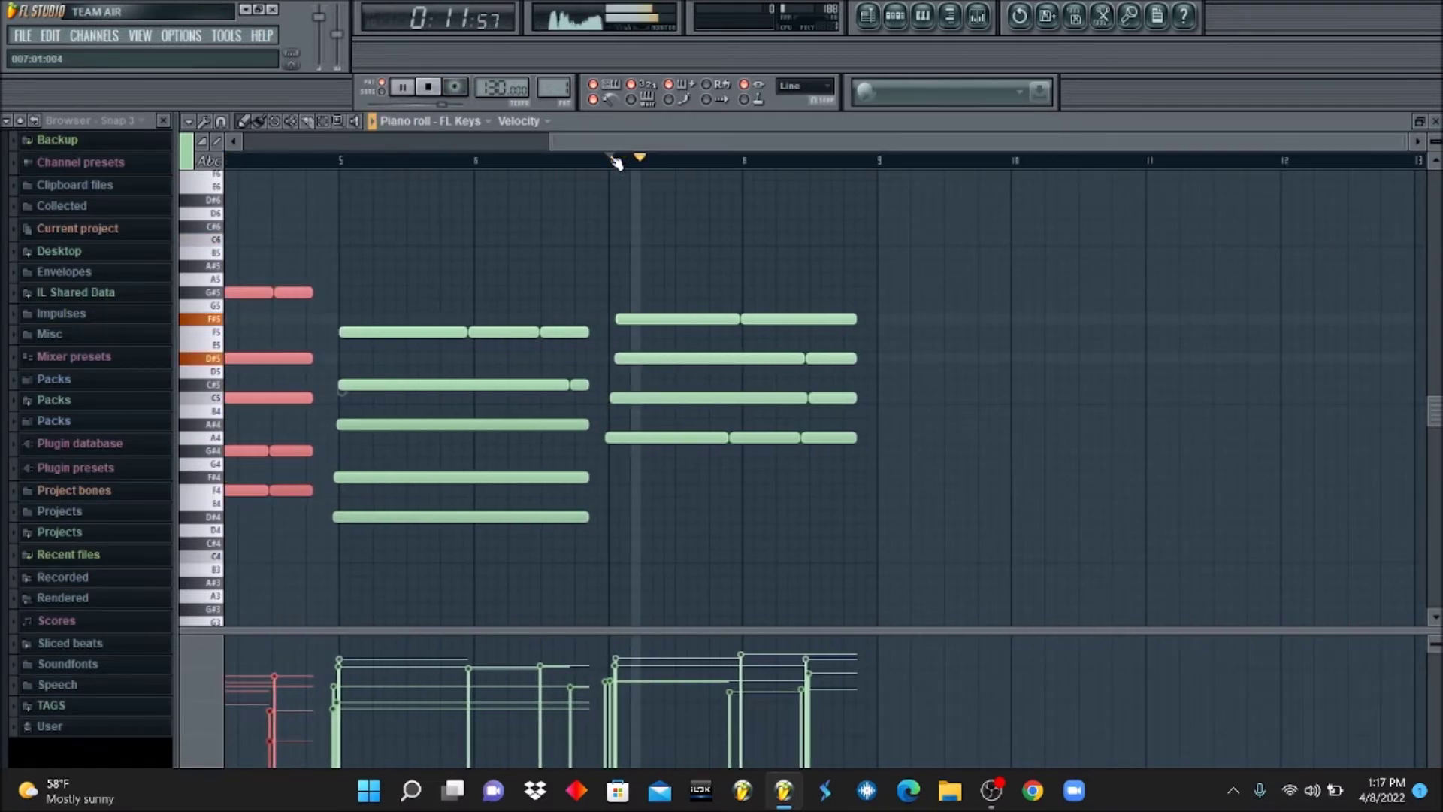
key("space")
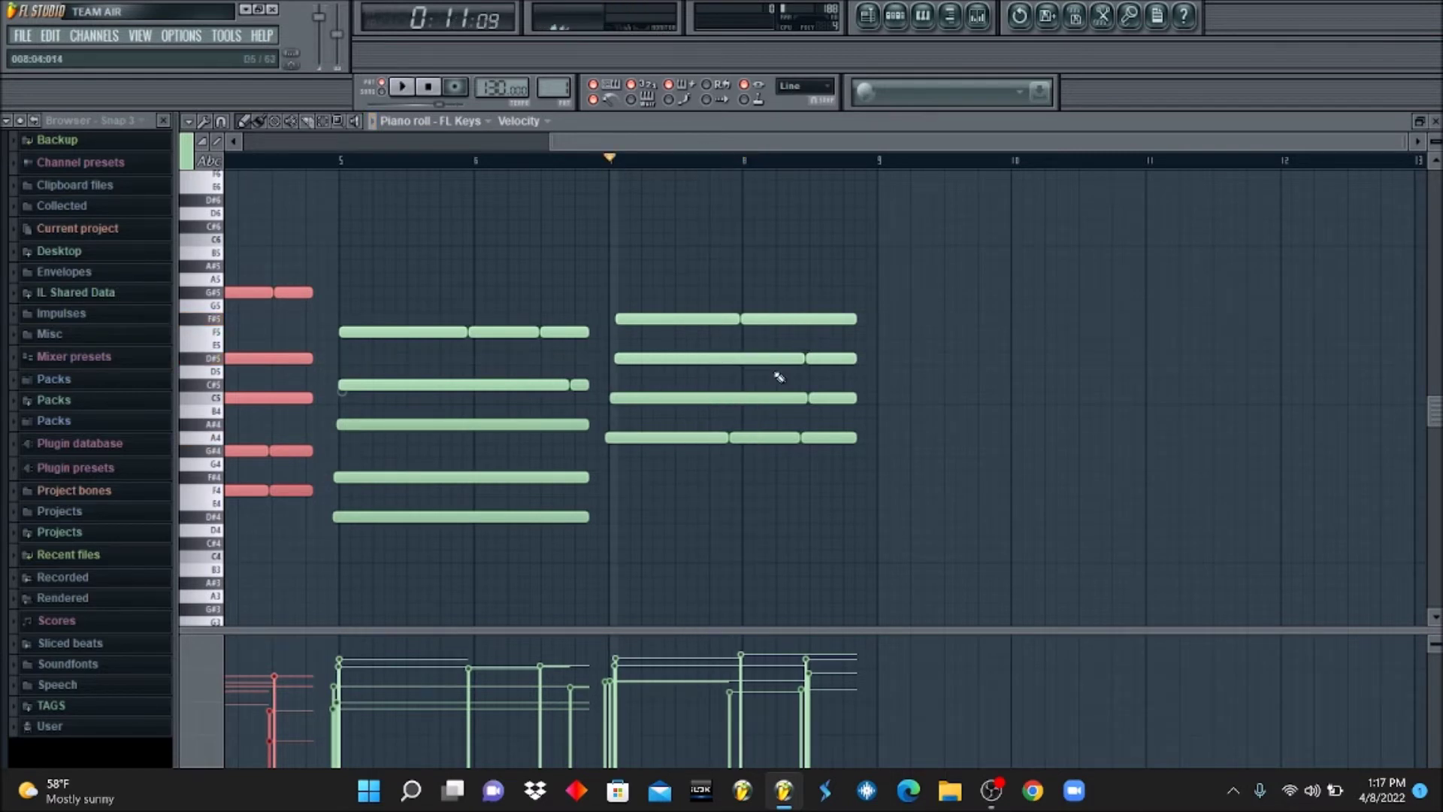
left_click_drag(752, 436, 833, 491)
key("space")
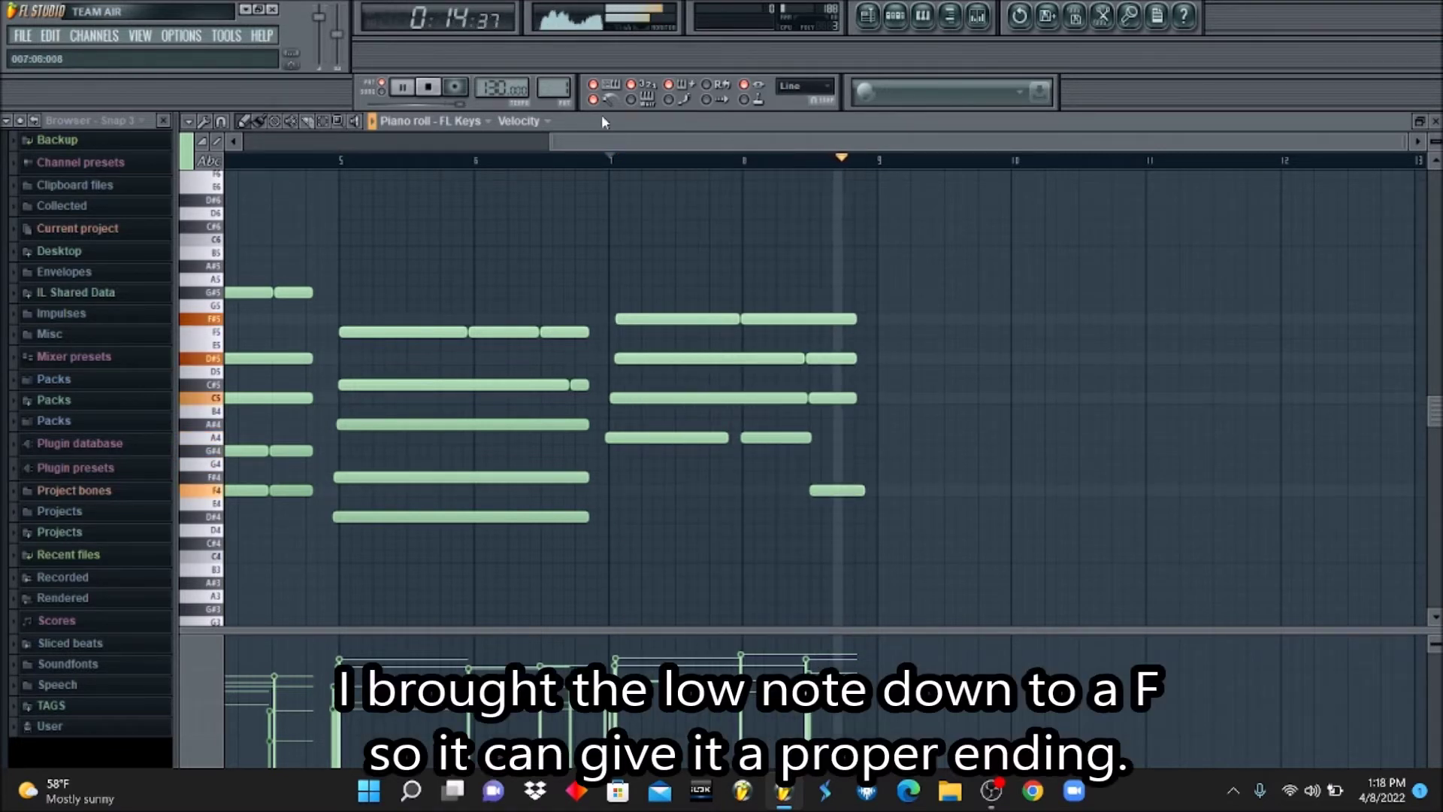
key("space")
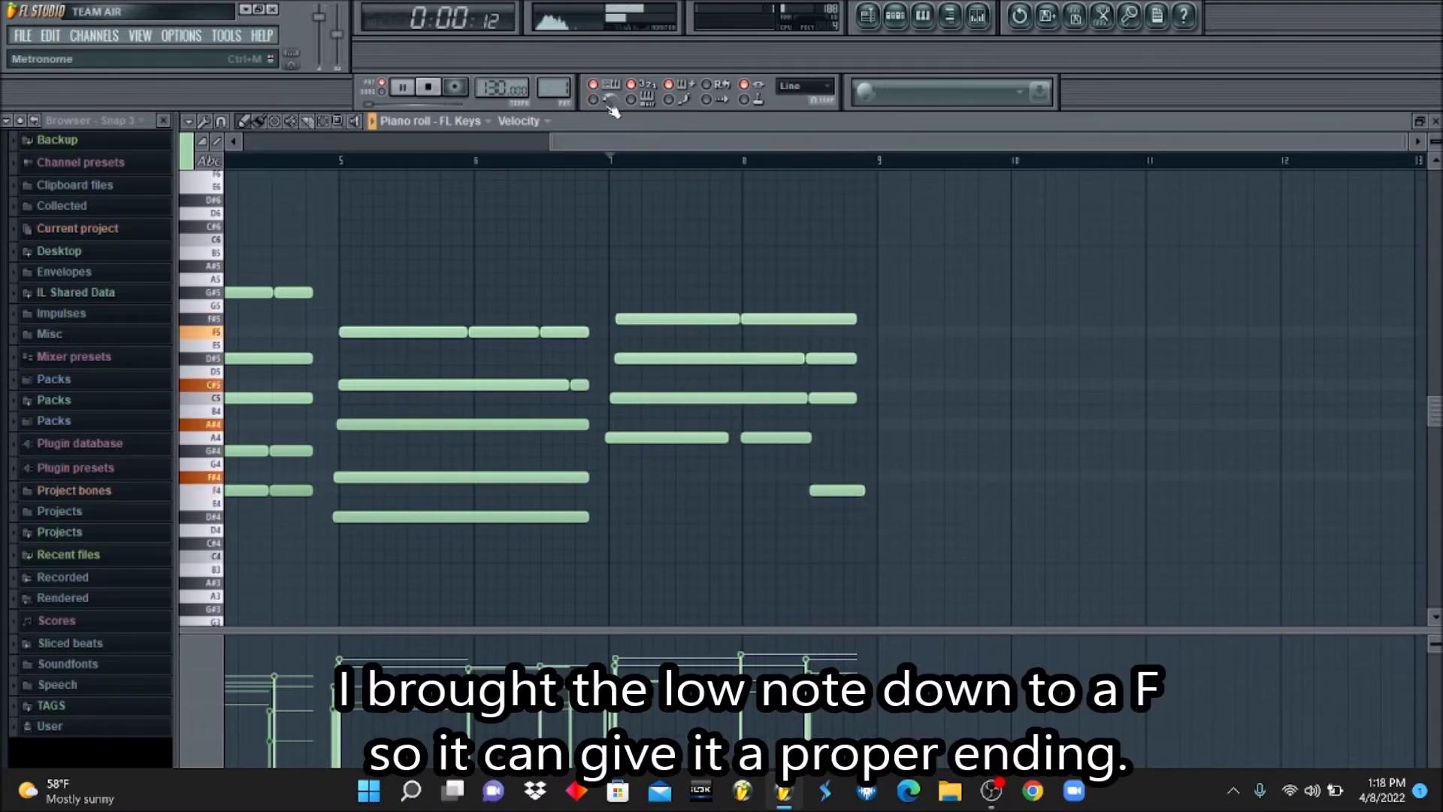
Clone the FL Keys channel as FL Keys #2 and assign the clone to its own mixer track, insert 2
left_click(895, 28)
key("space")
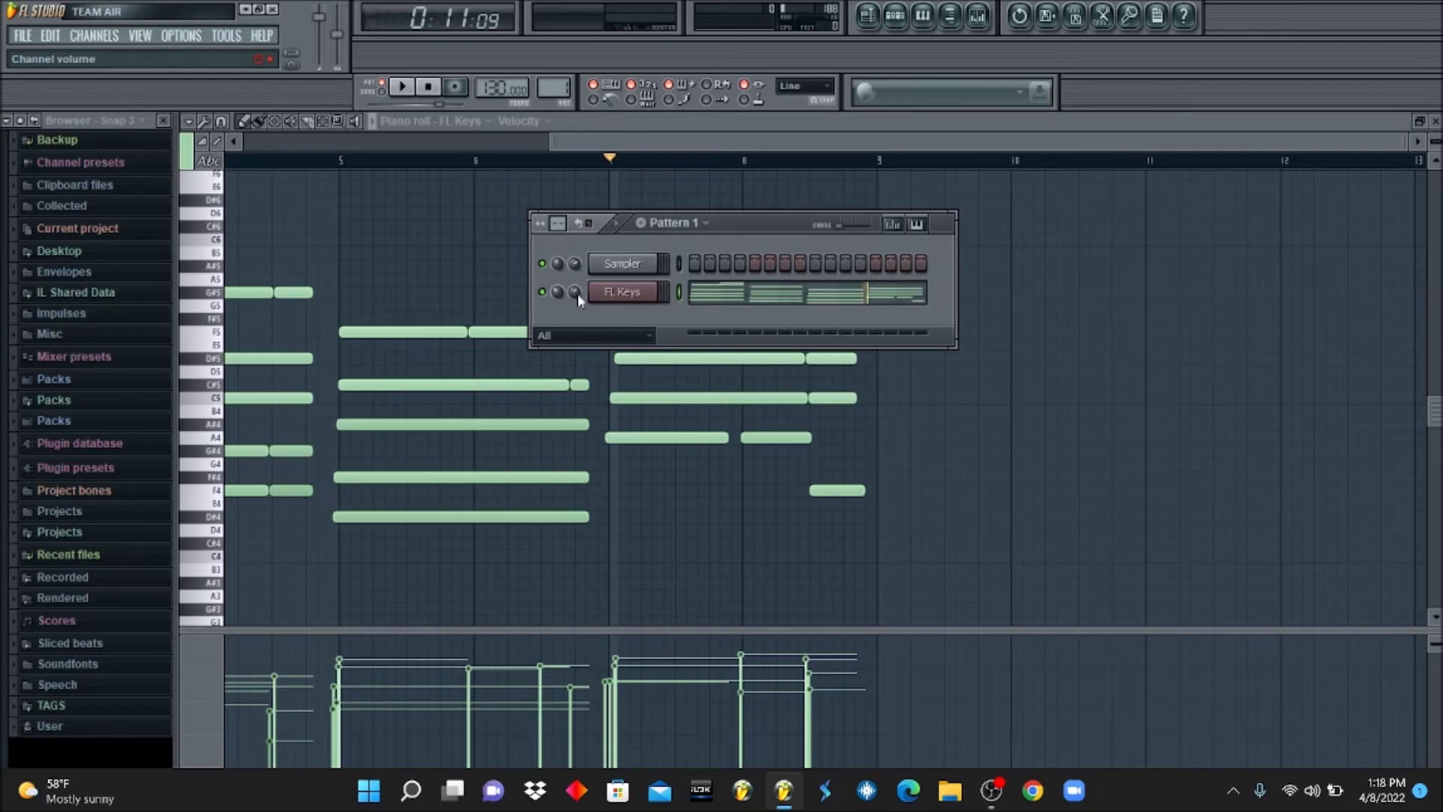
key("alt+c")
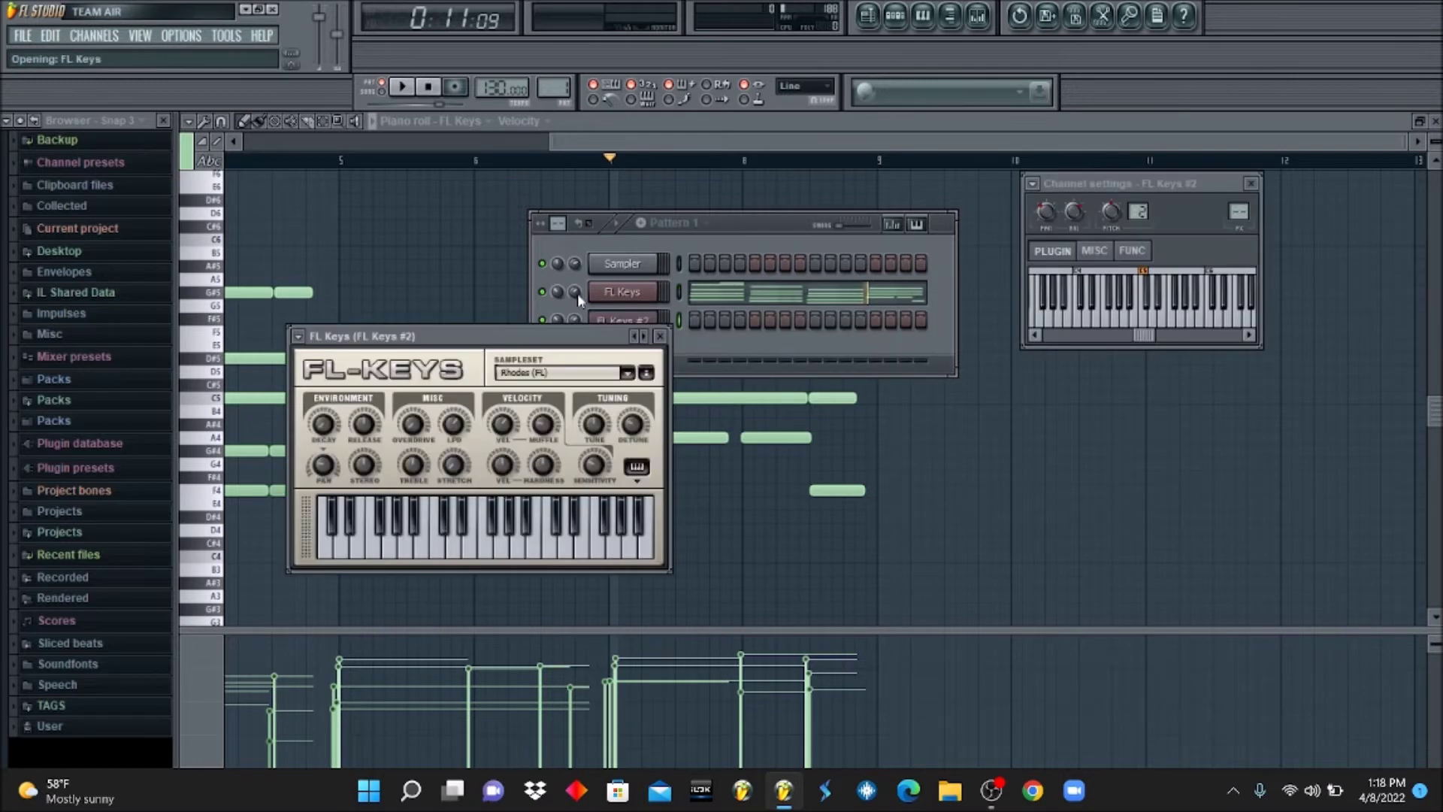
left_click(1034, 184)
left_click(1050, 227)
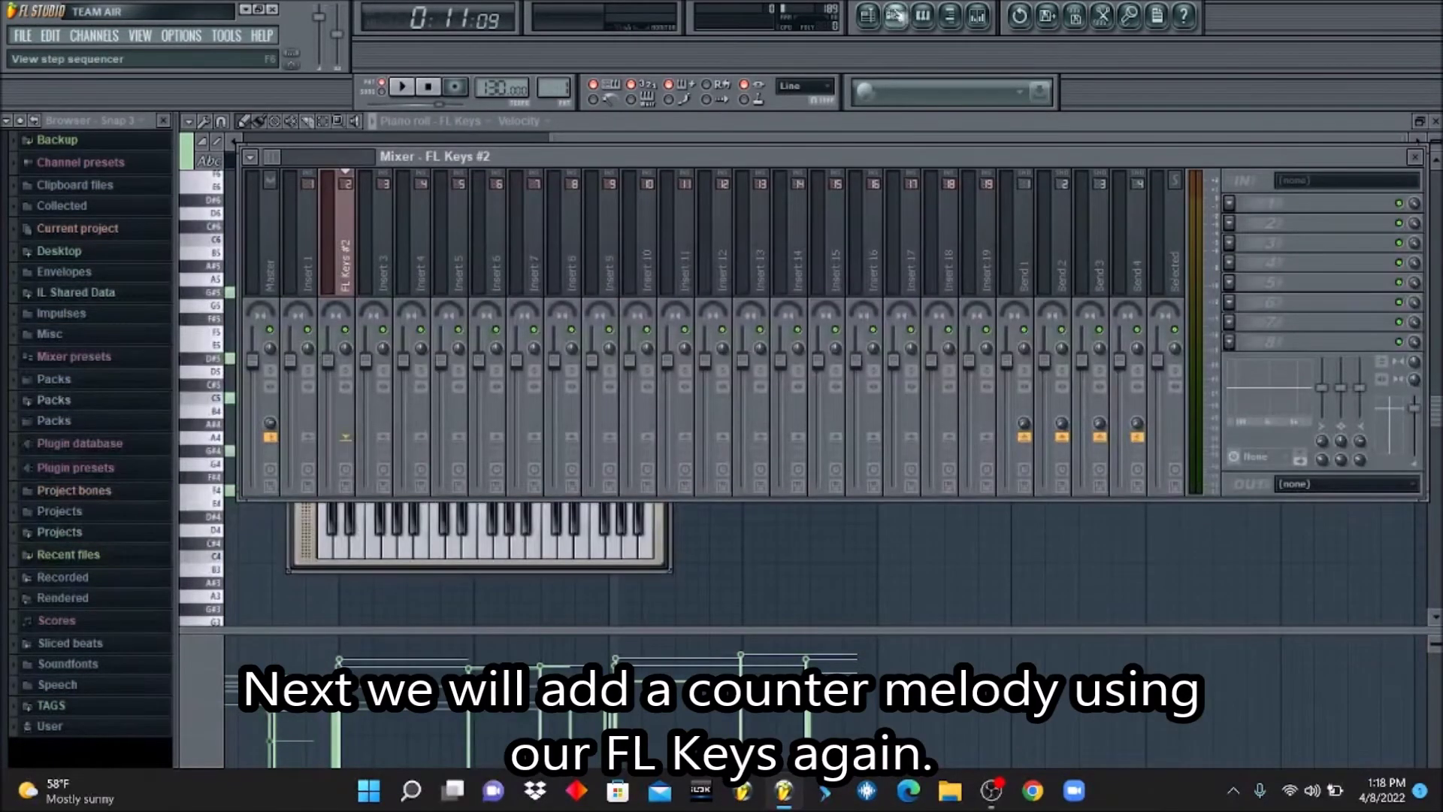
left_click(894, 15)
Rehearse a counter melody over the chords, then record it on FL Keys #2 across the eight bars
left_click(419, 87)
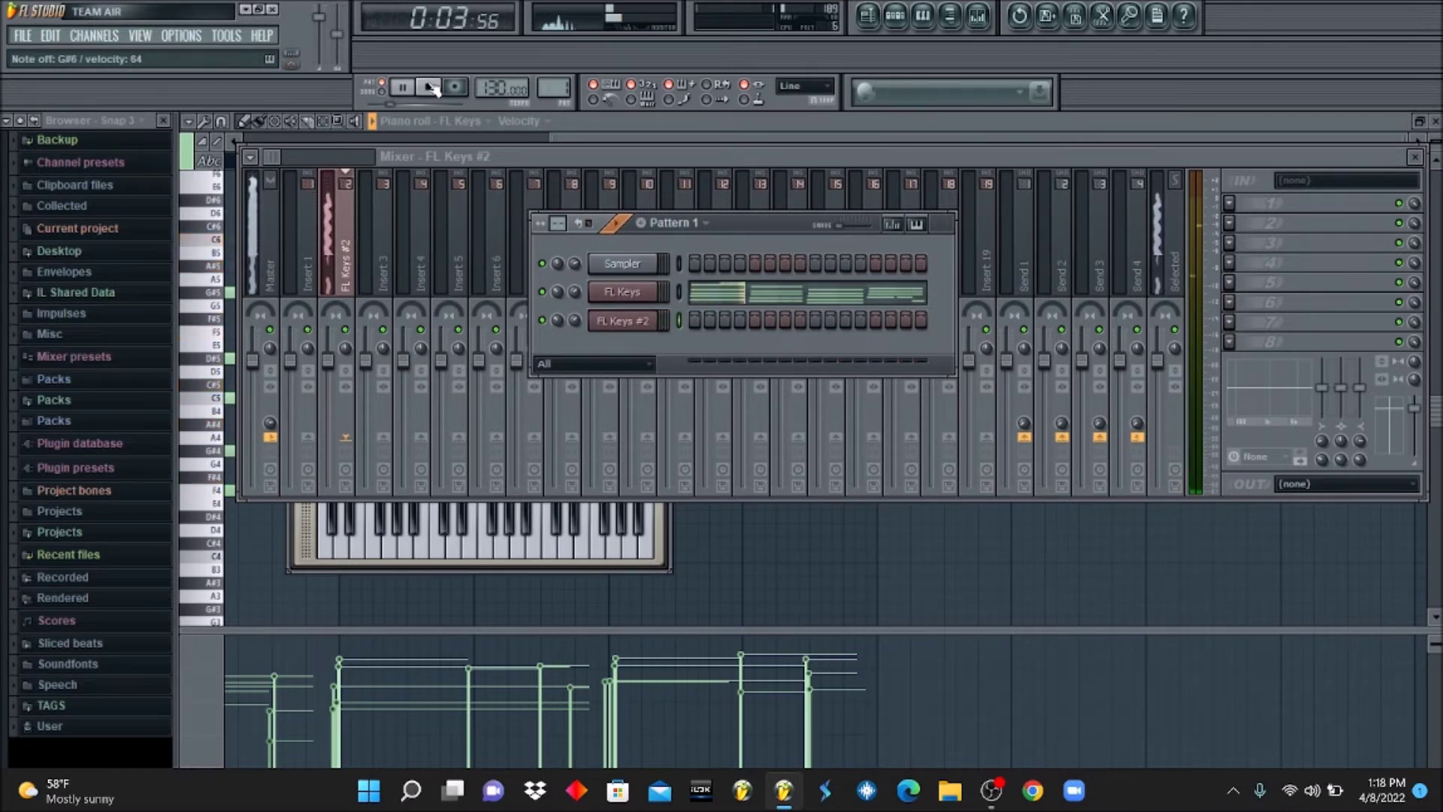
left_click(429, 87)
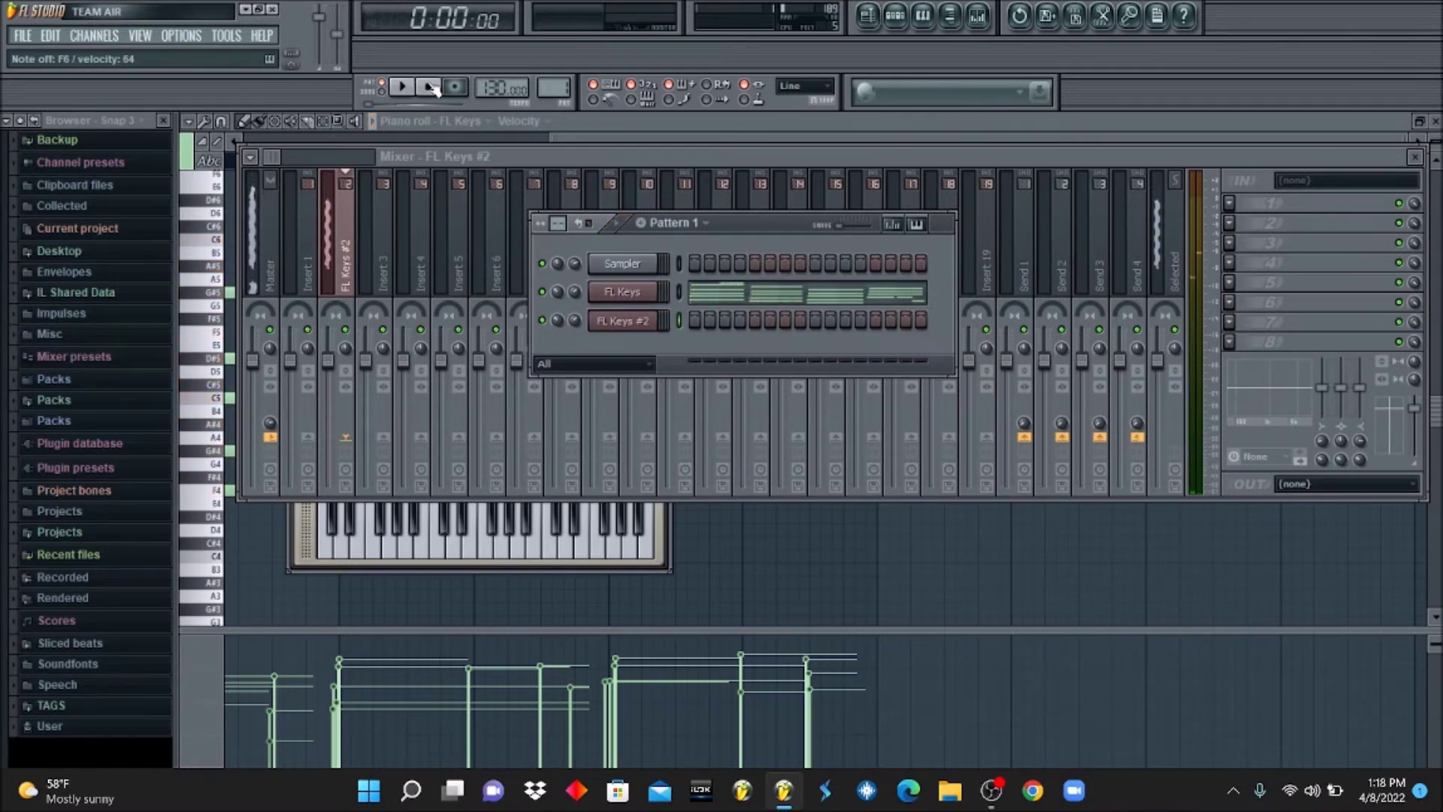
left_click(455, 87)
left_click(402, 87)
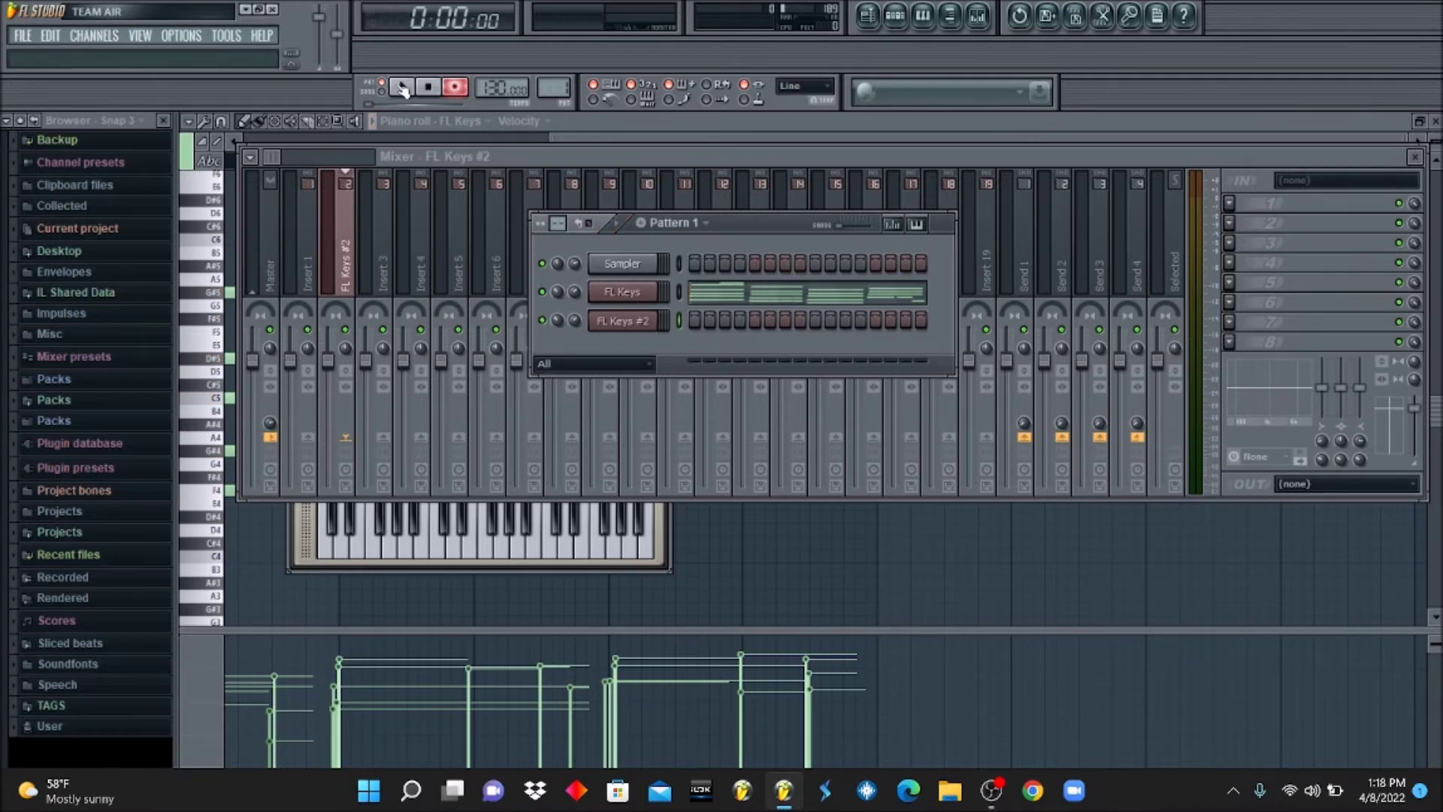
left_click(402, 87)
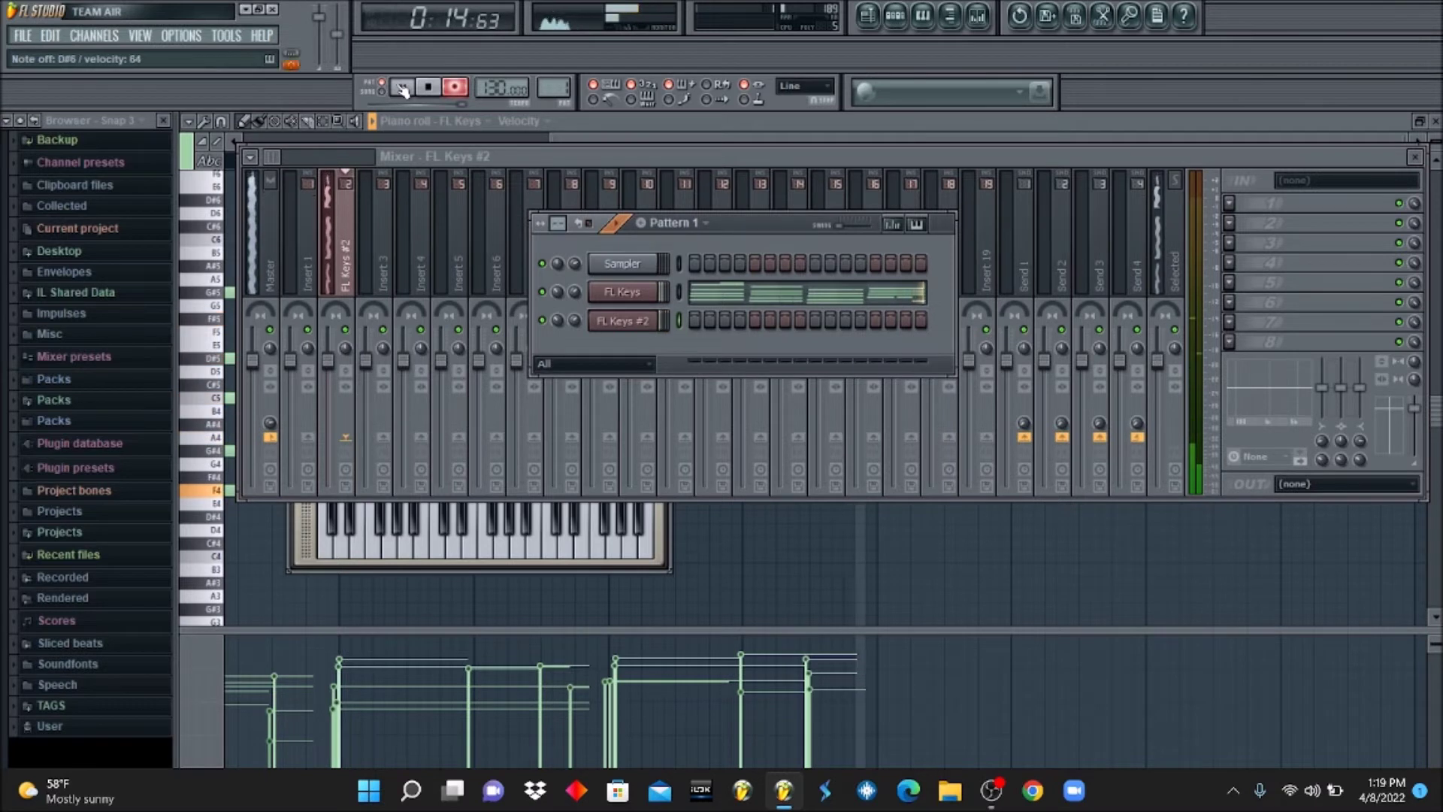
key("space")
Play back the counter melody with the chords and adjust the channel panning of FL Keys #2
key("space")
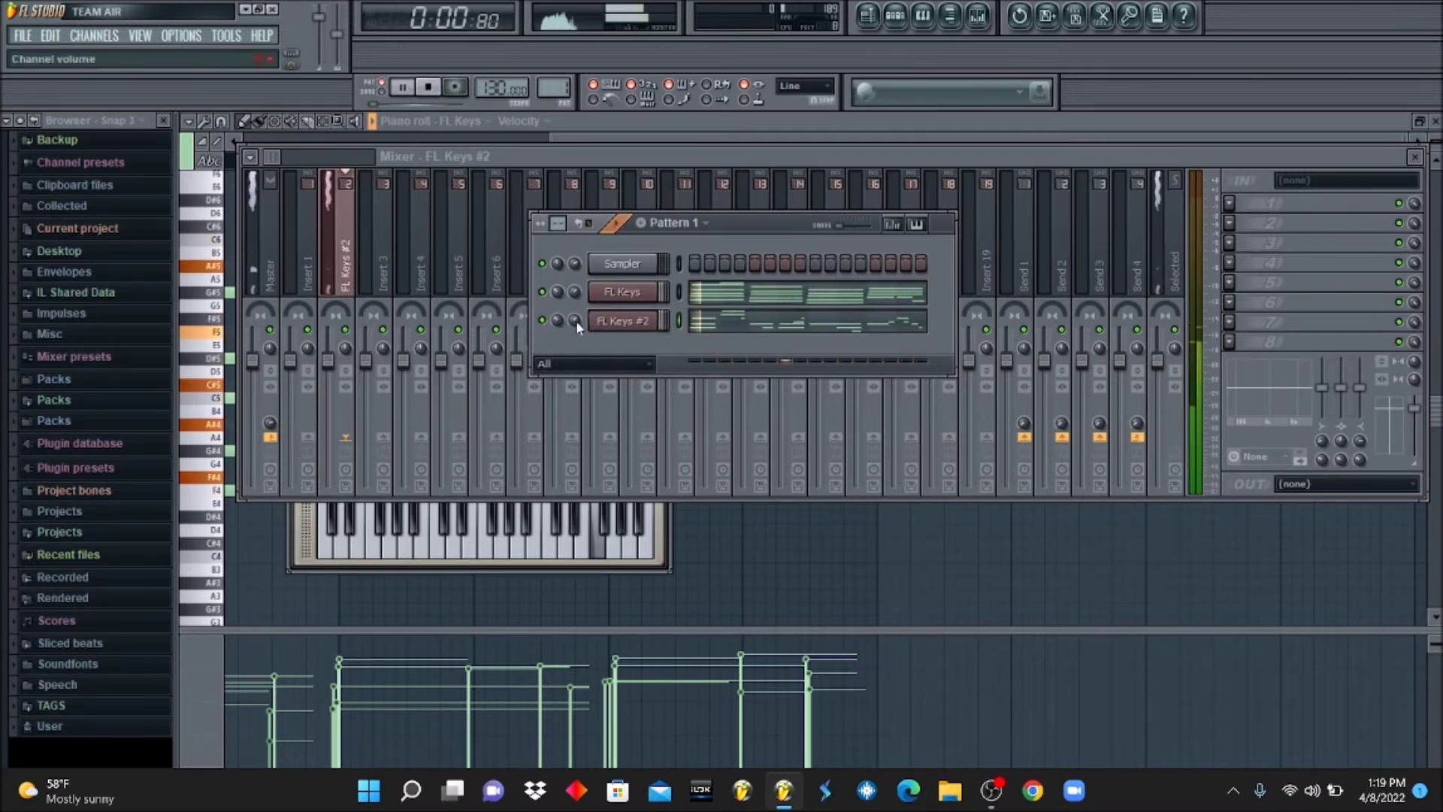
key("space")
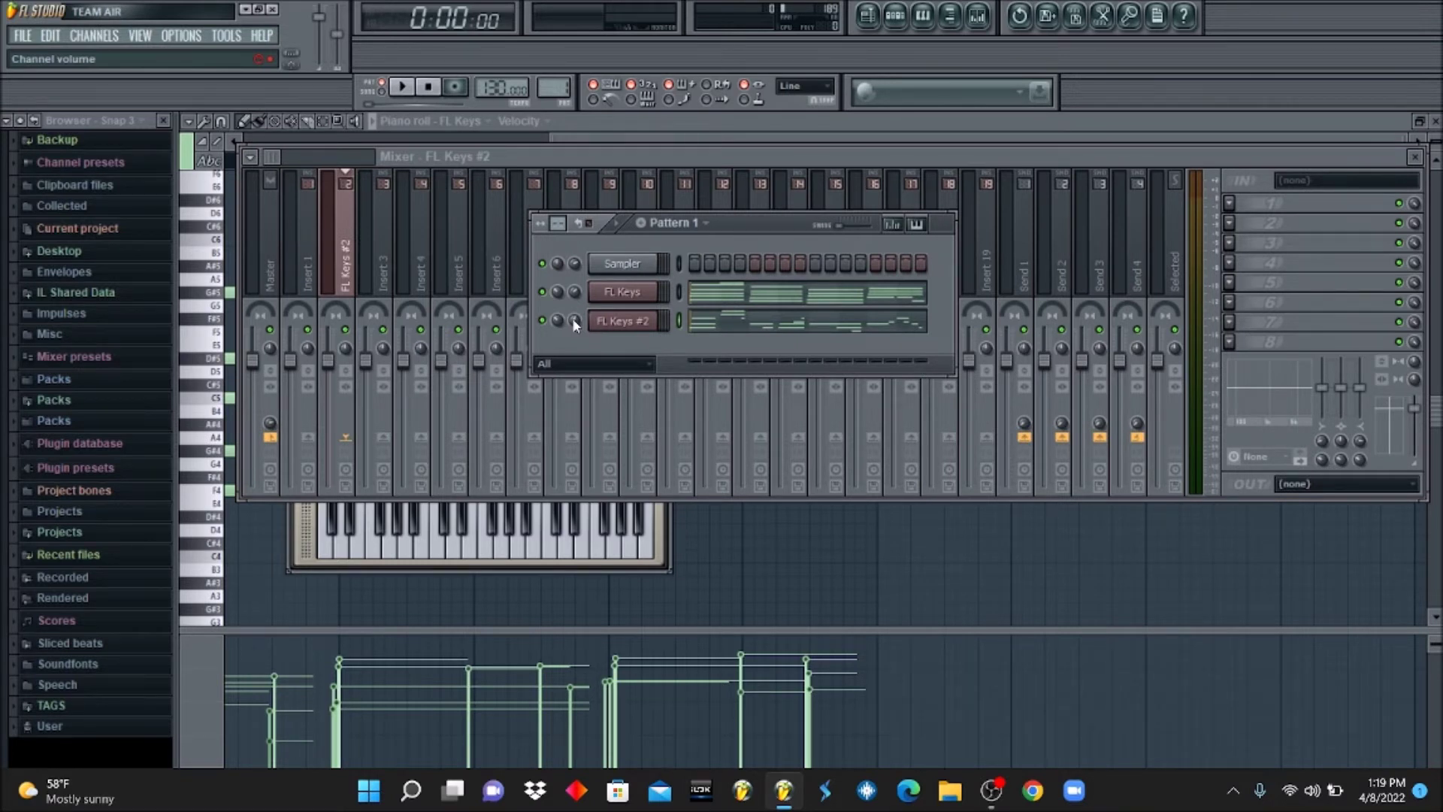
key("space")
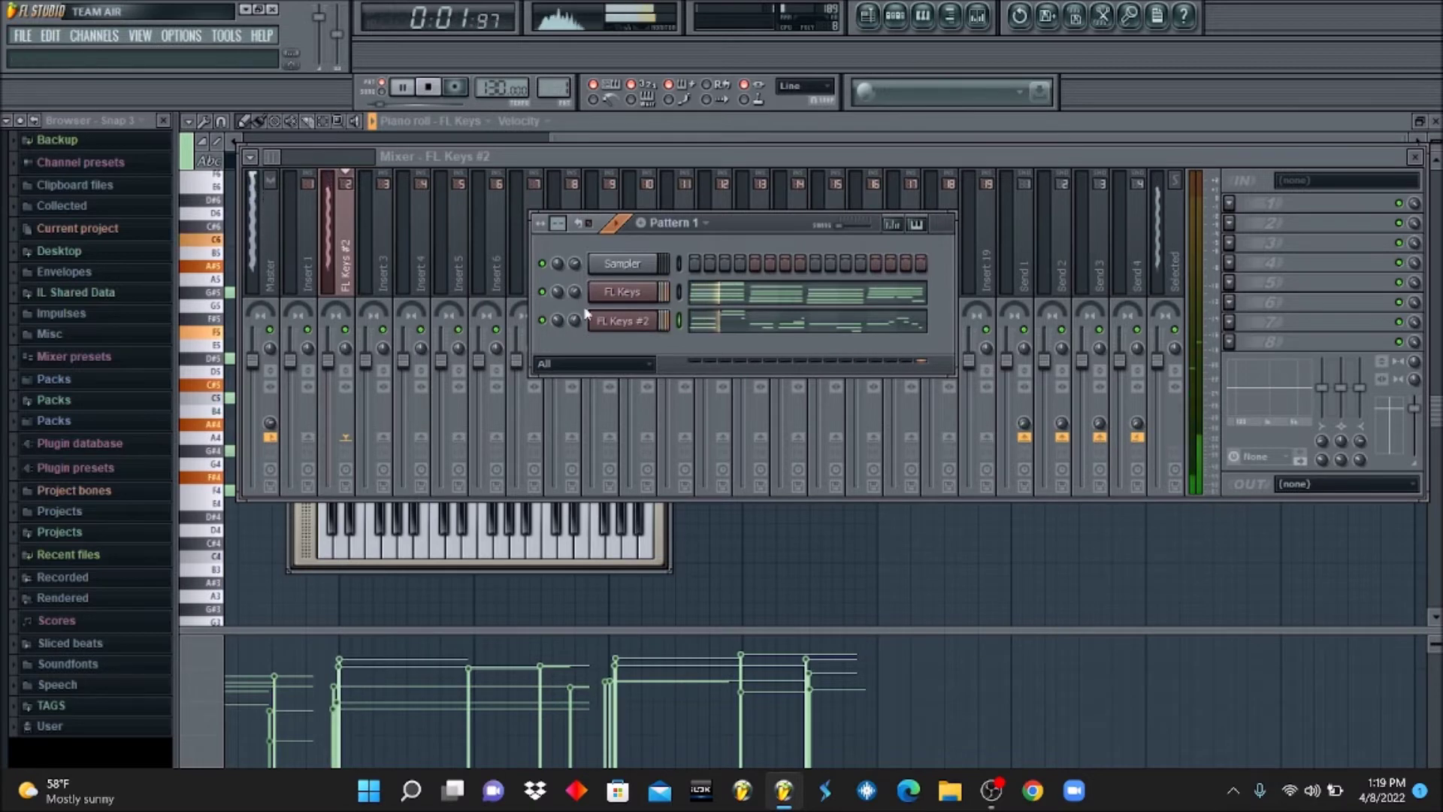
left_click_drag(557, 320, 556, 304)
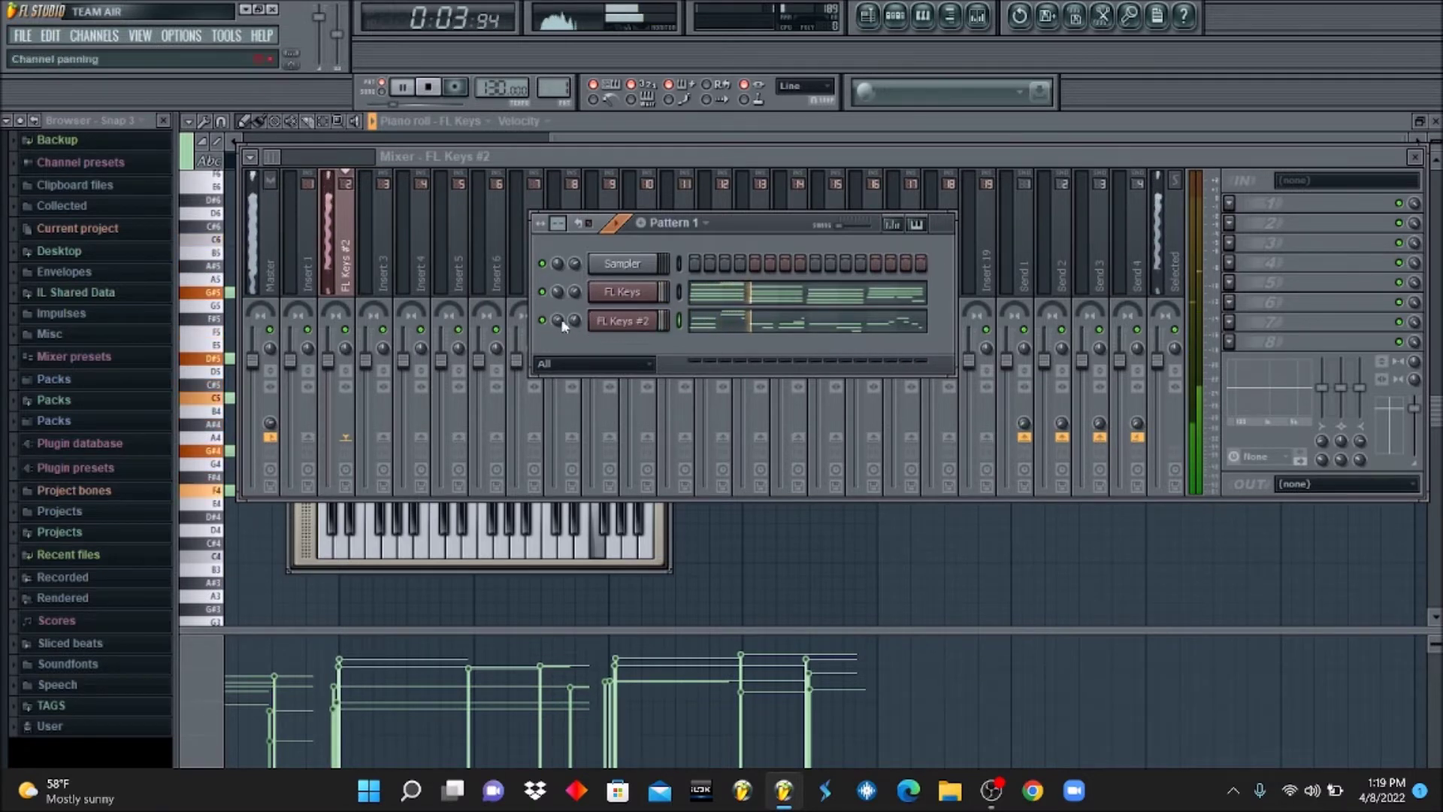
In the FL Keys #2 piano roll, shift the short F#6 note at the end of bar 7 slightly later
left_click(798, 329)
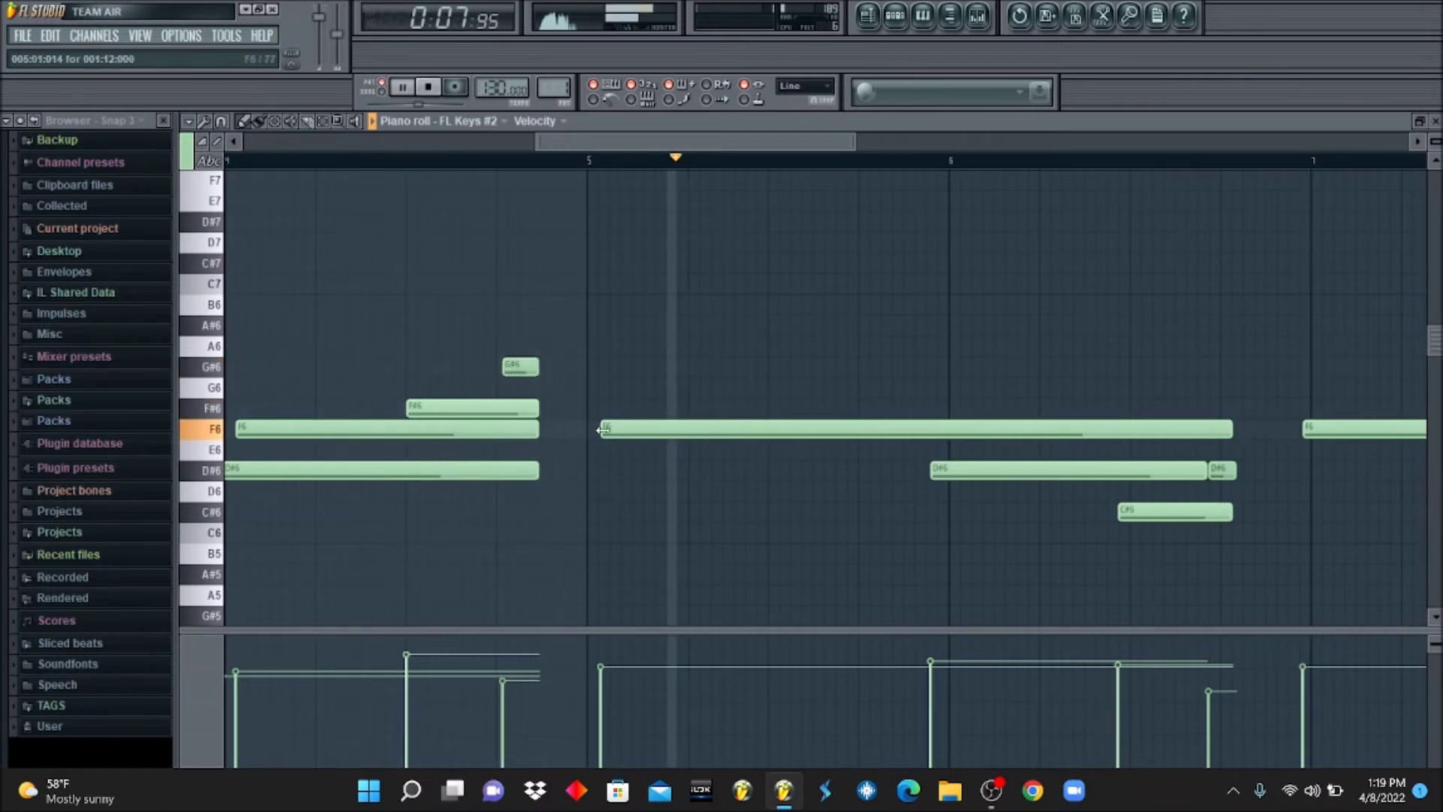
right_click(353, 208)
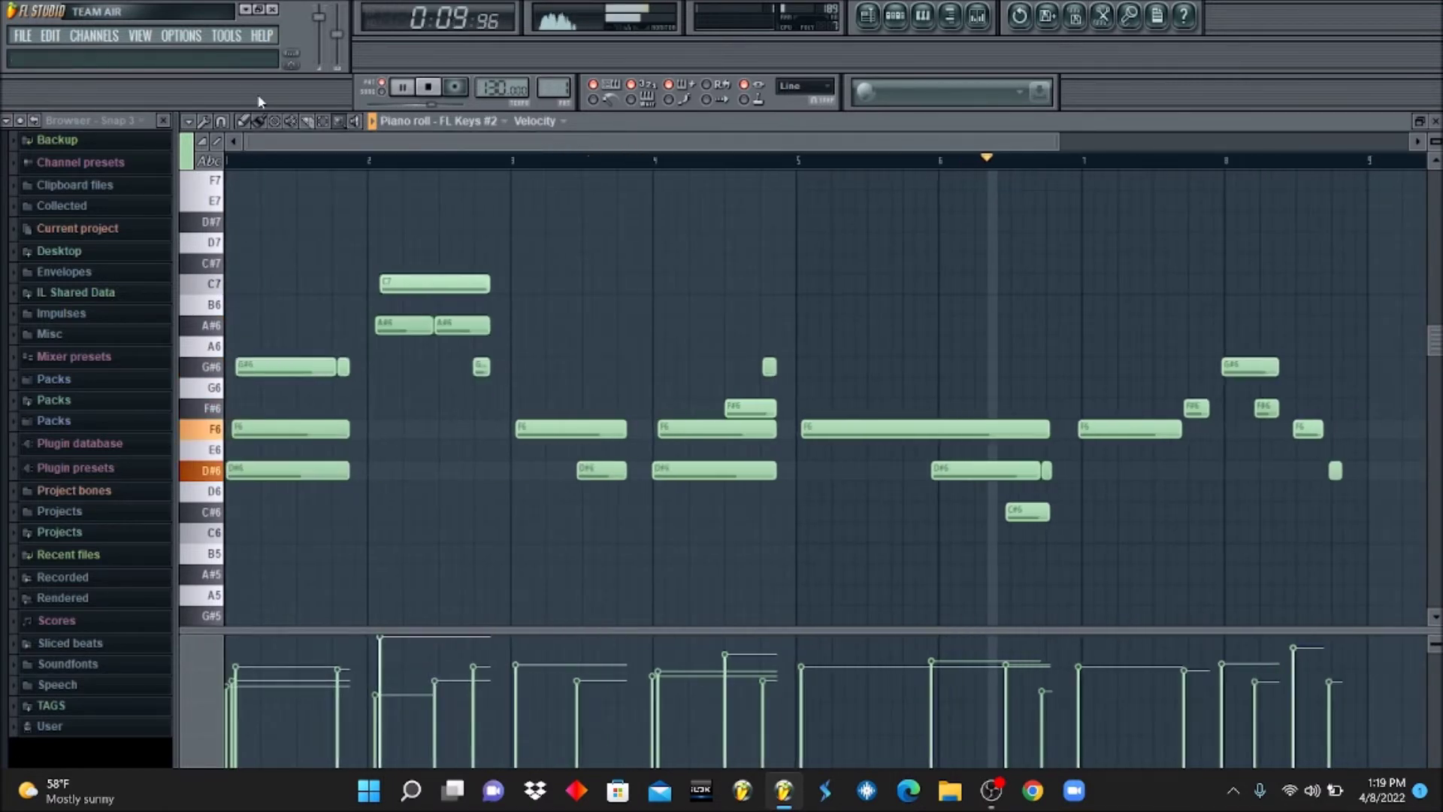
left_click(242, 122)
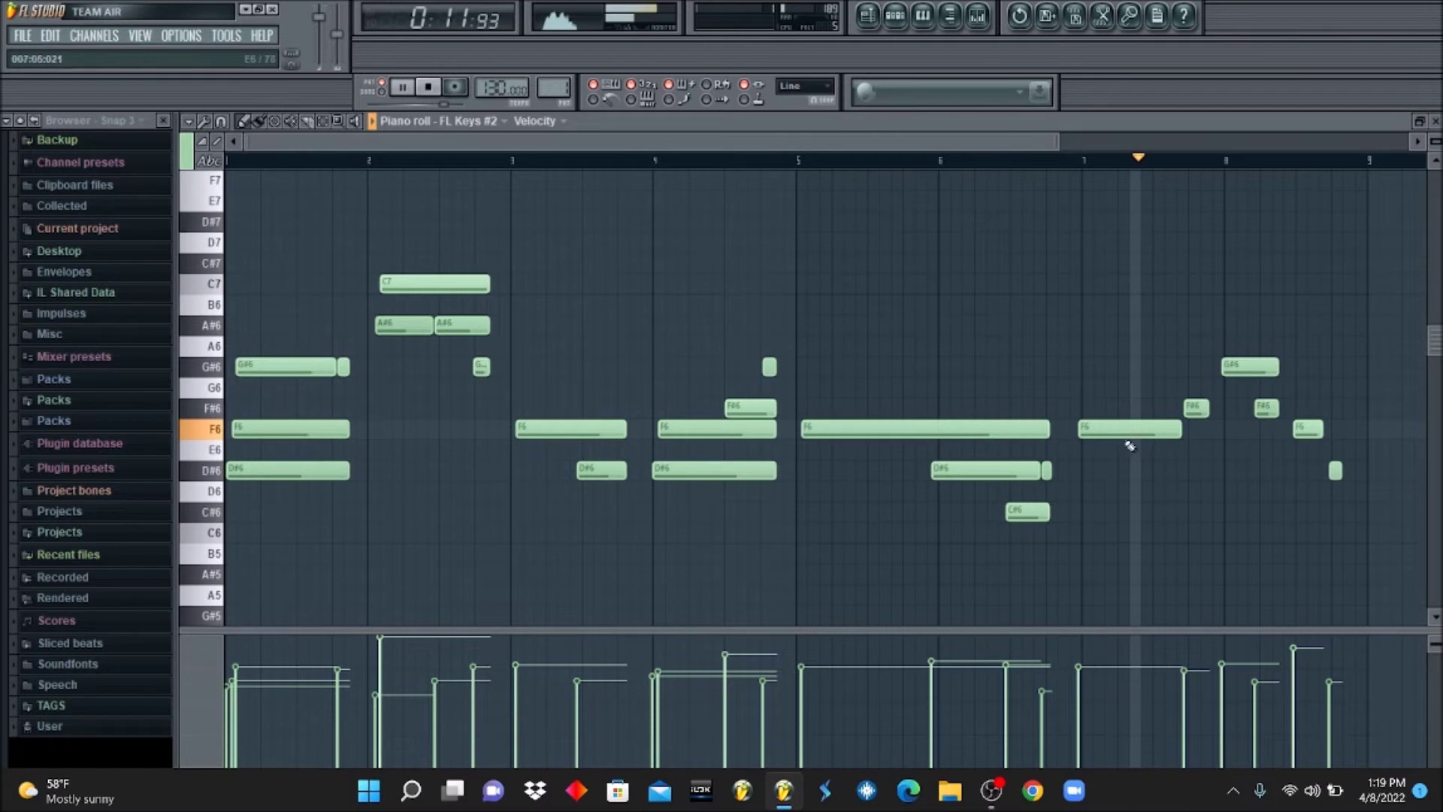
left_click_drag(1198, 408, 1209, 408)
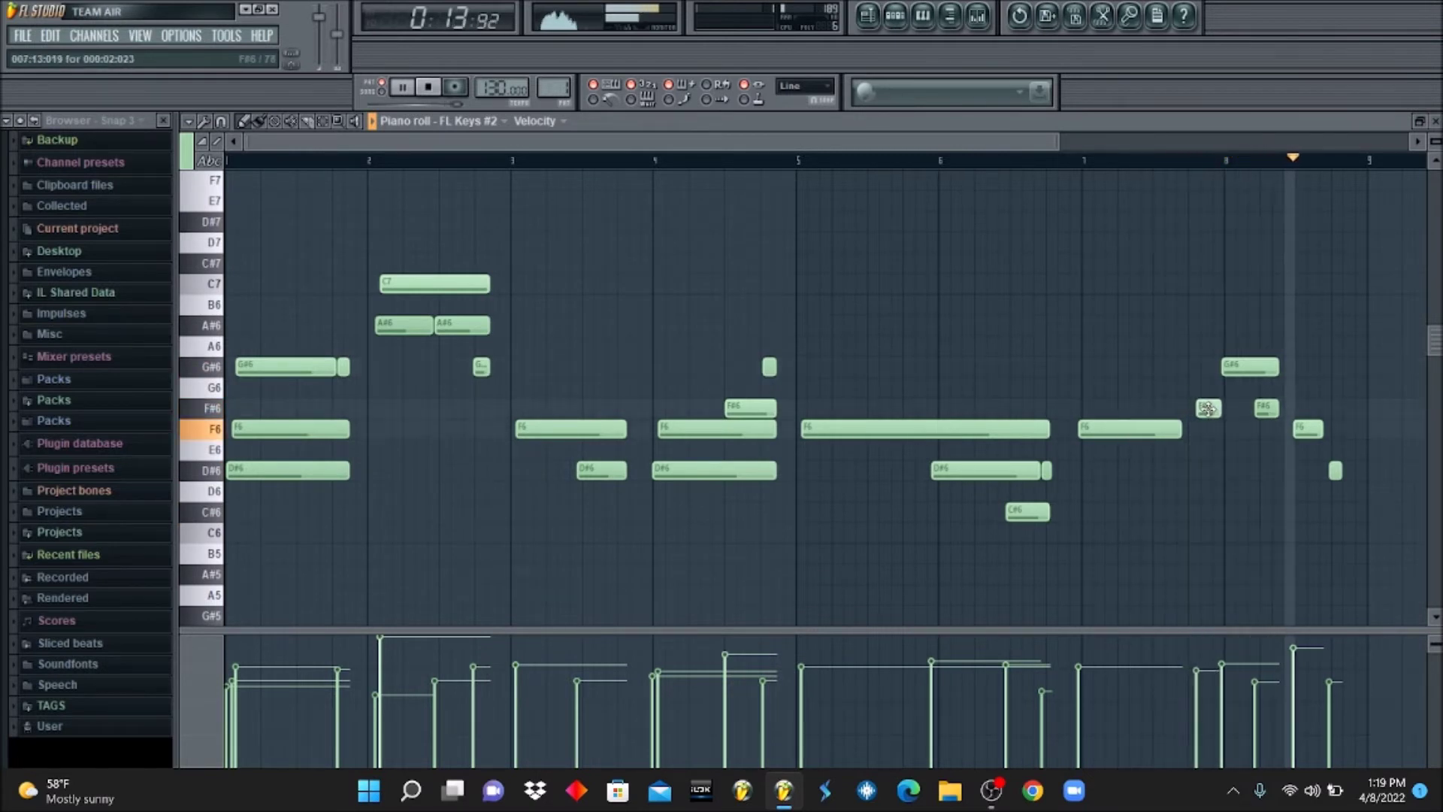
Stop playback and clone the FL Keys #2 channel as FL Keys #3
left_click(897, 20)
key("space")
key("alt+c")
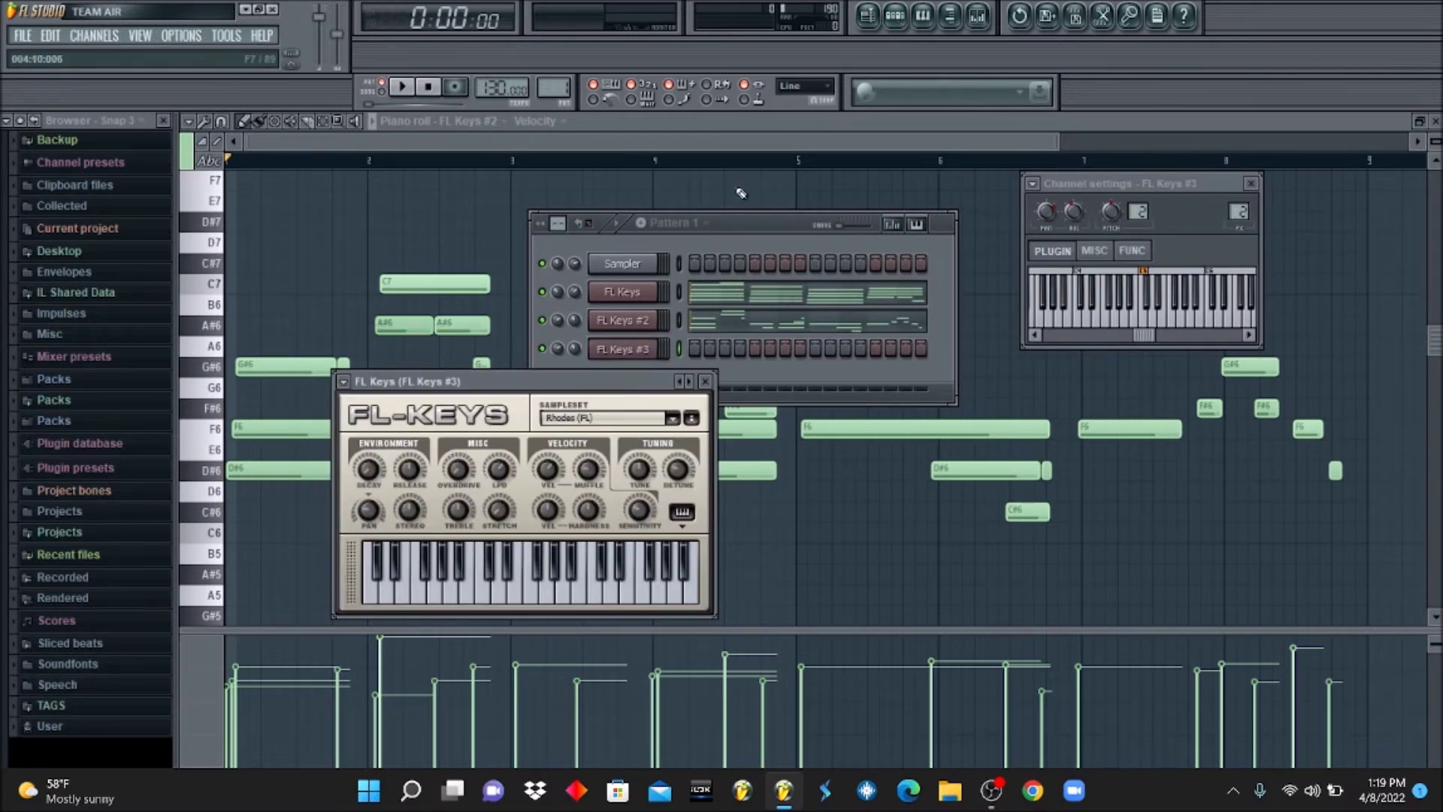
Try out notes on FL Keys #3 over the playing pattern to work out another counter melody
left_click(750, 223)
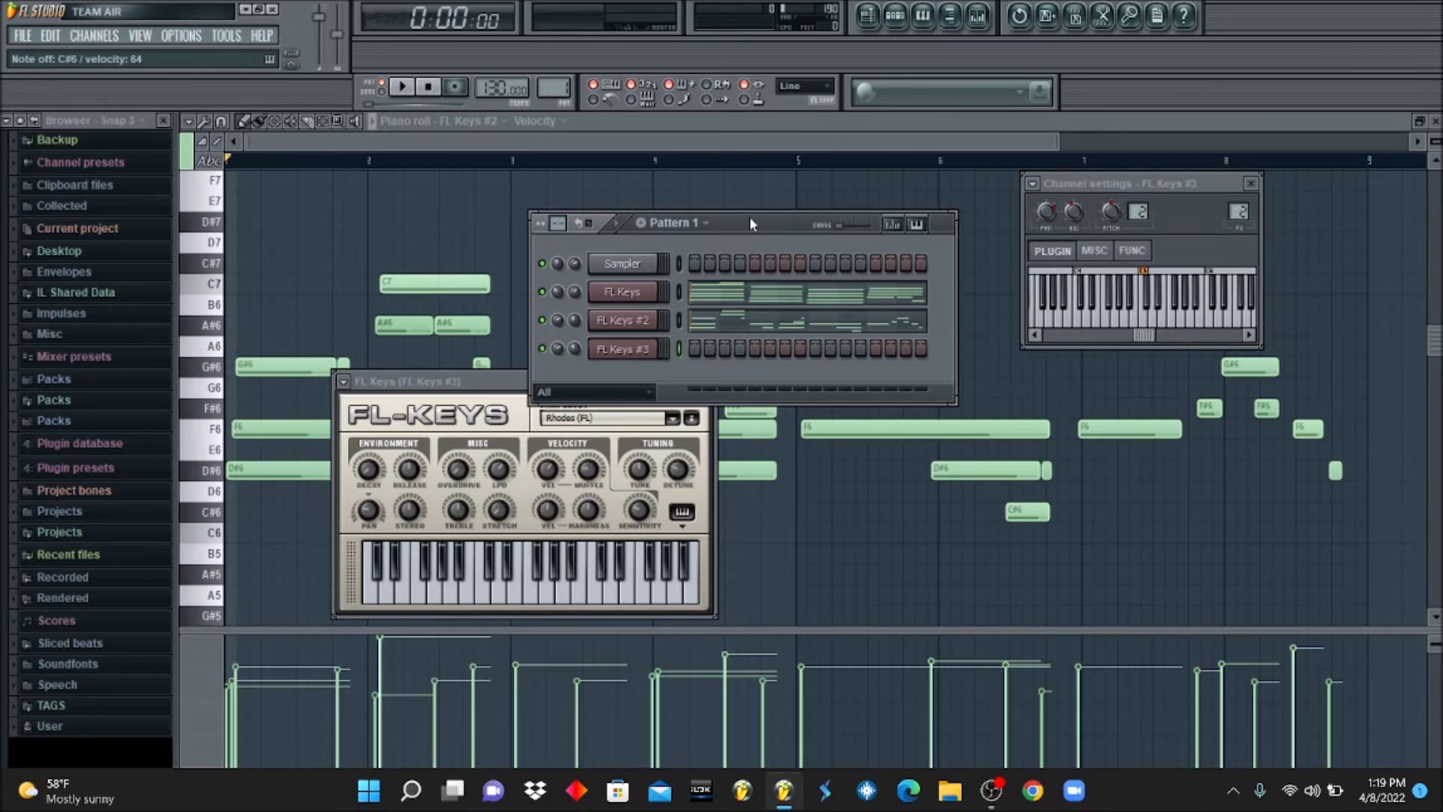
key("space")
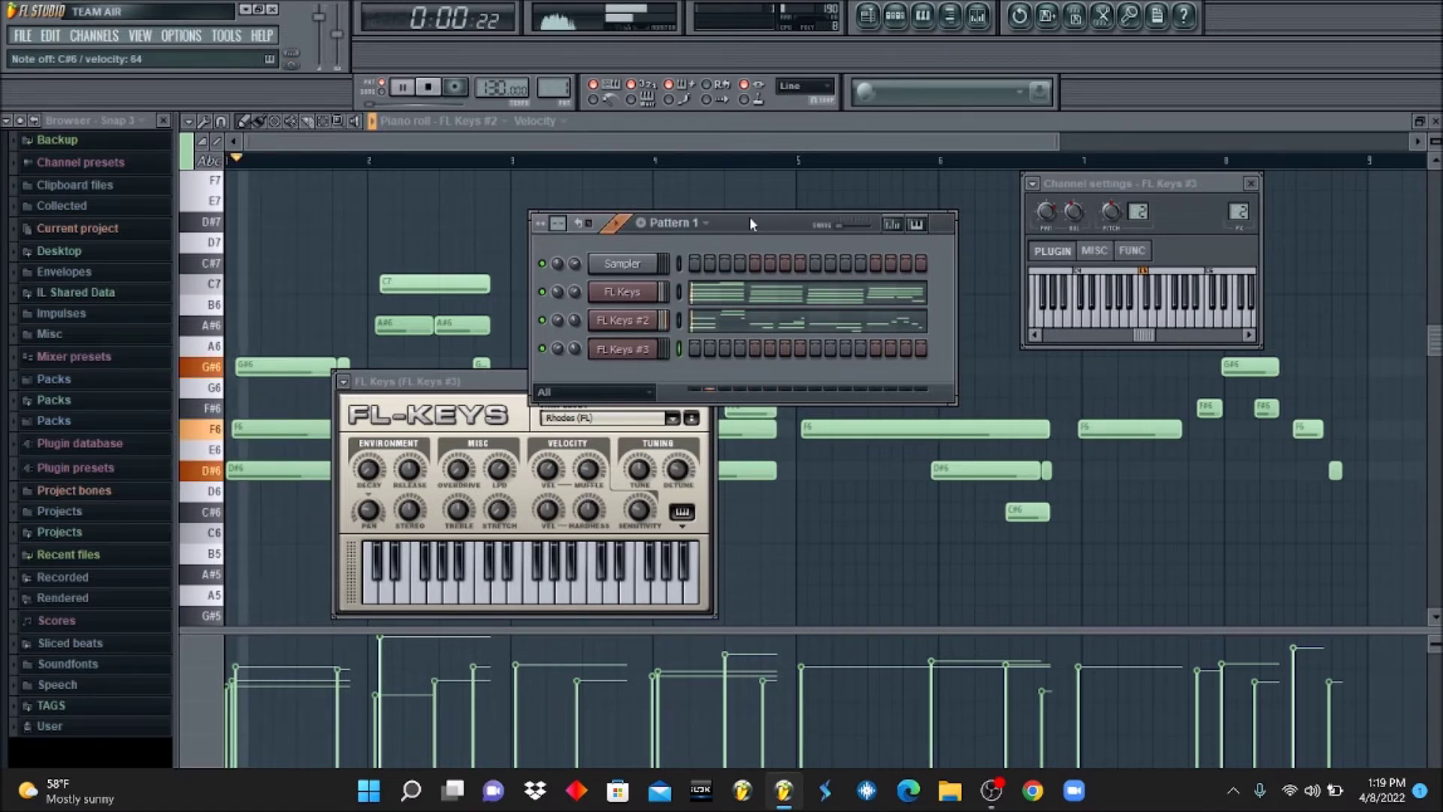
key("space")
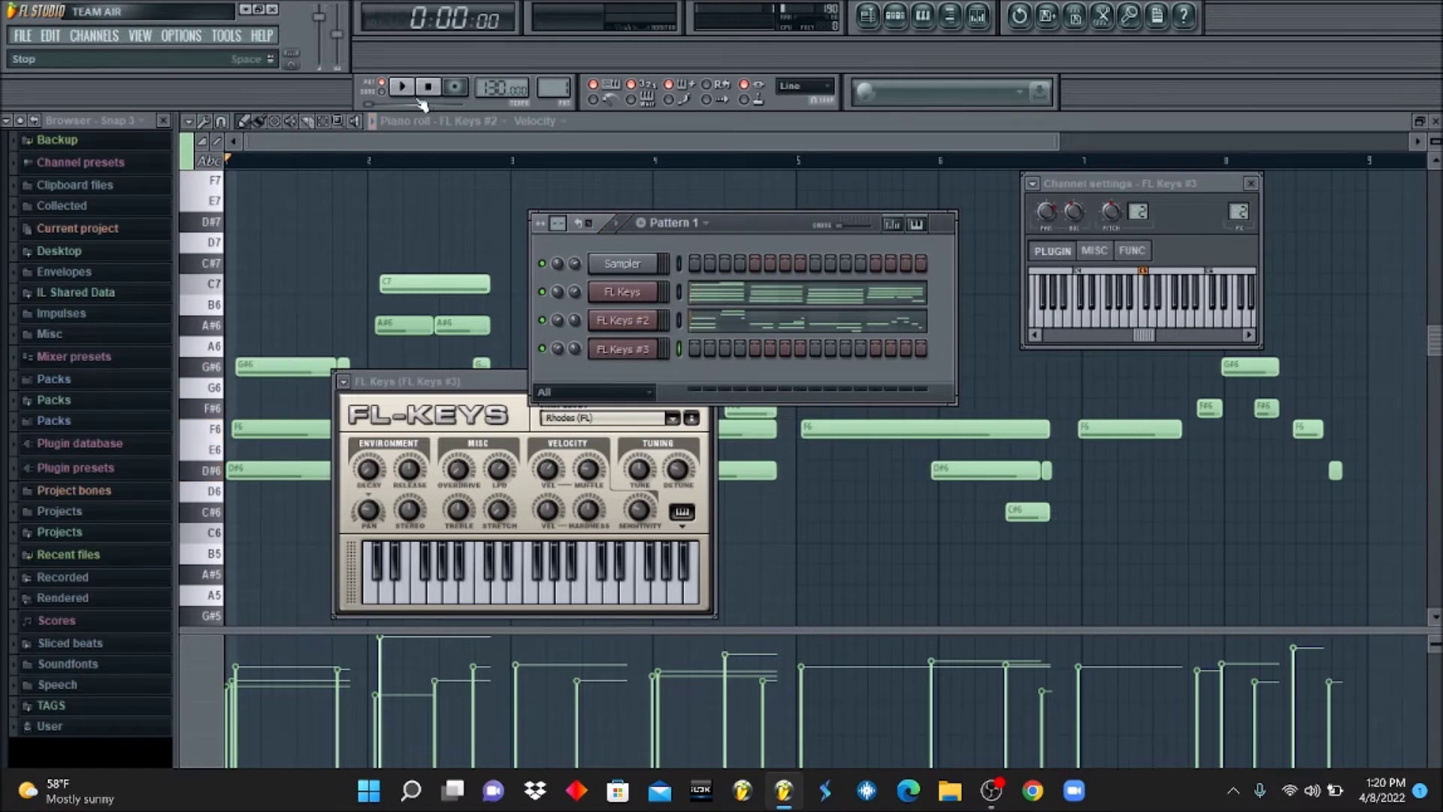
key("space")
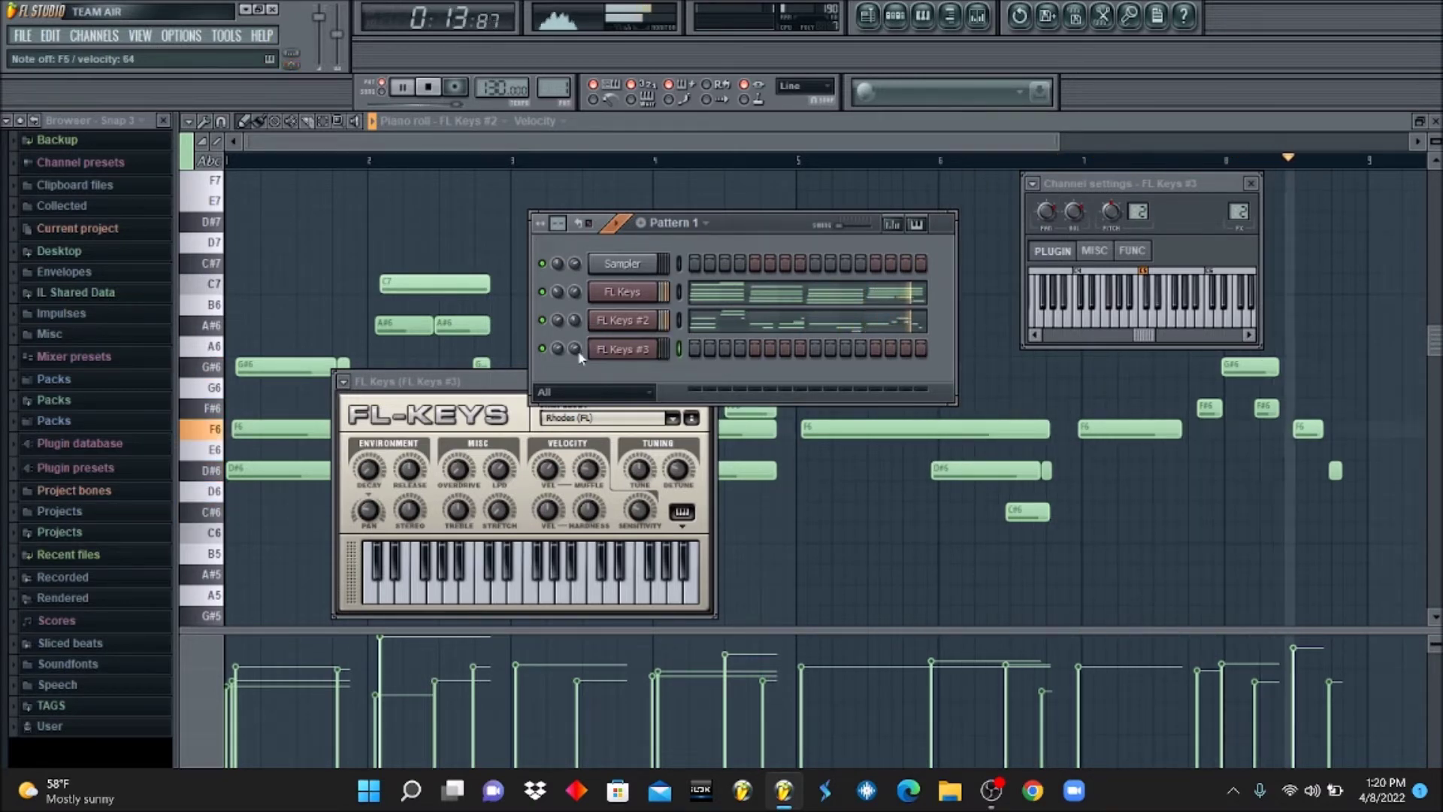
left_click(430, 88)
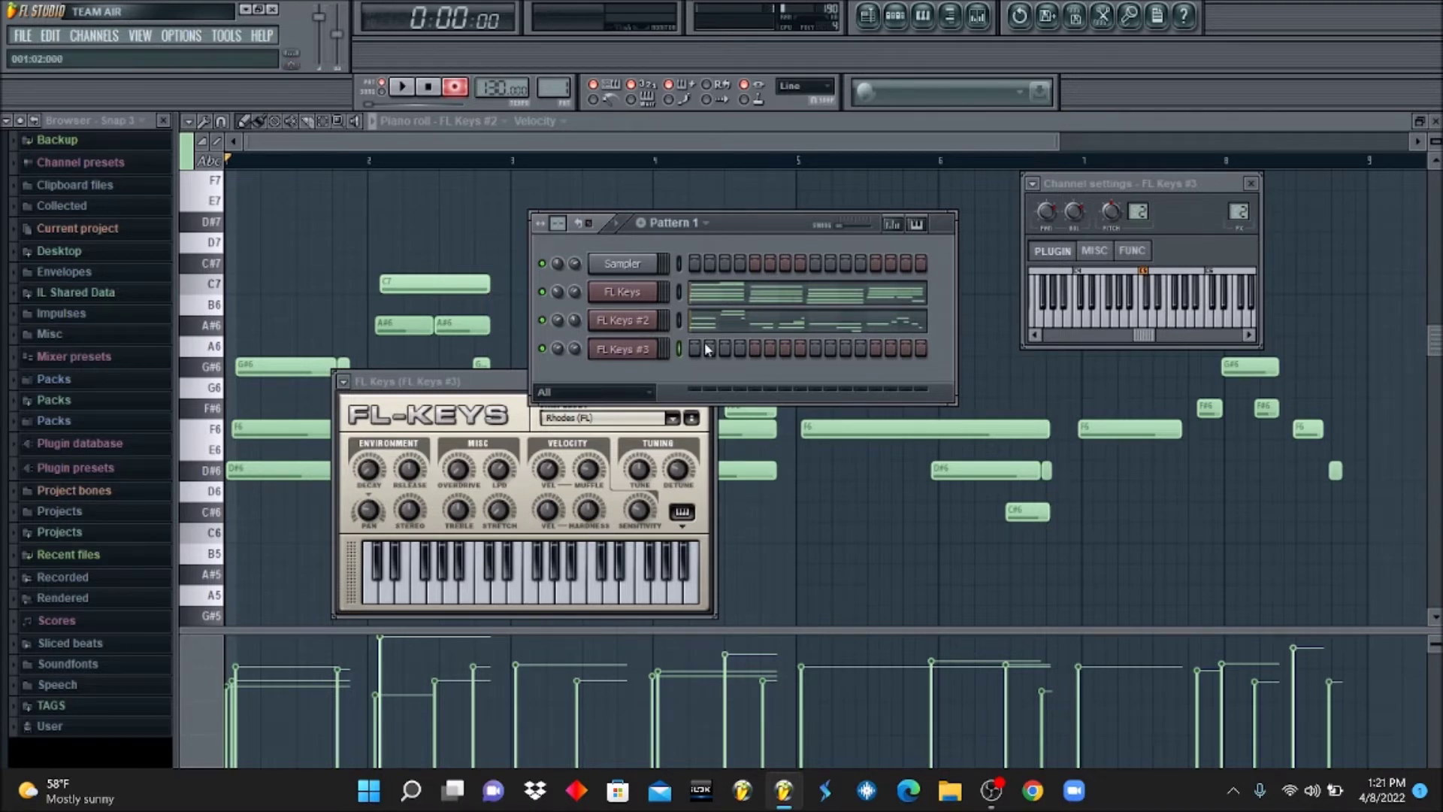
Open the empty piano roll of FL Keys #3 and rehearse the chord C#5, F5, G#5 and C6
right_click(640, 349)
left_click(680, 350)
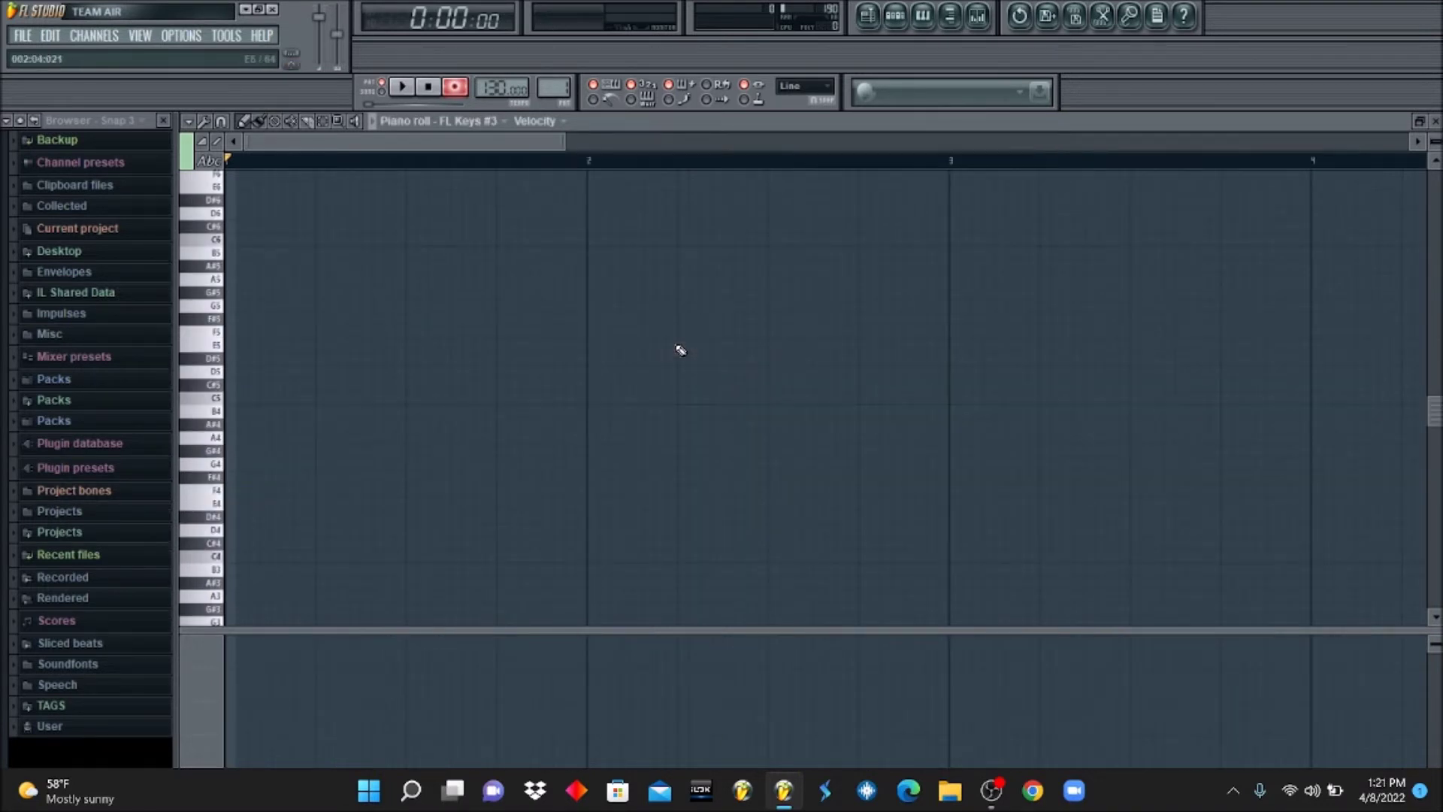
key("s")
key("v")
key("h")
key("q")
key("s")
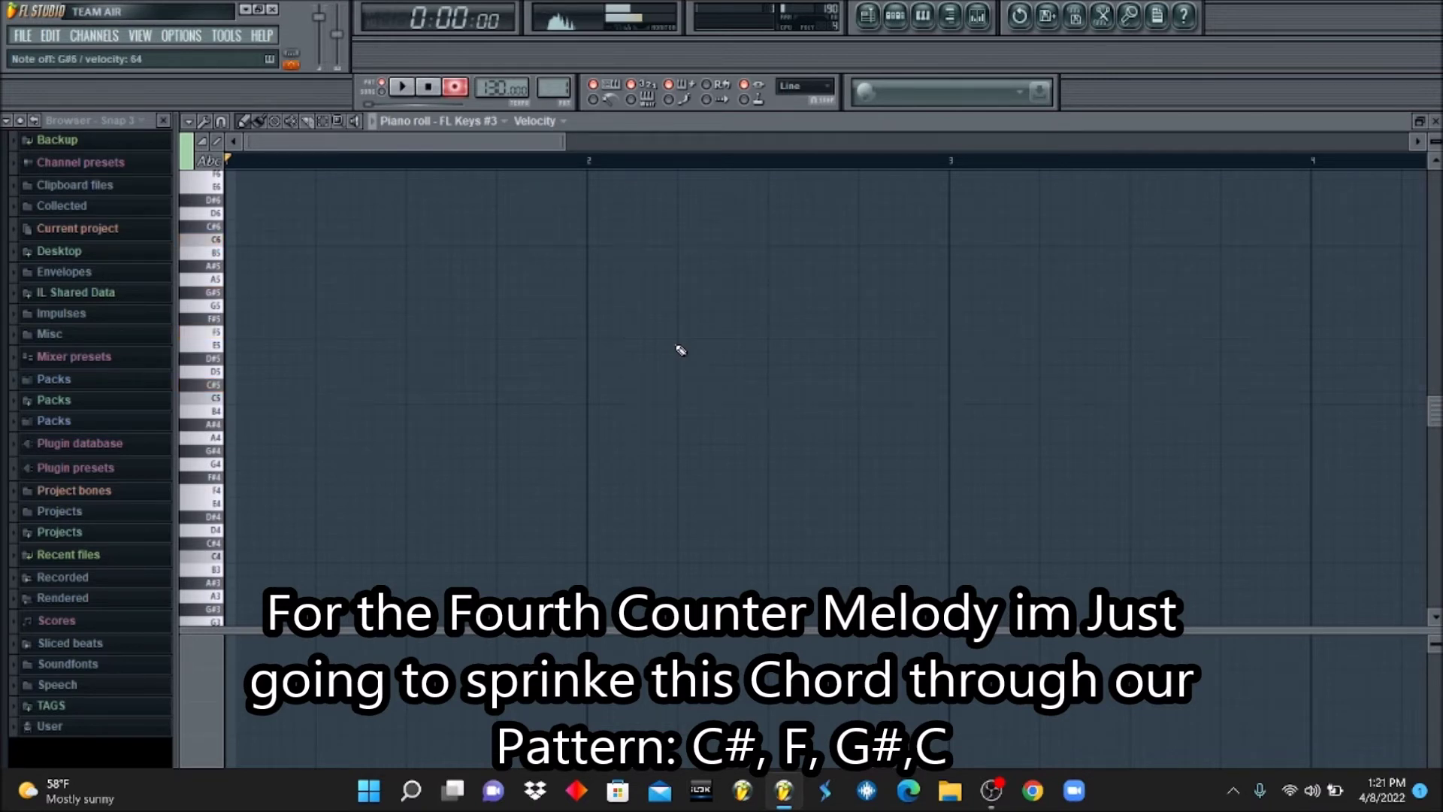
Record the FL Keys #3 part, with C#5, F5, G#5 and C6 in bar 1, G#5 at bar 3 and F5 near bar 4
key("space")
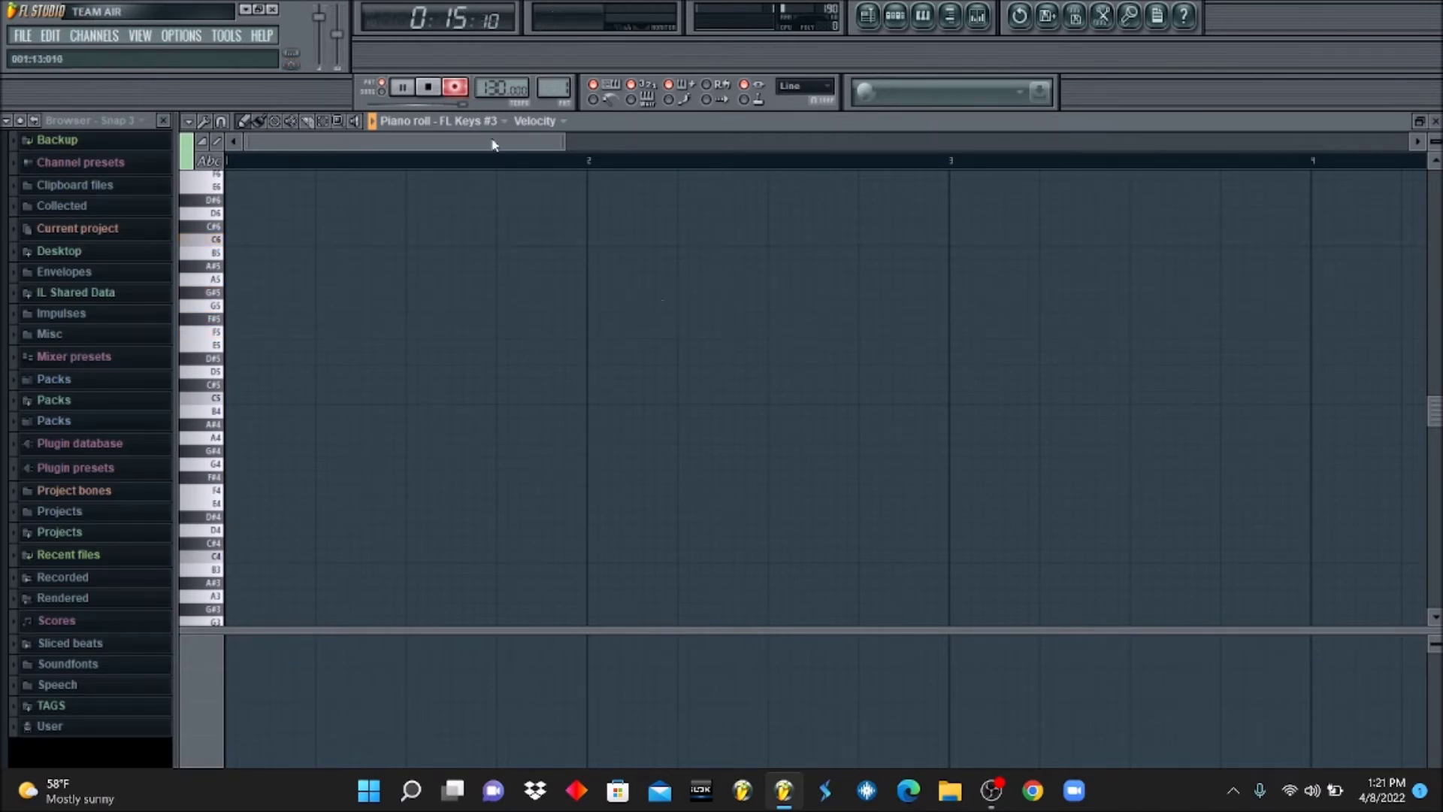
key("space")
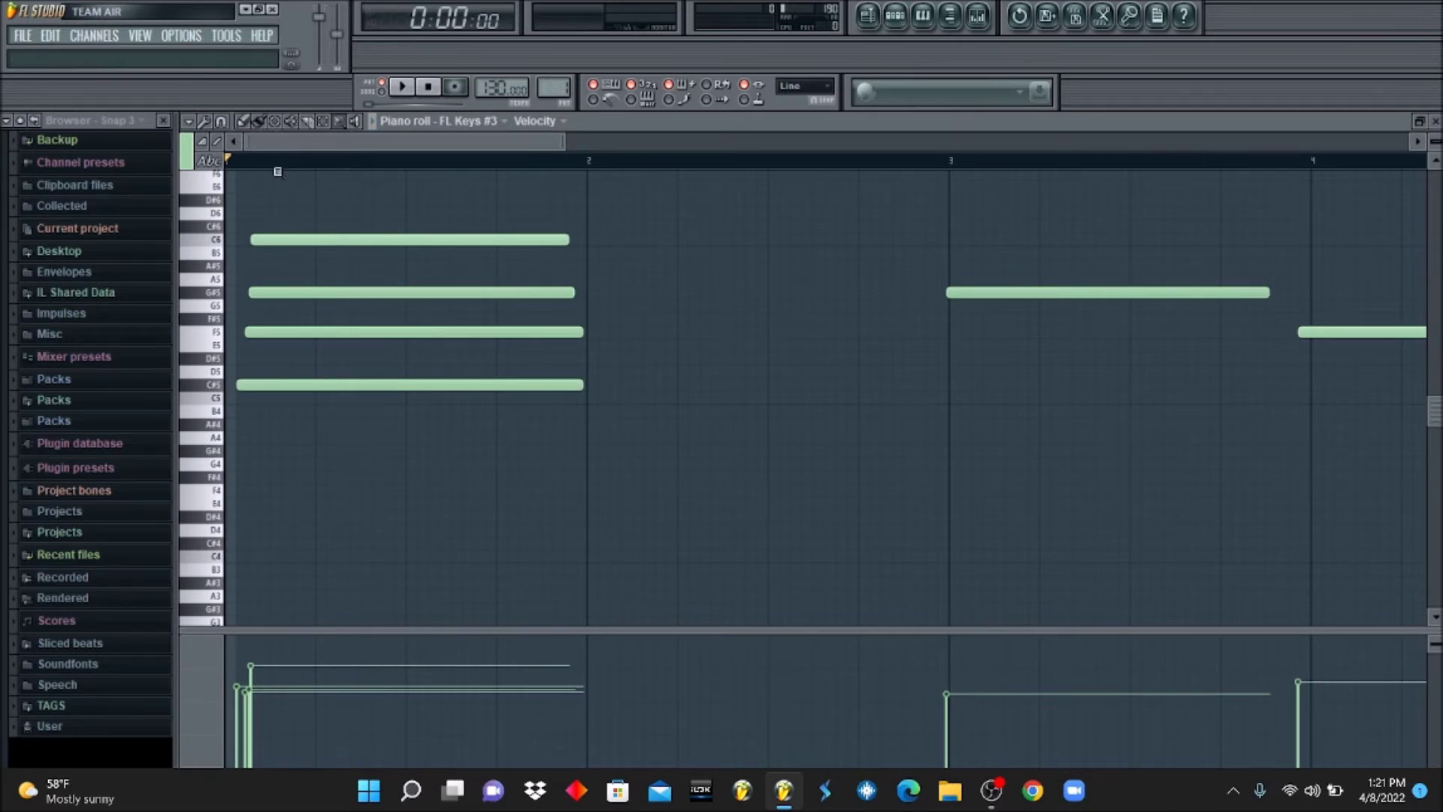
Play back the pattern and nudge the short F5 note in bar 6 of FL Keys #3 slightly later
key("4")
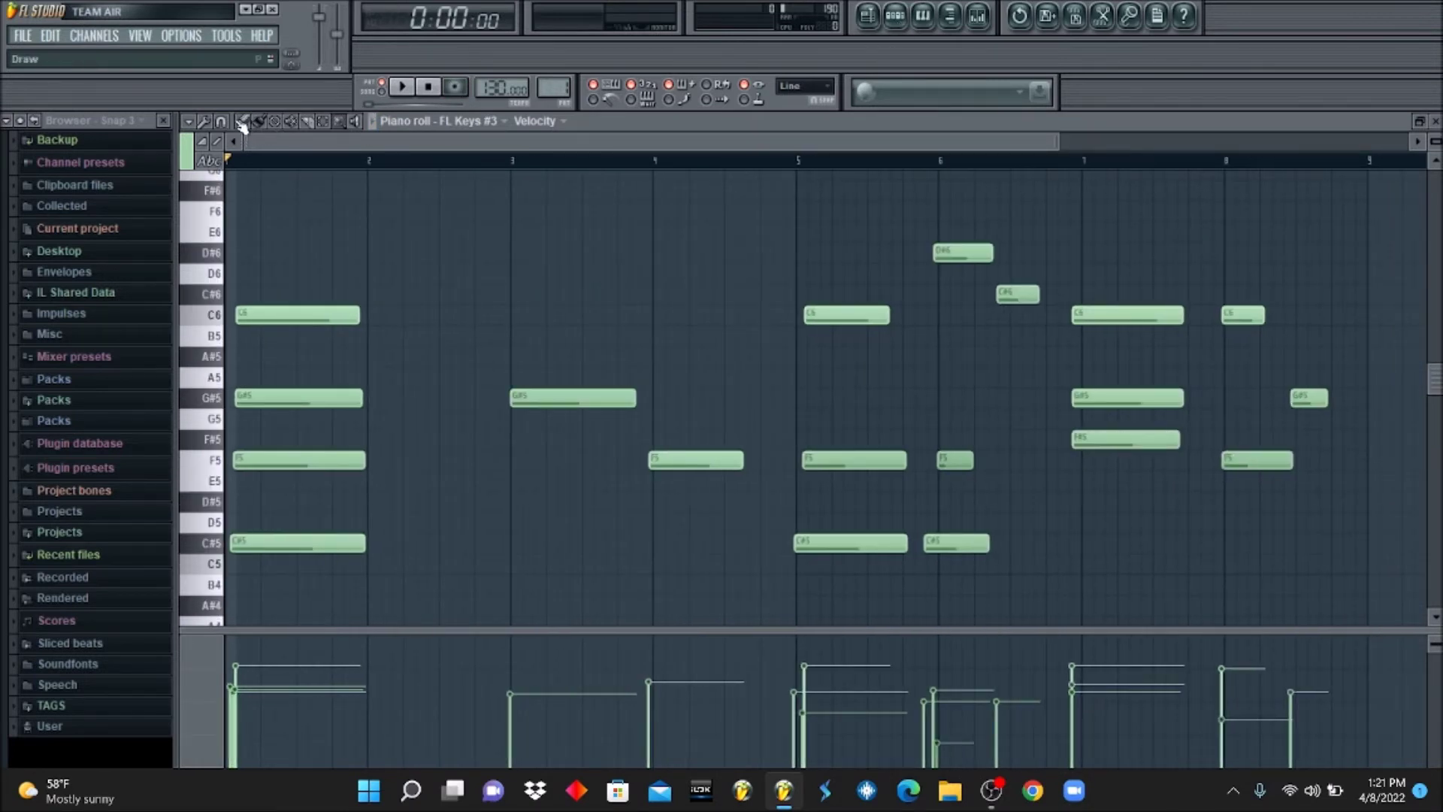
left_click(906, 23)
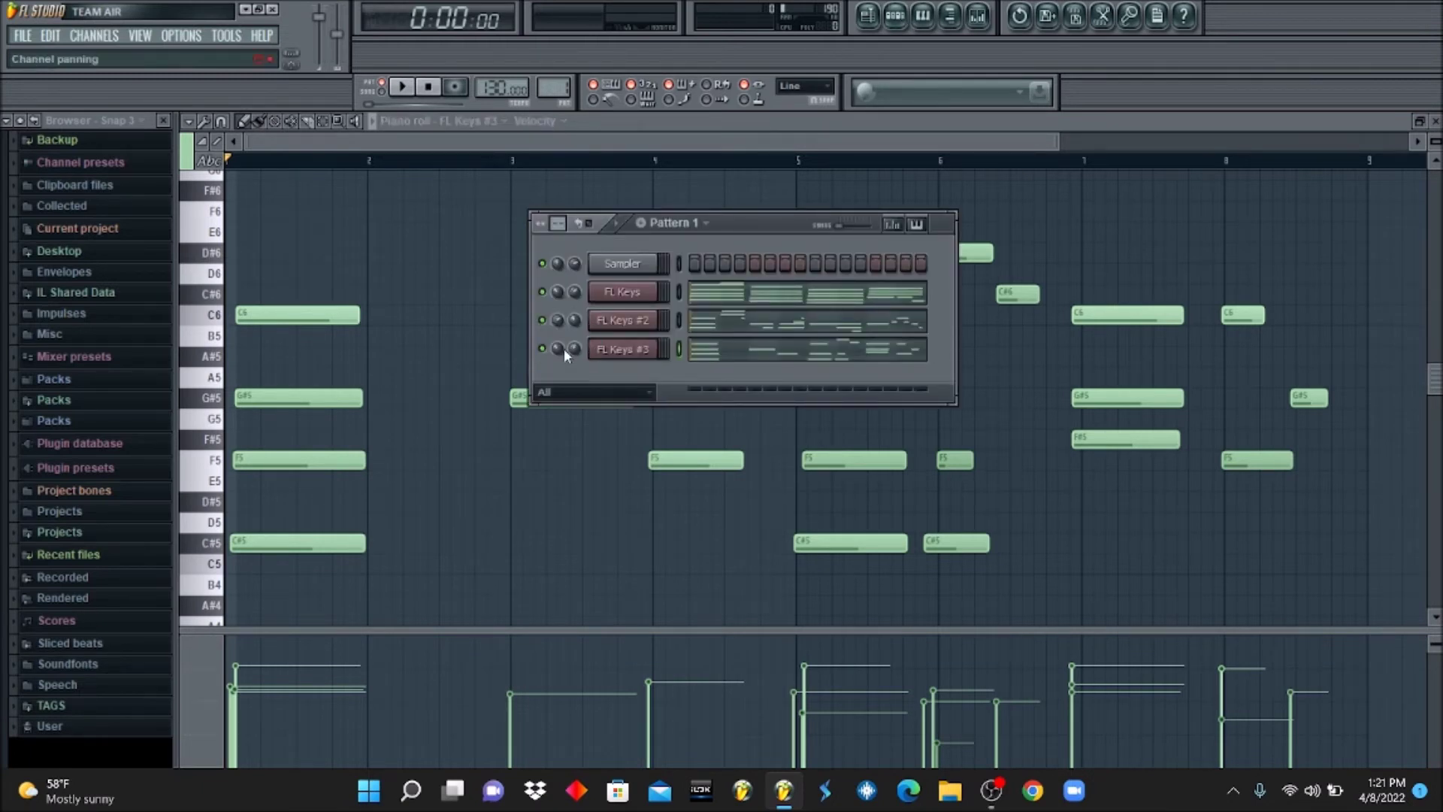
key("space")
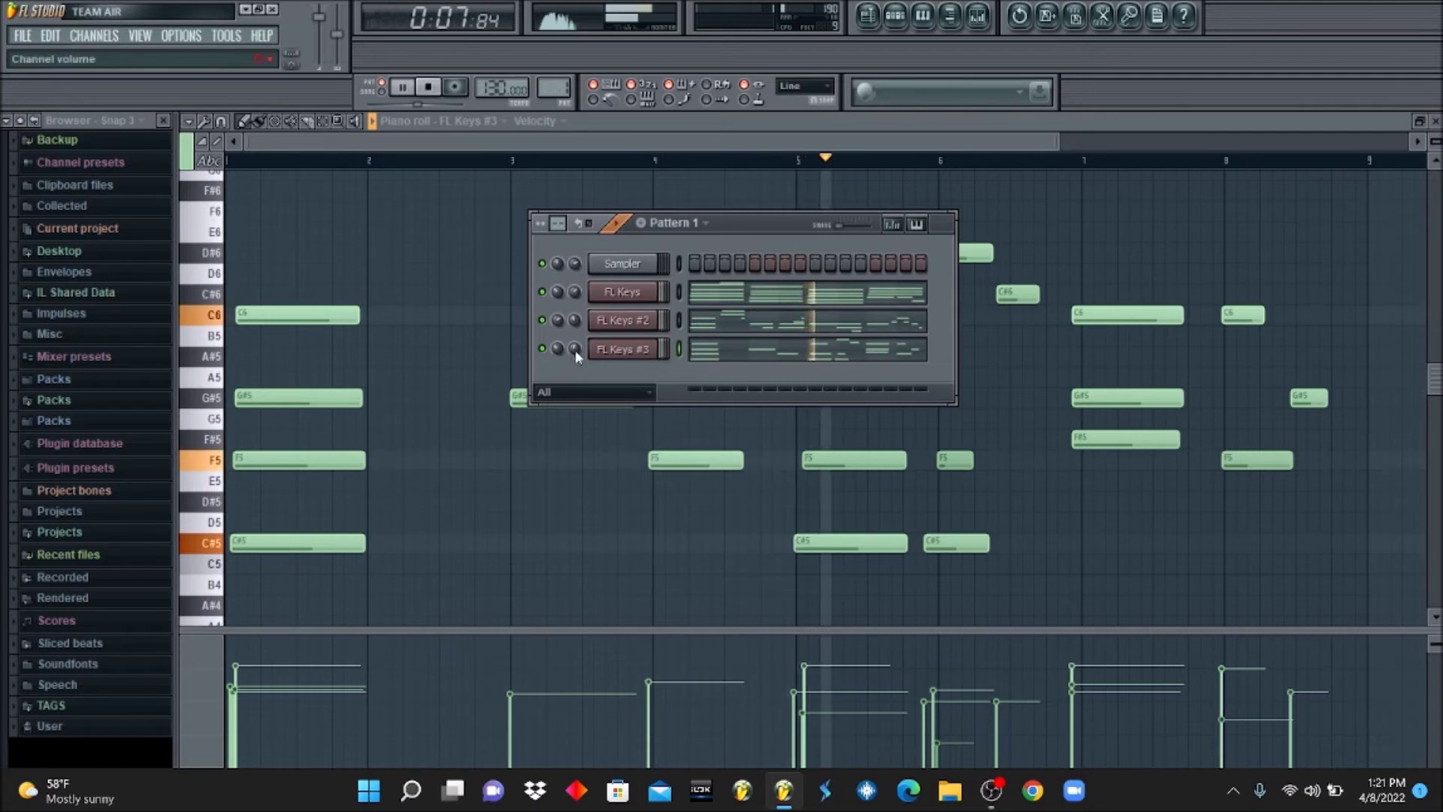
key("F6")
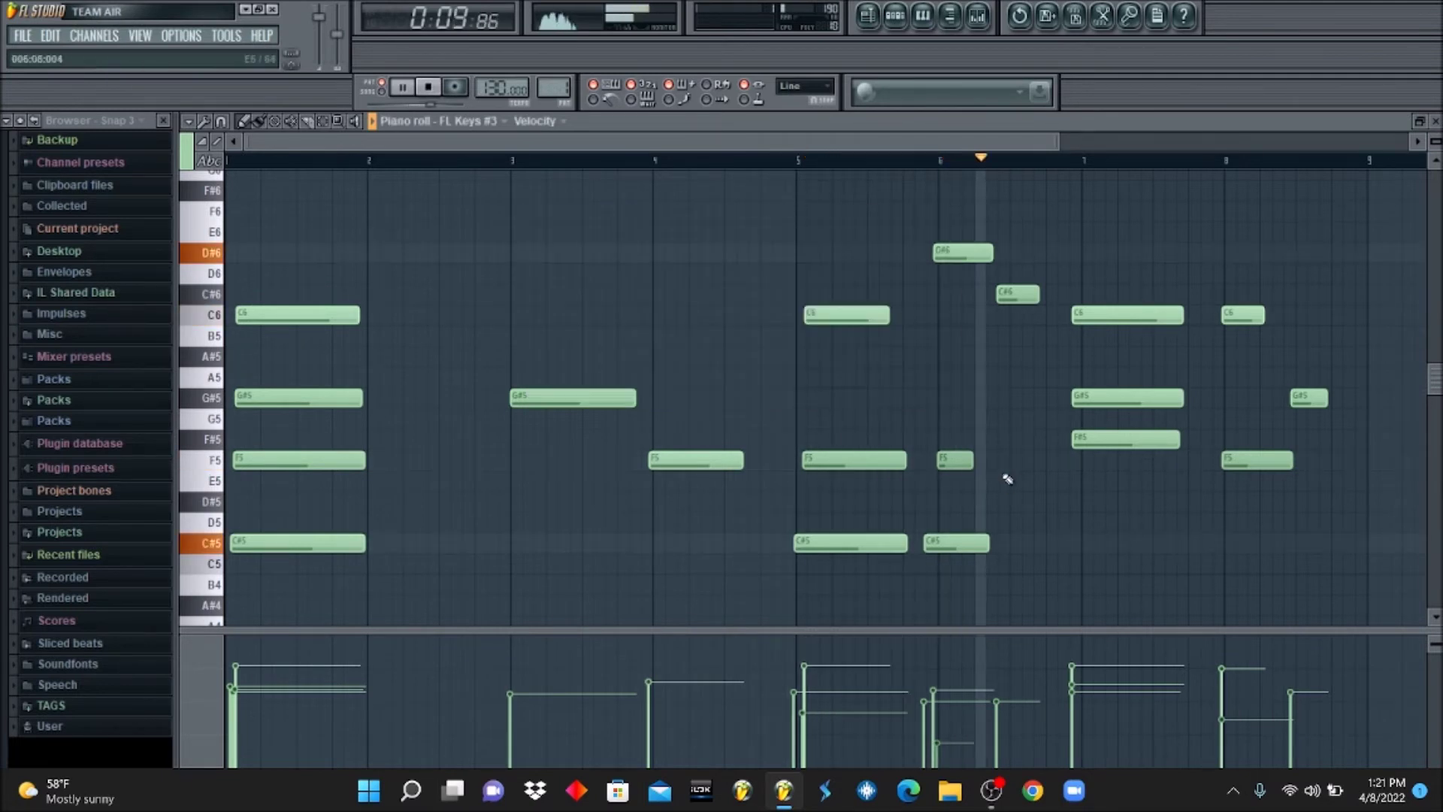
left_click_drag(953, 461, 963, 461)
key("space")
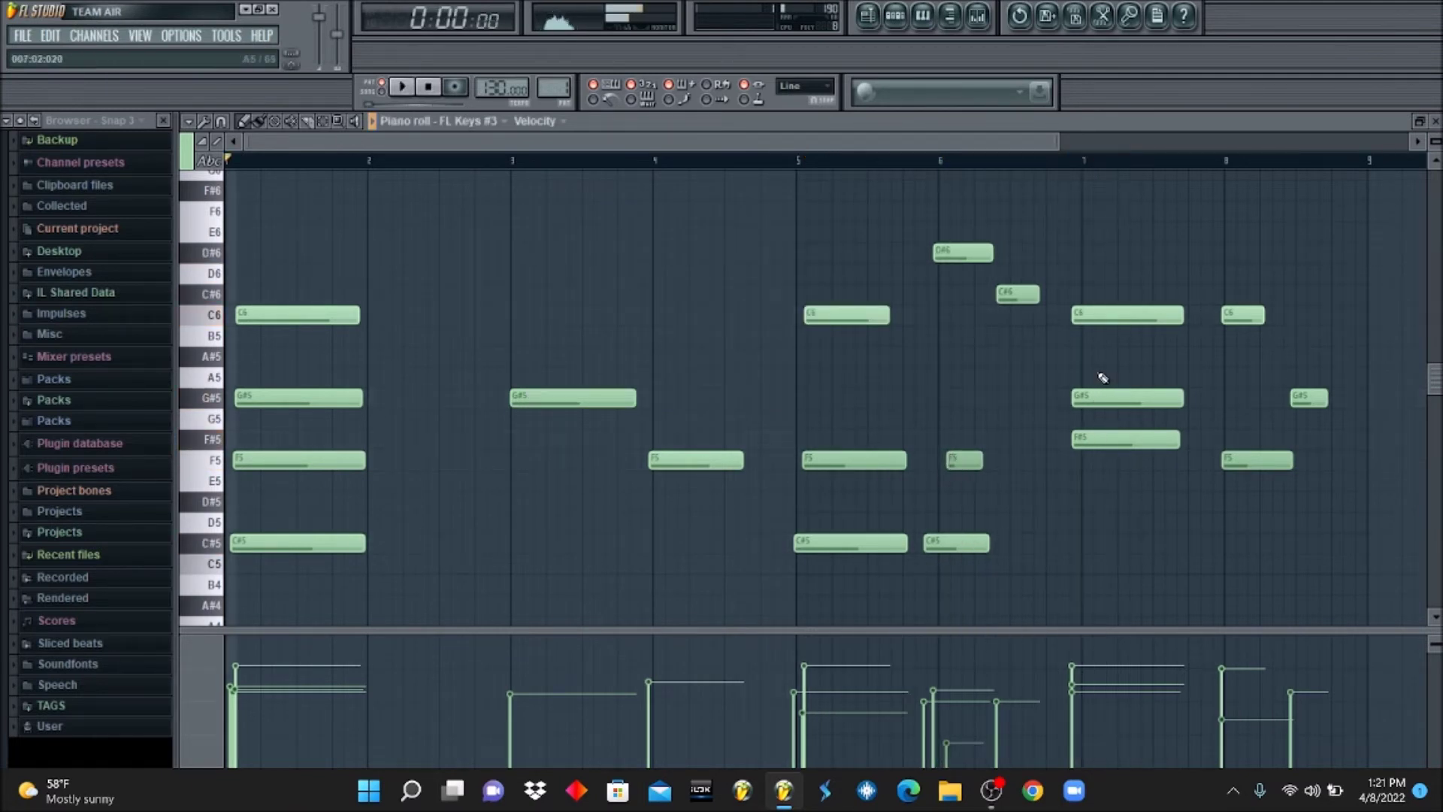
Shift the C6, G#5 and F#5 chord notes slightly later so they start just after bar 7 begins
key("space")
left_click_drag(1114, 316, 1131, 319)
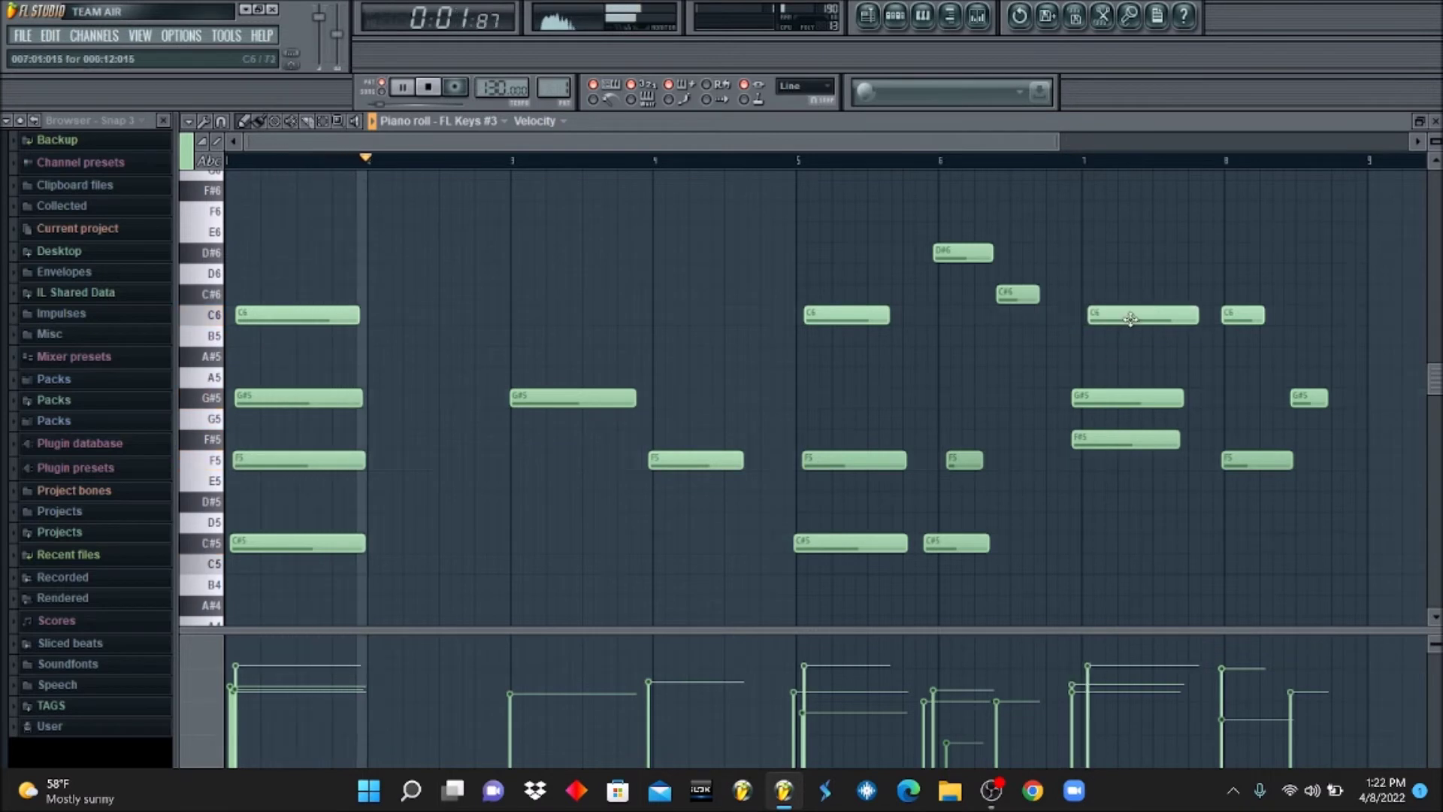
left_click_drag(1128, 398, 1125, 444)
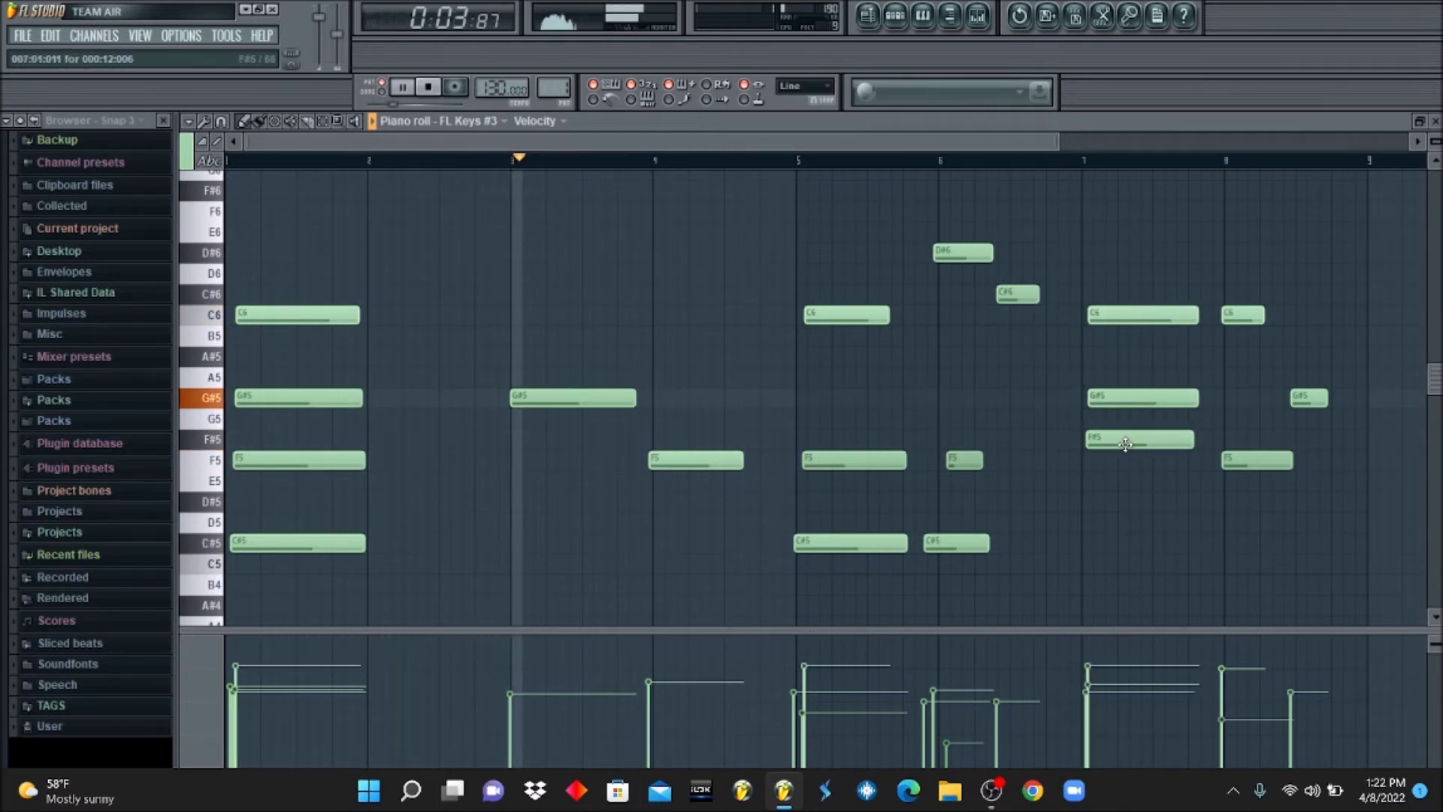
Shift the C#6, D#6 and C#5 notes around bar 6 later, along with the C#5 at the start of bar 5
left_click_drag(1018, 294, 1037, 295)
left_click_drag(962, 255, 988, 258)
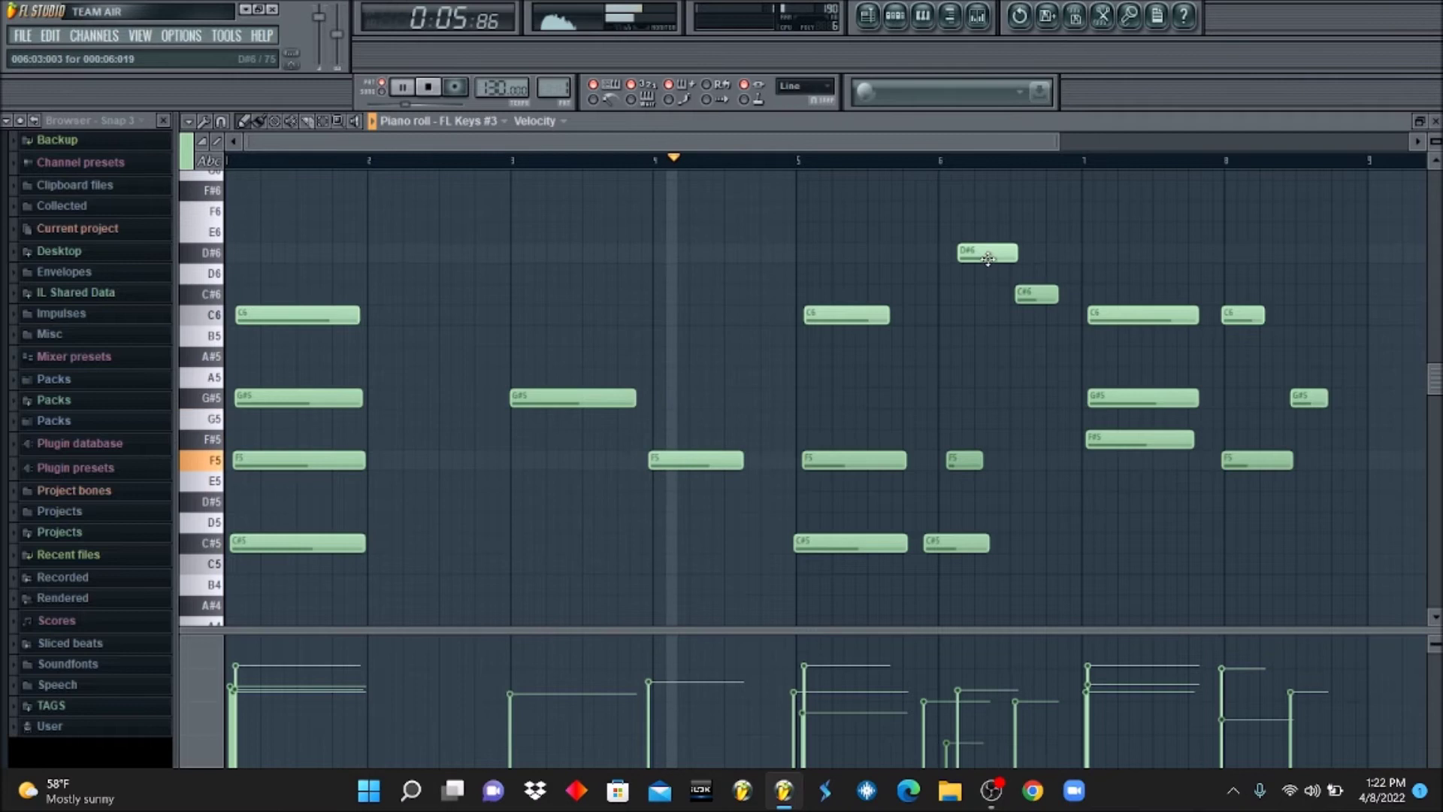
left_click_drag(936, 544, 952, 544)
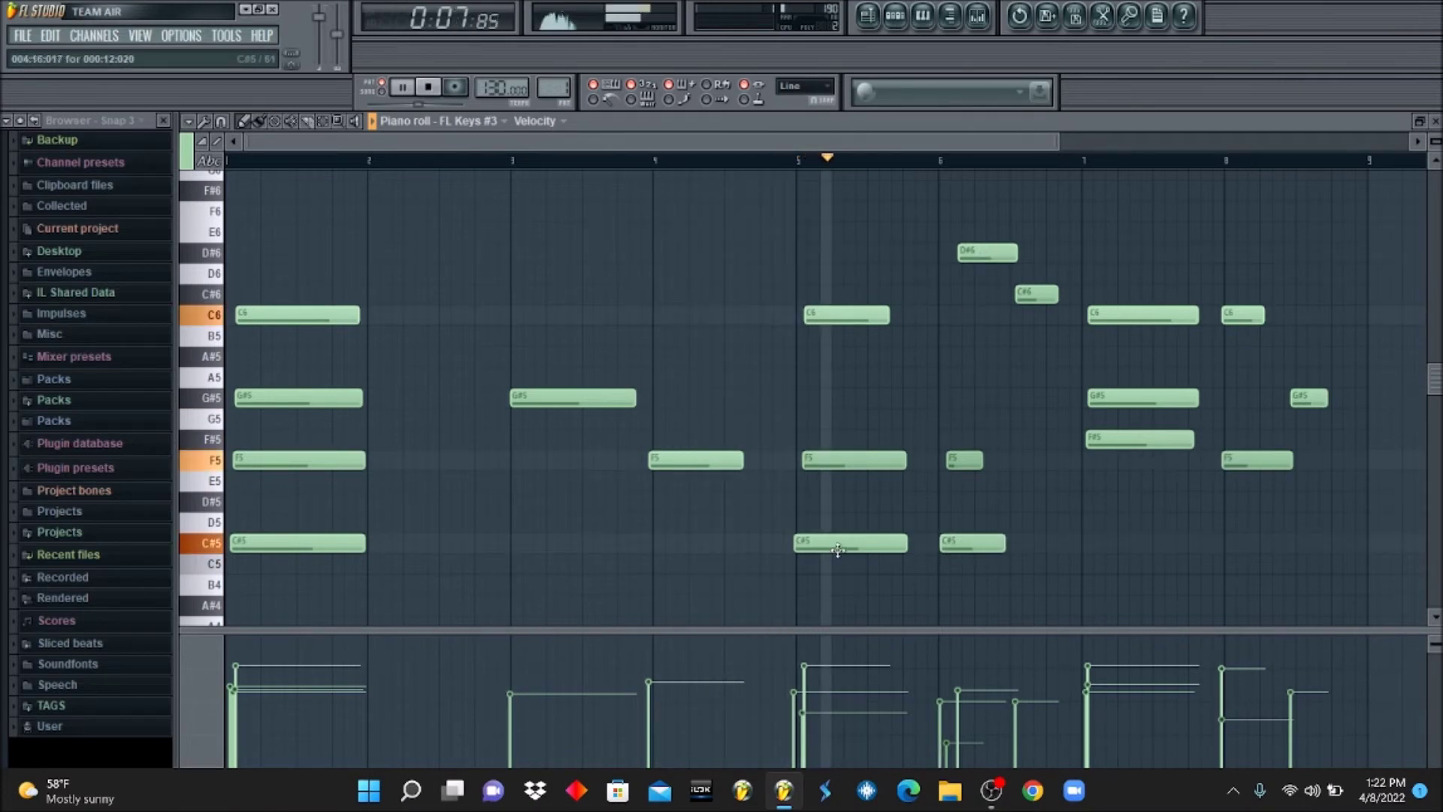
left_click_drag(837, 551, 845, 551)
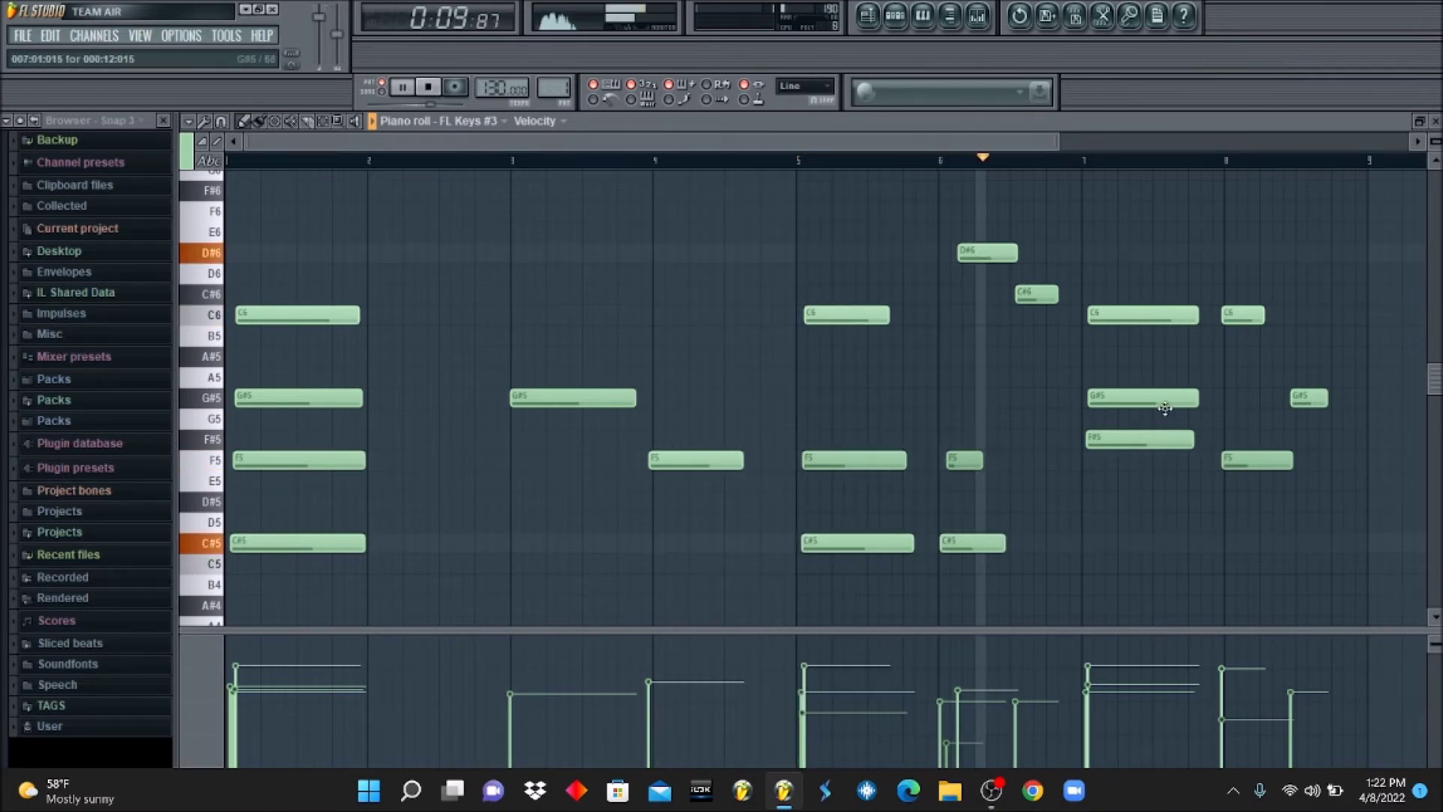
In bar 8, nudge the C6, F5 and G#5 notes slightly later and add a D#5 note slightly longer than the F5
left_click_drag(1244, 314, 1251, 314)
key("space")
left_click_drag(1249, 459, 1228, 496)
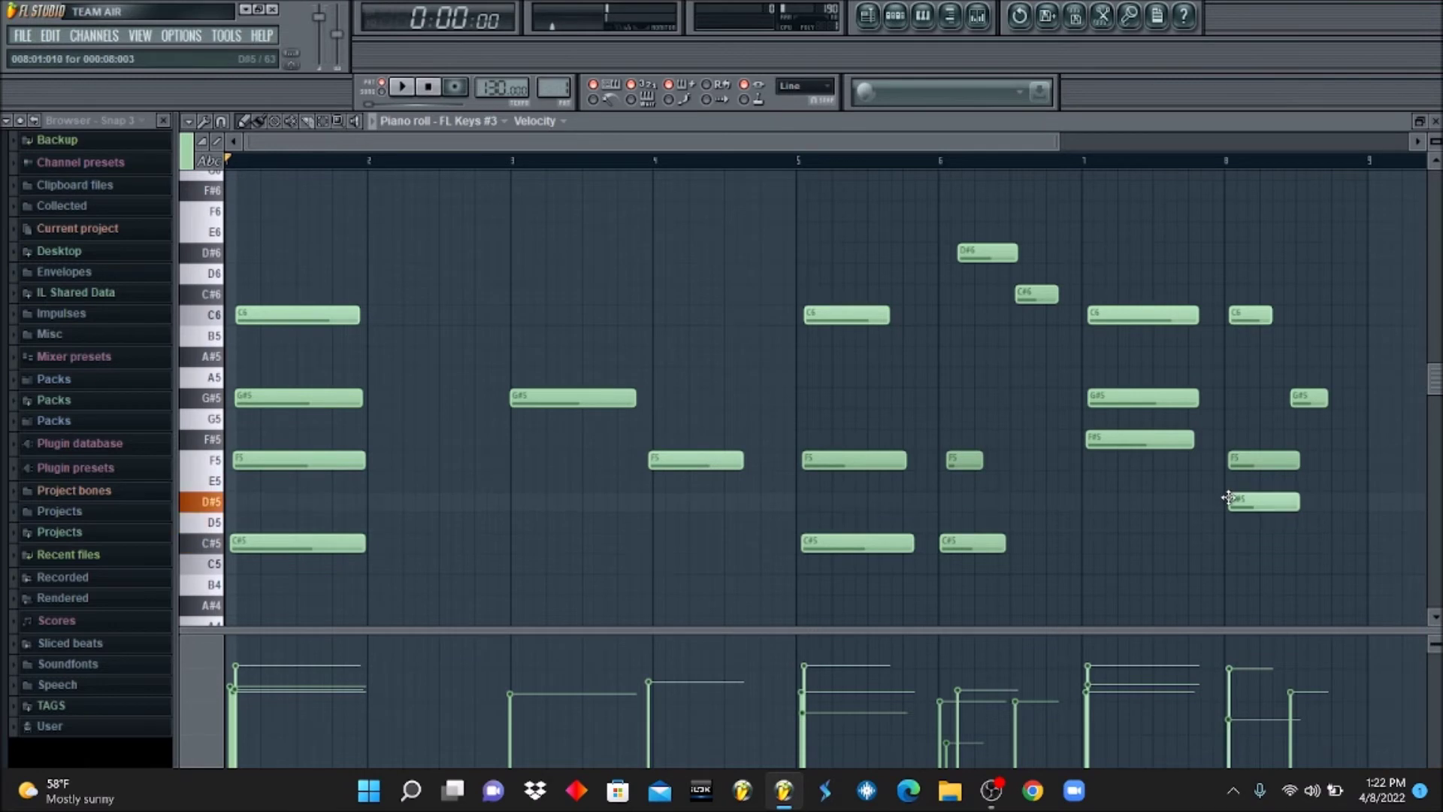
key("space")
left_click(1085, 160)
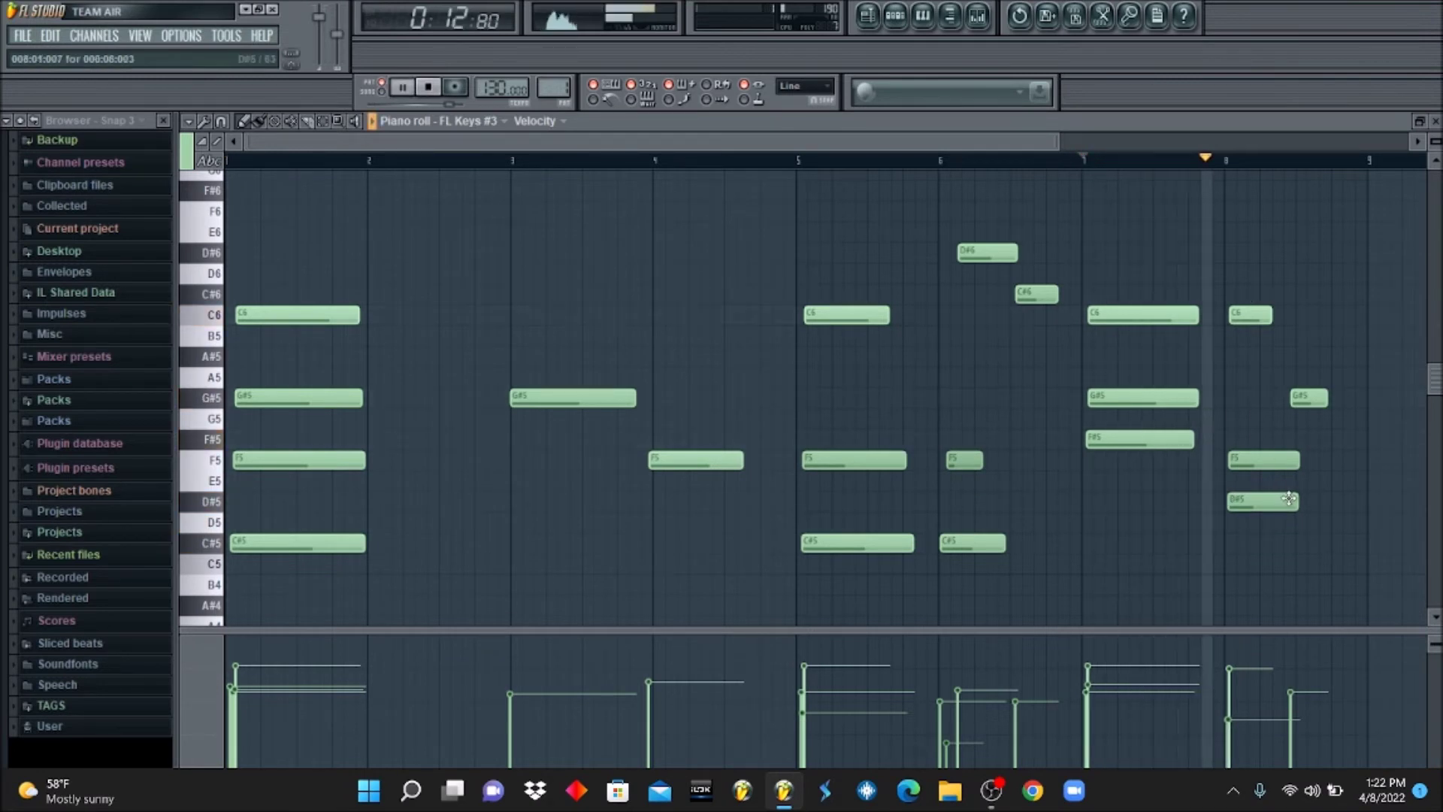
left_click_drag(1295, 501, 1305, 500)
left_click_drag(1314, 406, 1321, 406)
In the FL Keys #2 part, move the short D#6 note slightly later to start just past the middle of bar 3
key("F6")
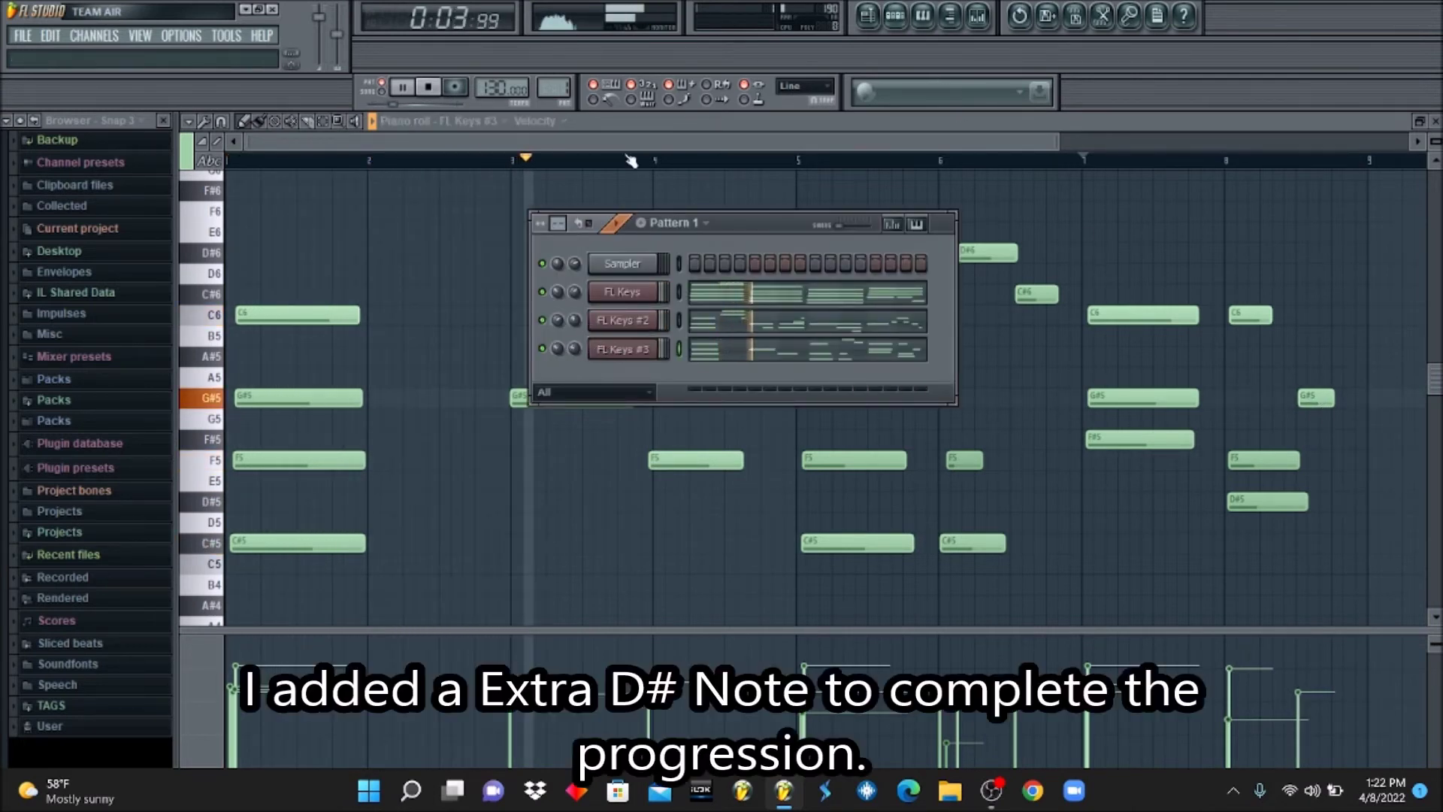
left_click(750, 323)
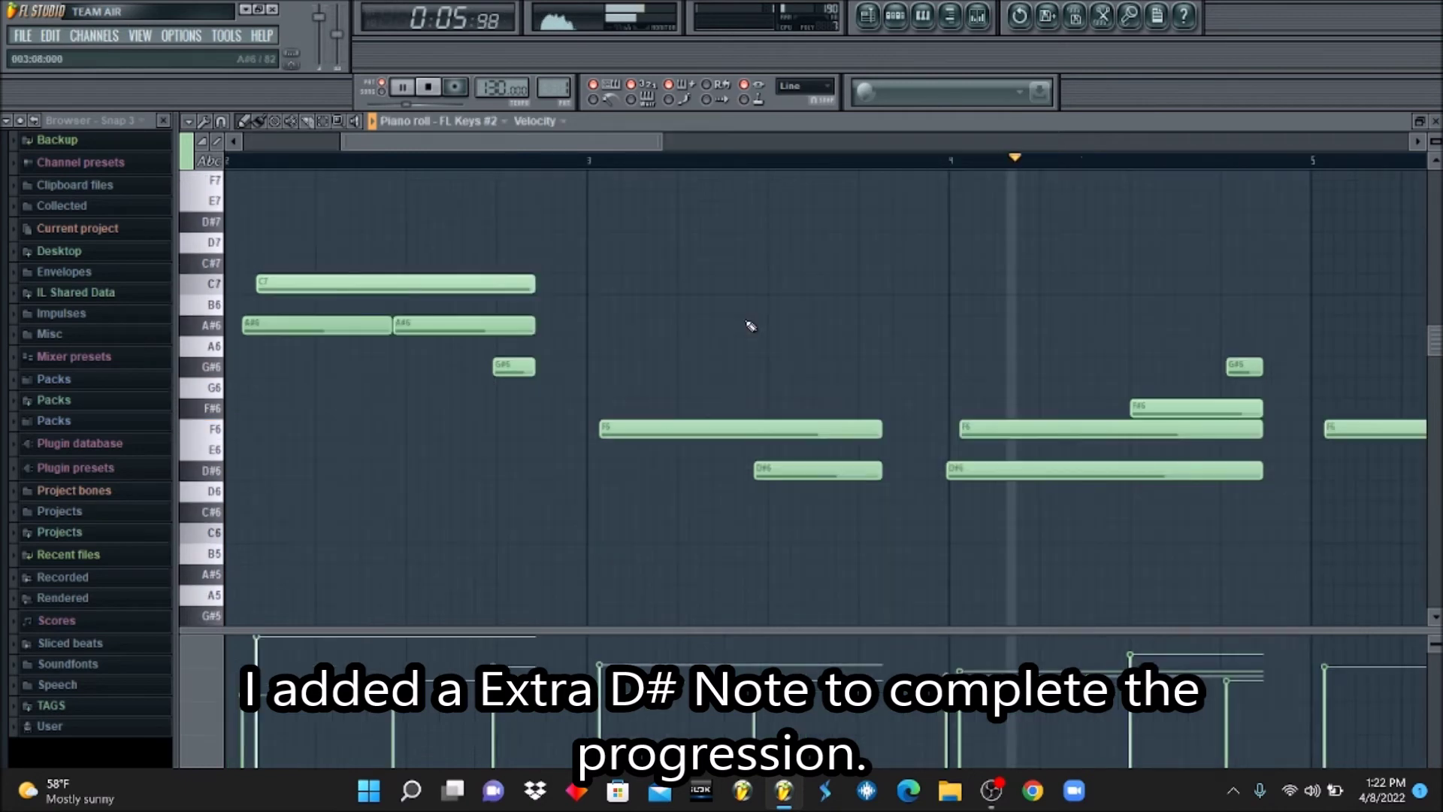
key("space")
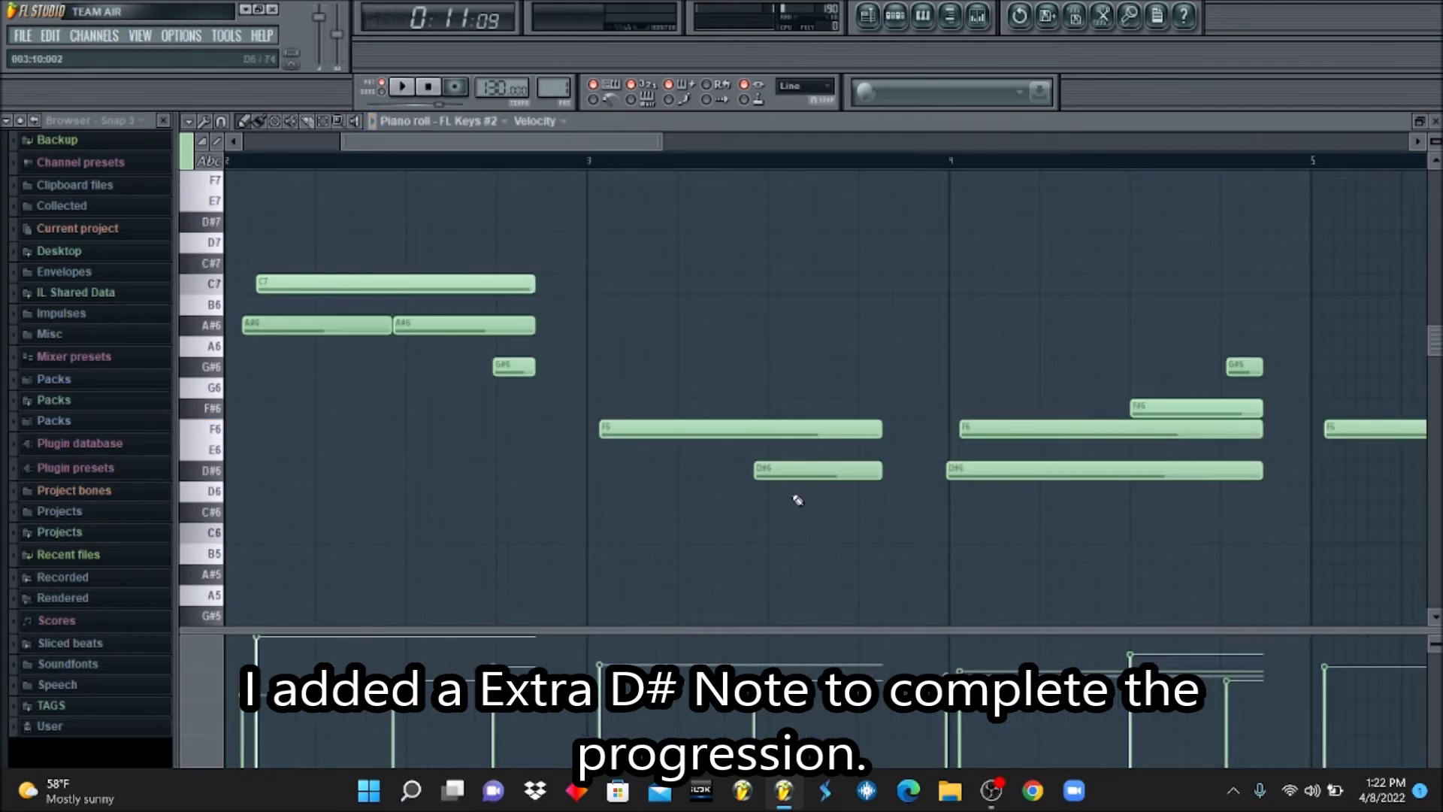
left_click(788, 474)
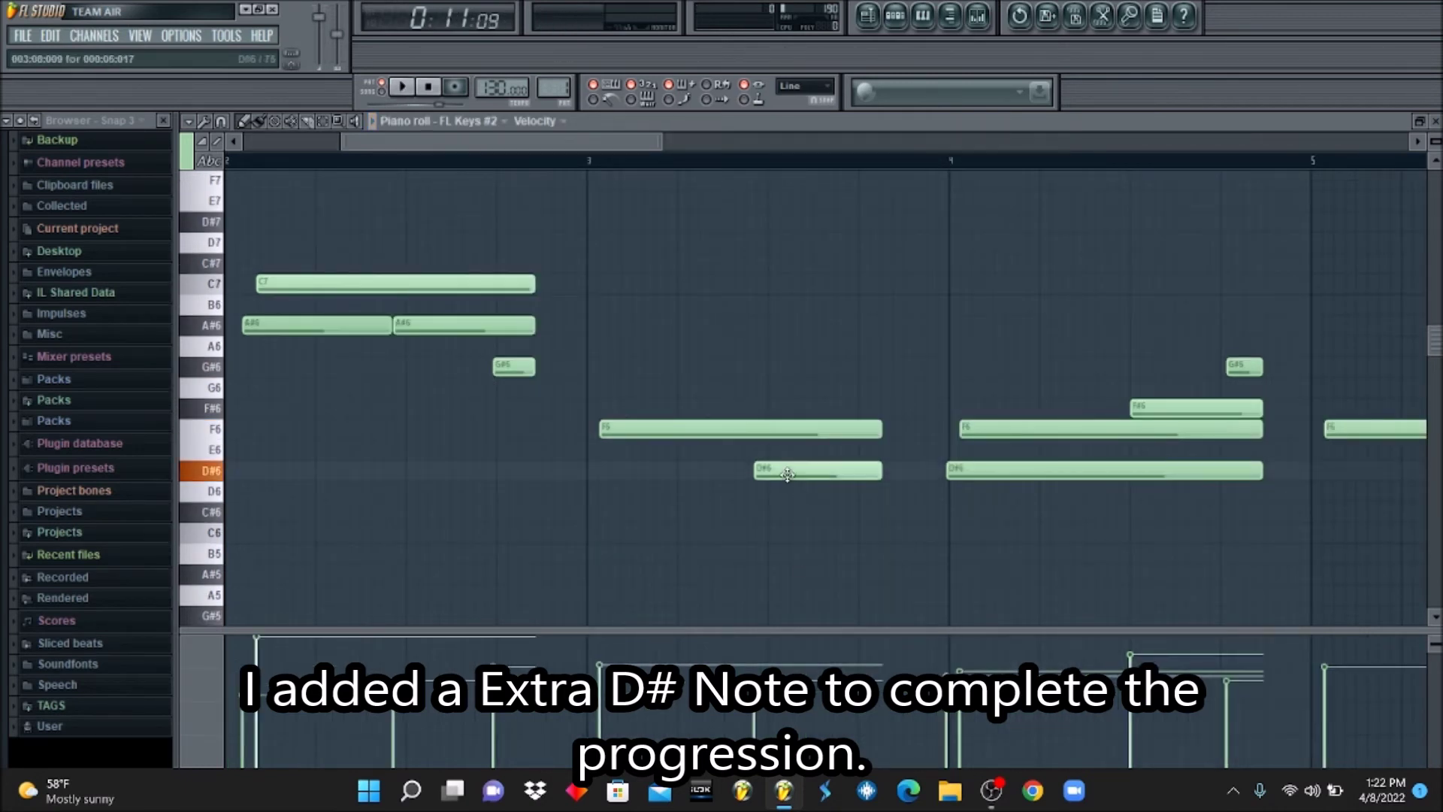
left_click_drag(809, 490, 806, 490)
Add an Xpand!2 instrument channel to Pattern 1
left_click(905, 25)
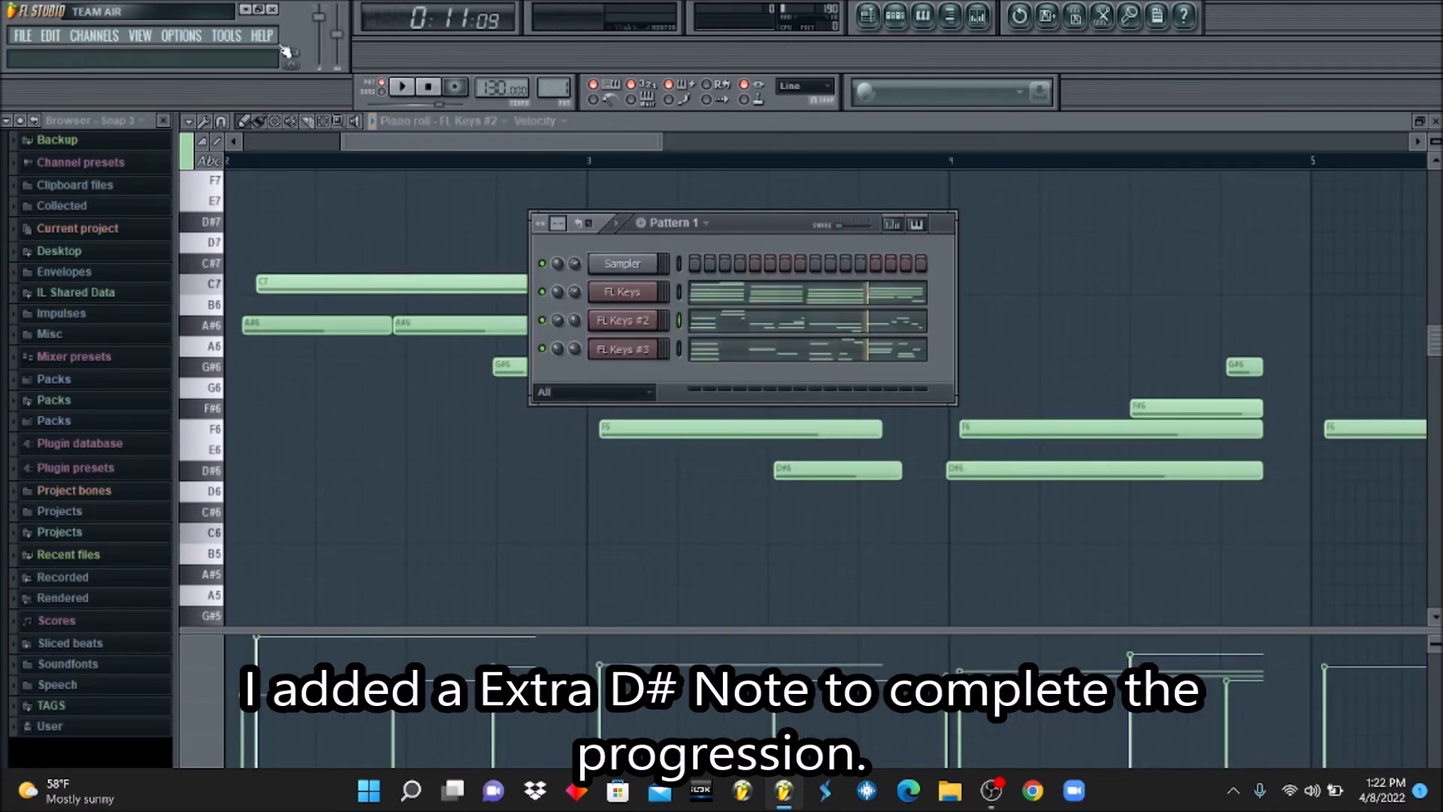
left_click(115, 44)
mouse_move(150, 54)
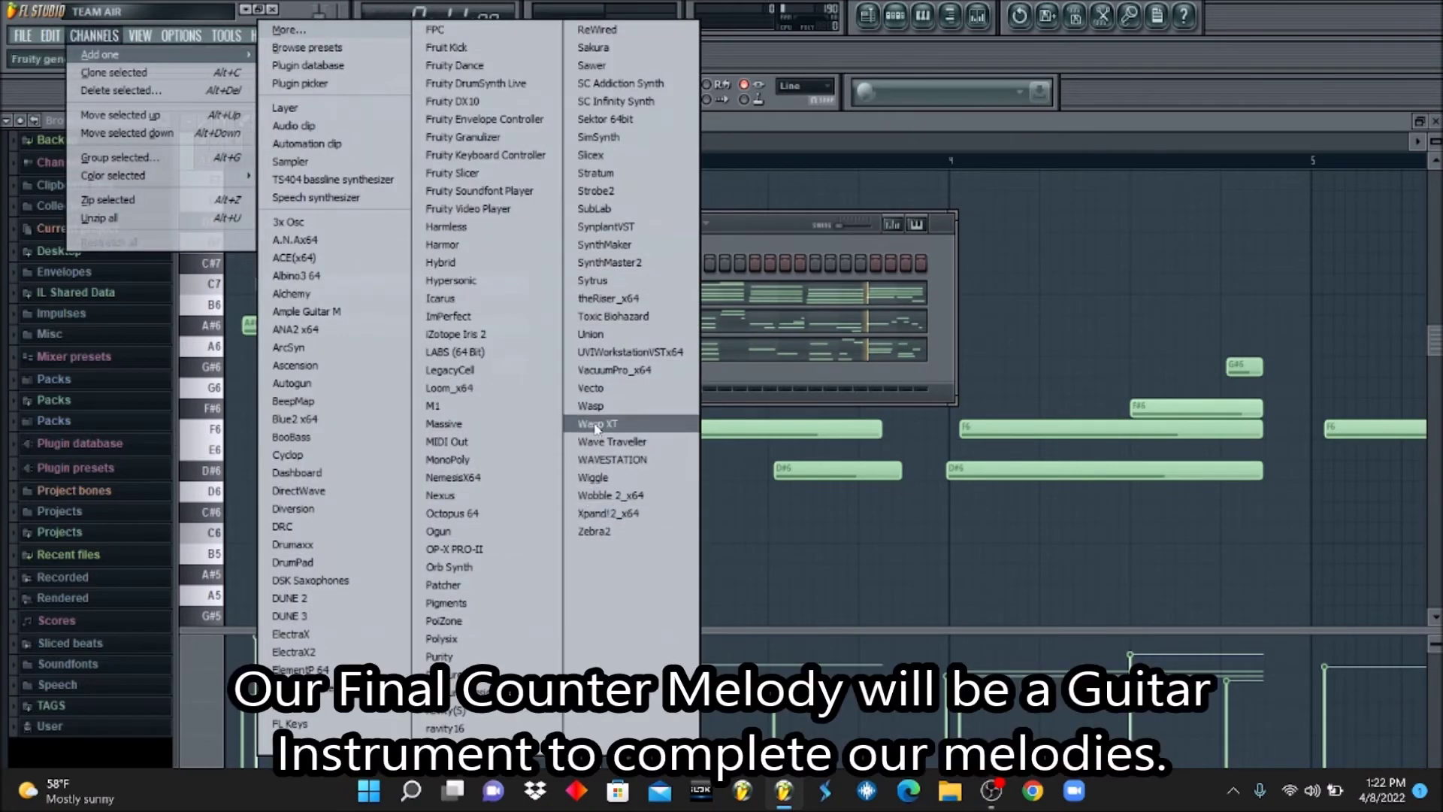
left_click(581, 513)
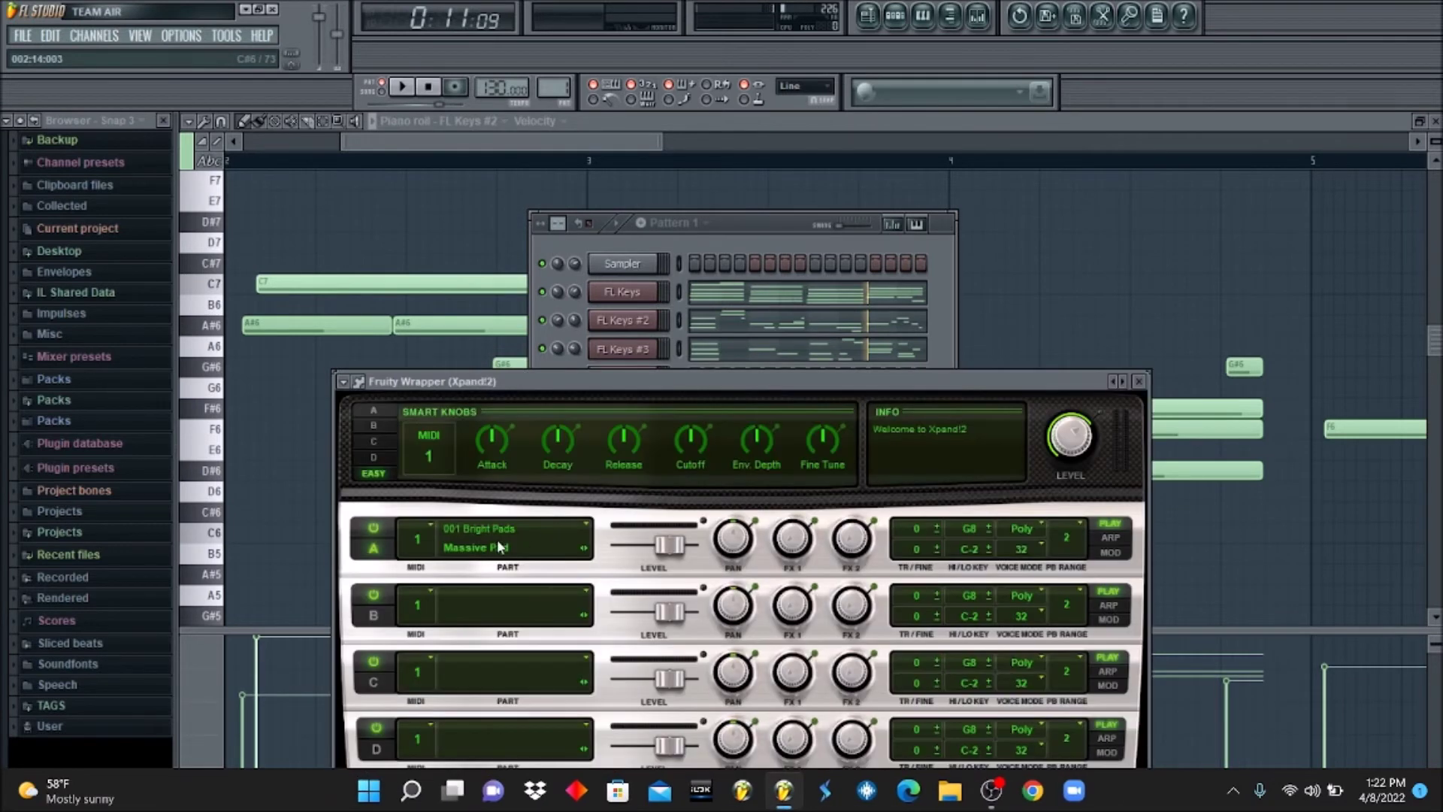
Load the Dirty Guitar preset from the 019 Guitars category into part A of Xpand!2
left_click(500, 544)
mouse_move(473, 684)
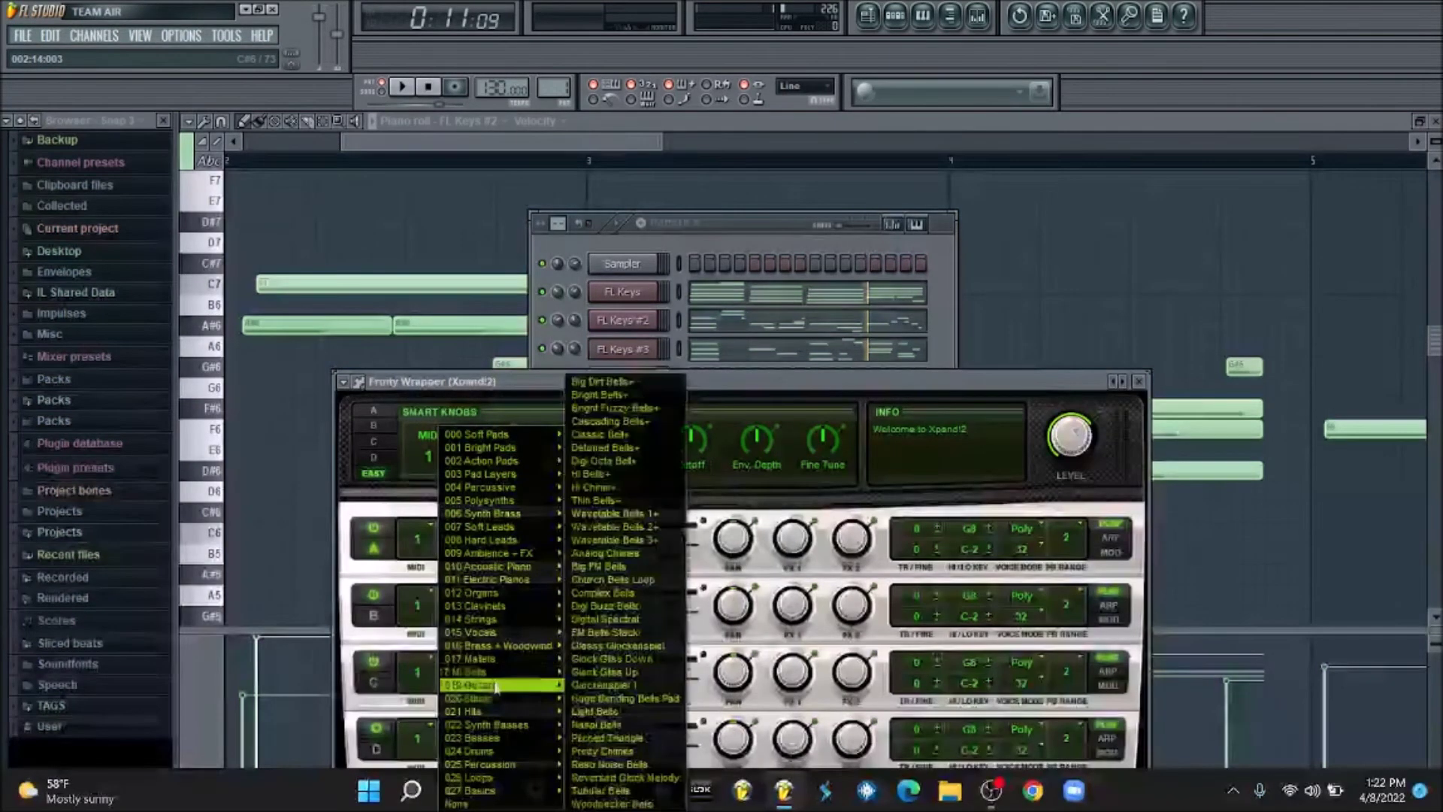
mouse_move(556, 684)
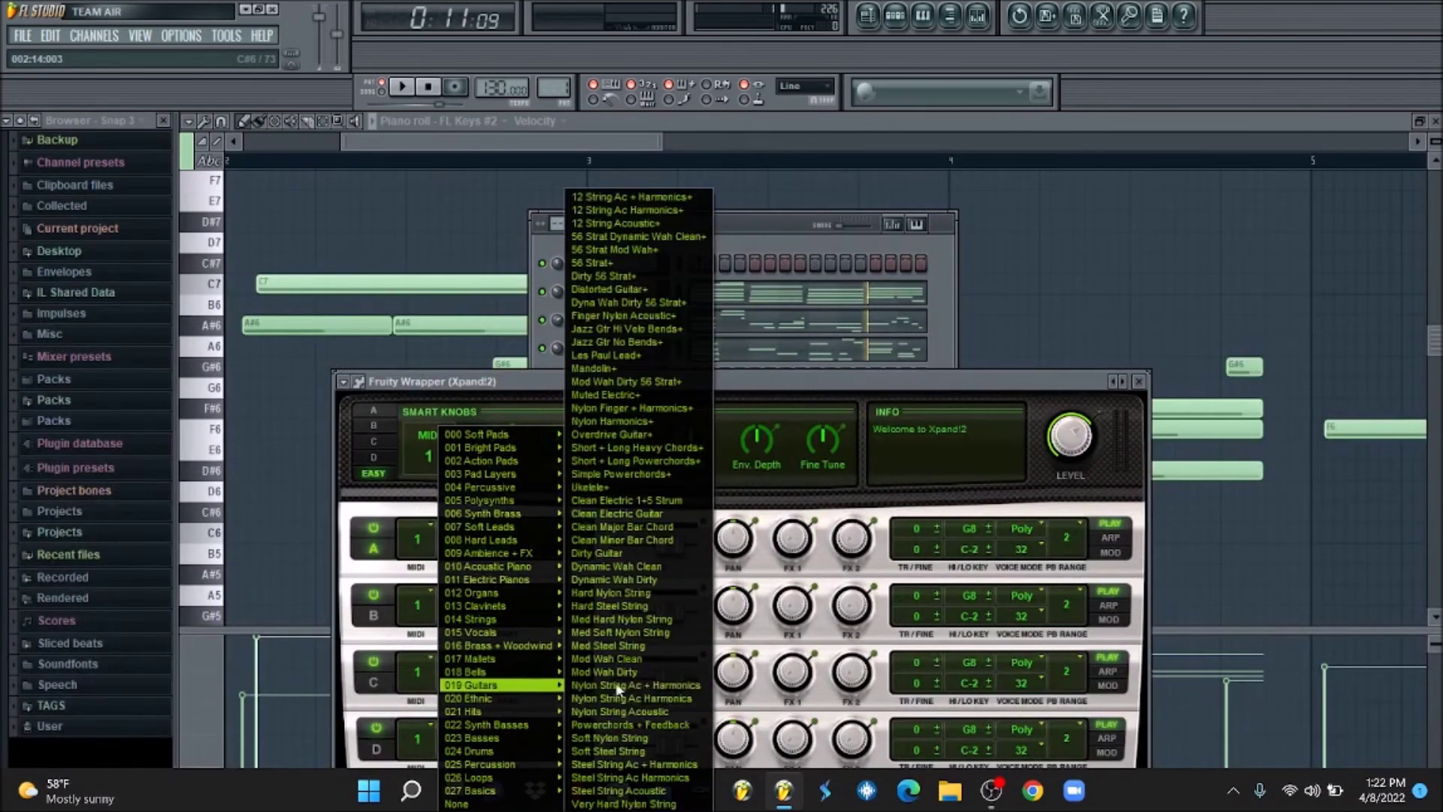
left_click(605, 556)
Record a guitar counter melody on the Xpand!2 channel over the playing pattern, and stop playback when finished
left_click(727, 222)
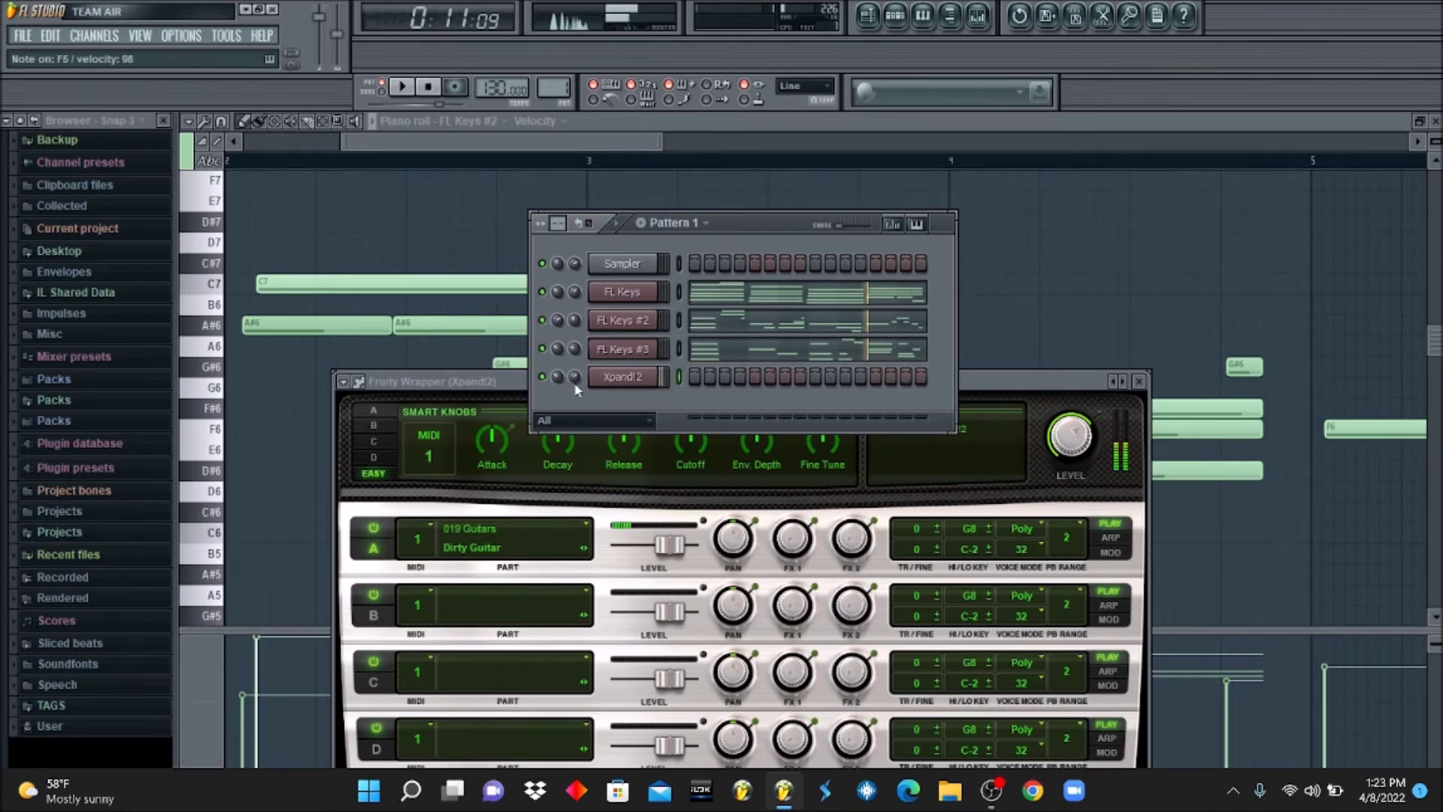
left_click(455, 86)
key("space")
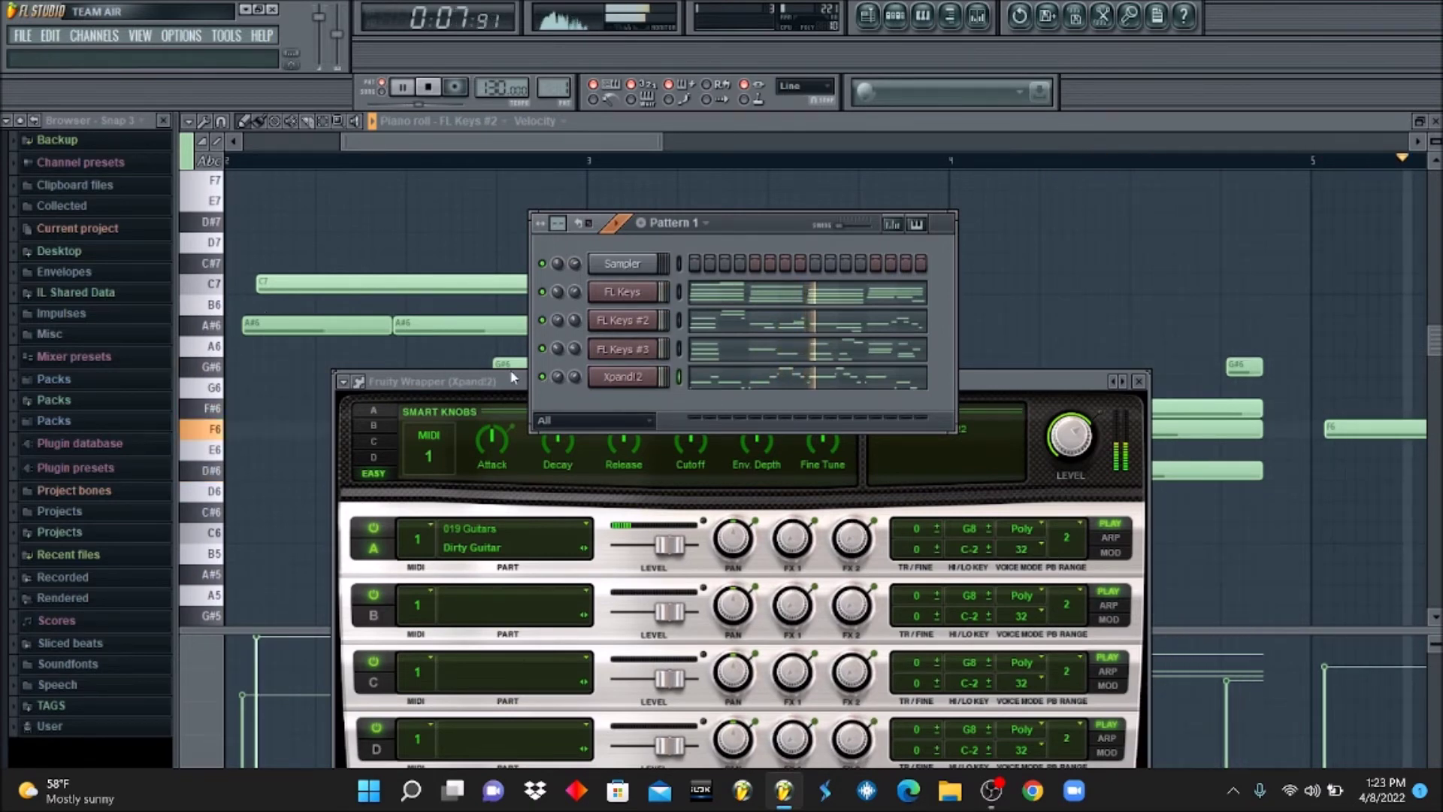
left_click(624, 377)
key("space")
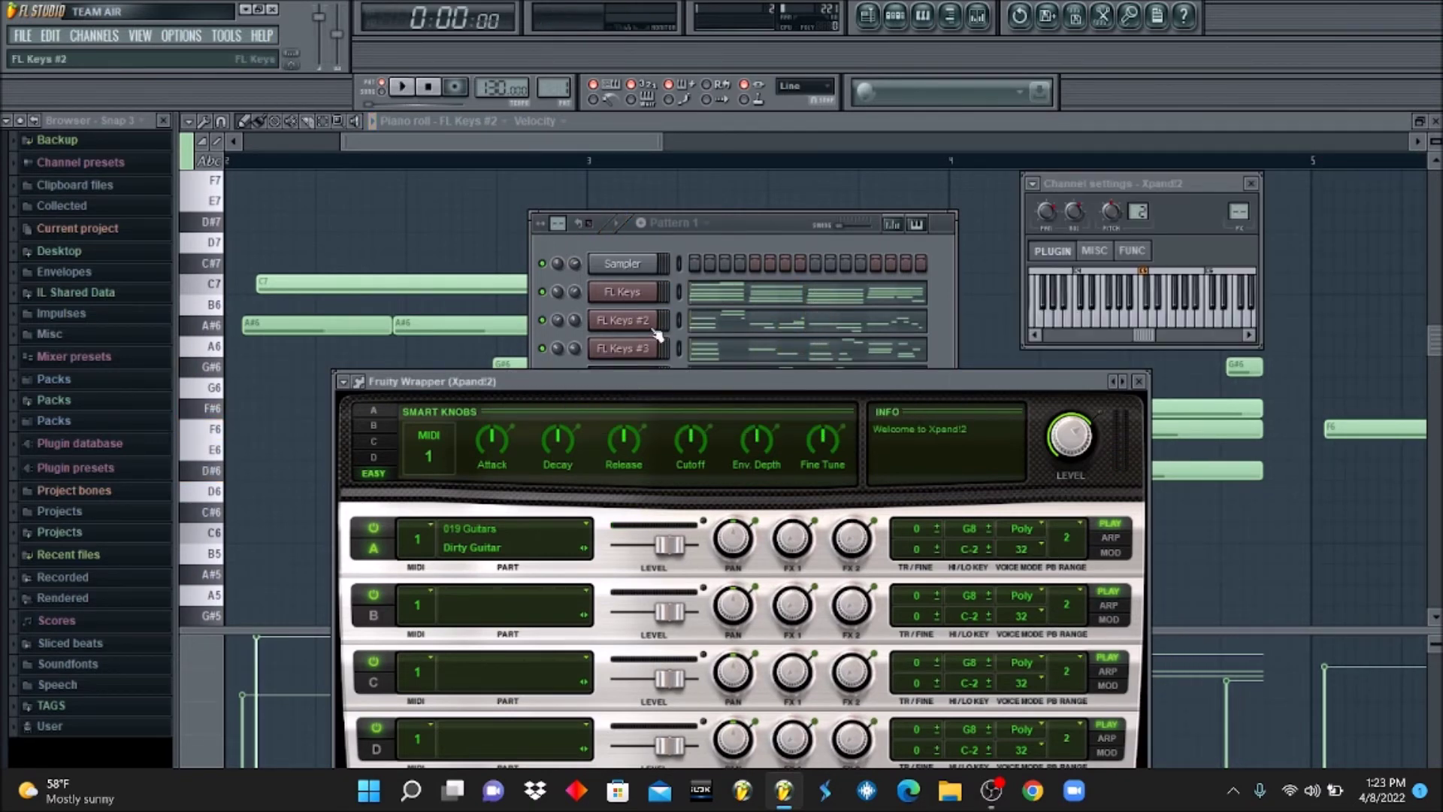
Assign the FL Keys channel to a free mixer track and bring the playlist and channel rack back into view
left_click(645, 291)
left_click(1034, 183)
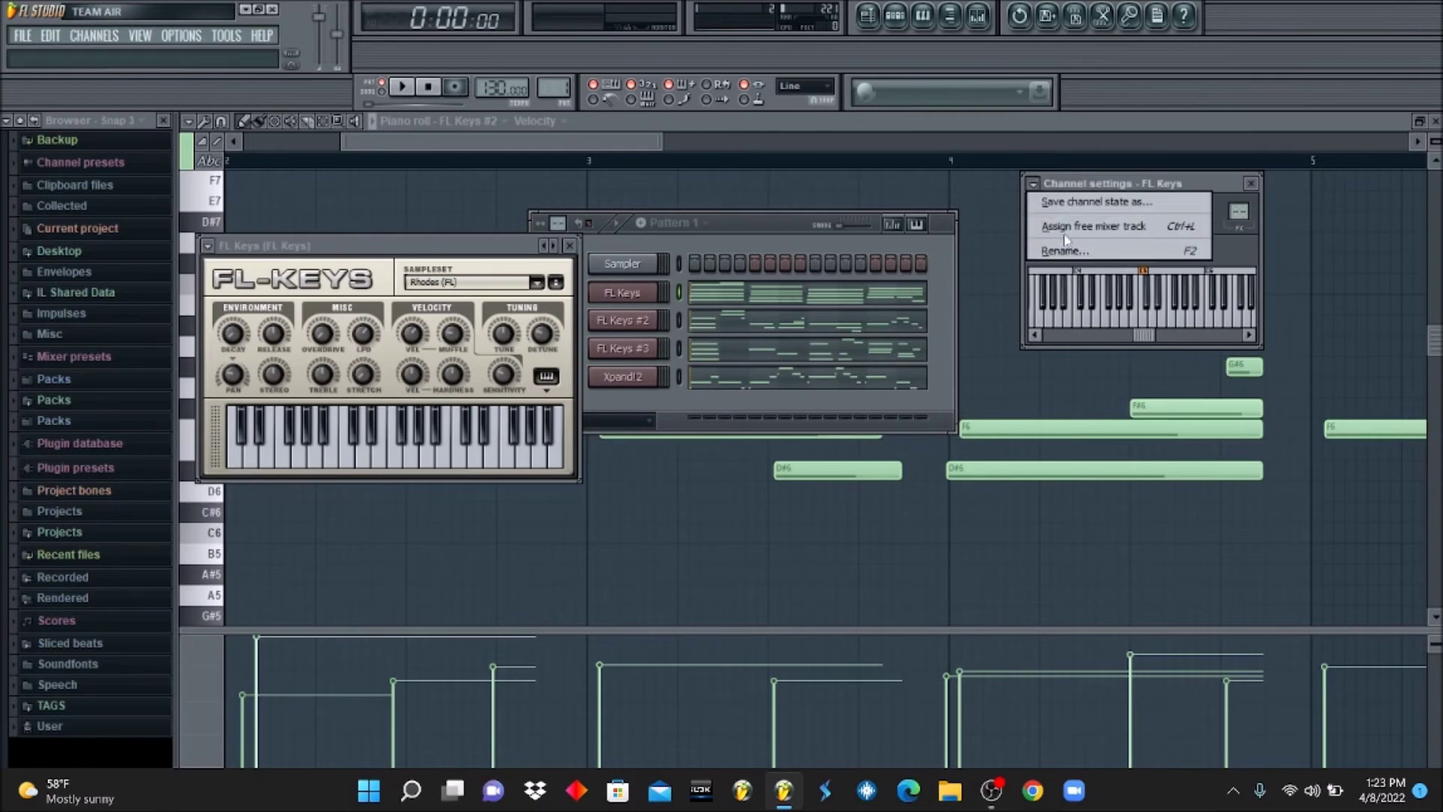
left_click(1064, 231)
left_click(868, 16)
left_click(894, 18)
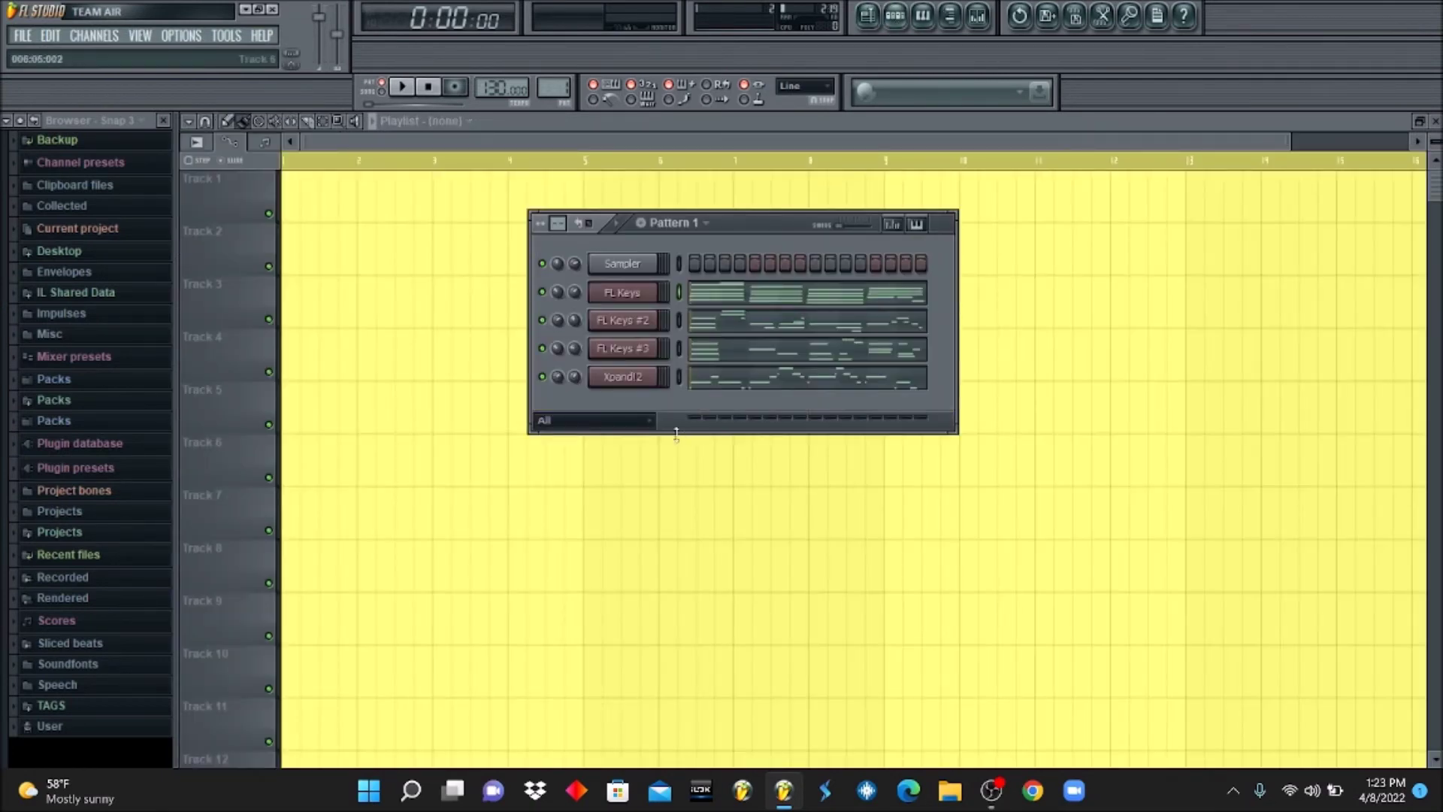
Check the FL Keys #2 channel settings and assign the FL Keys #3 channel to a free mixer track
left_click(635, 322)
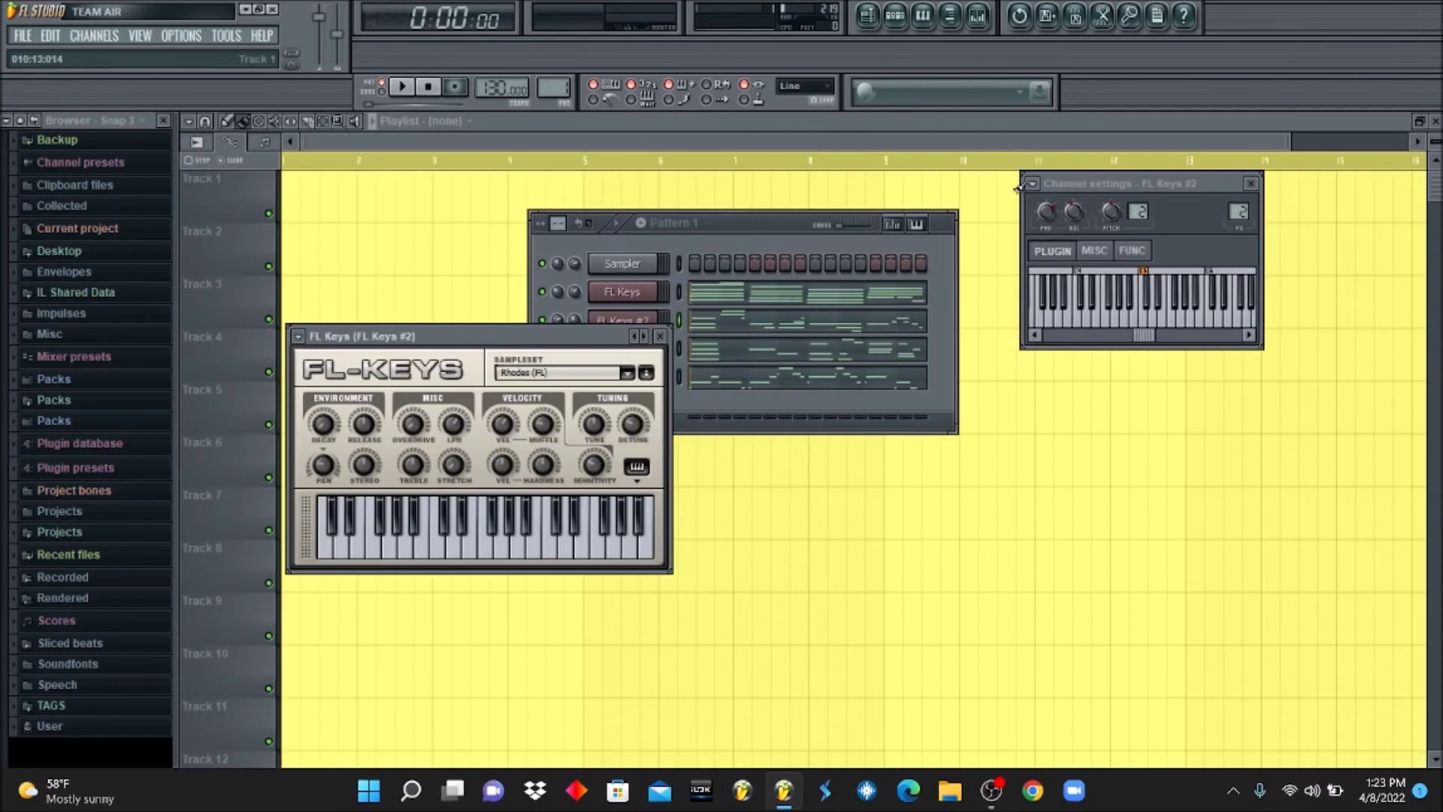
left_click(794, 242)
left_click(635, 348)
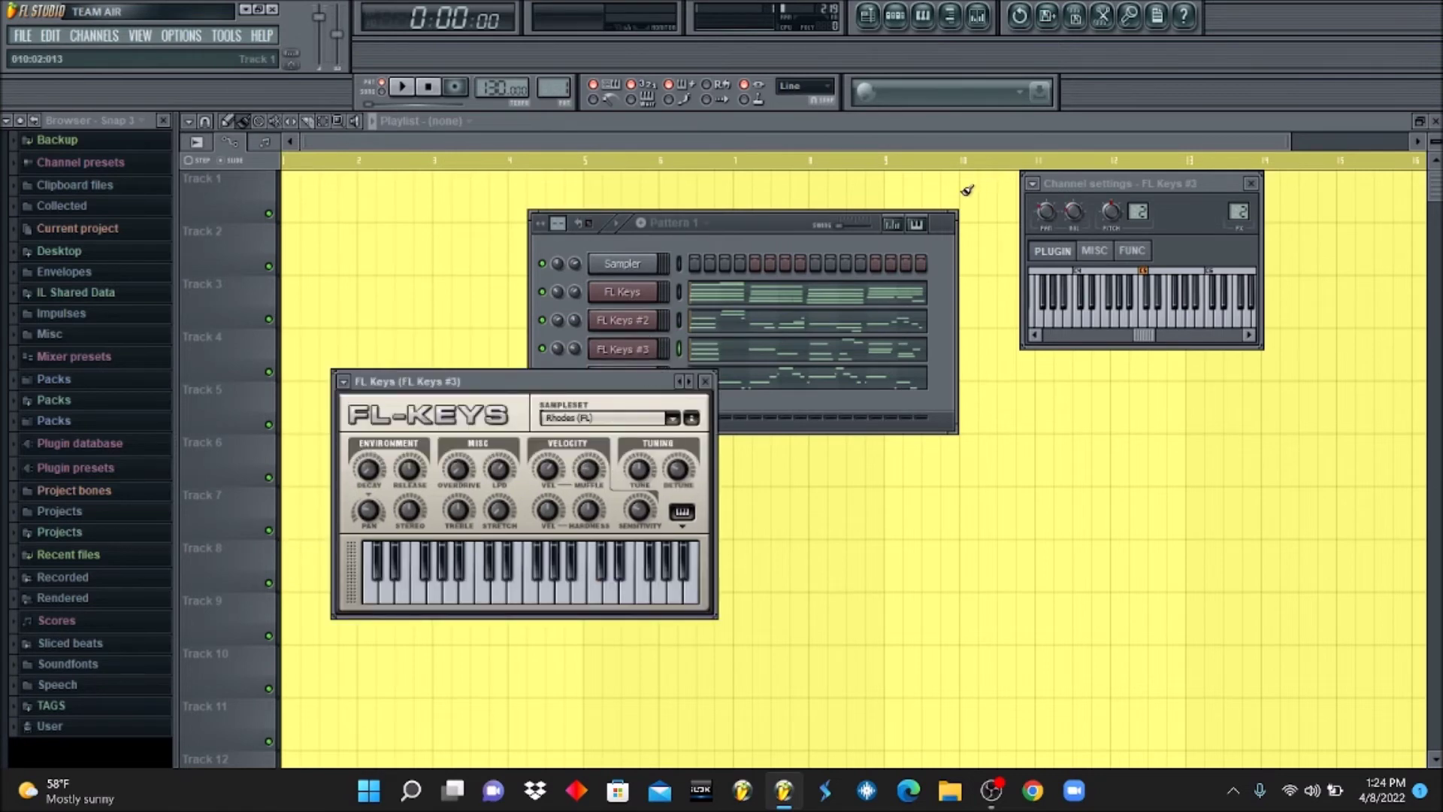
left_click(1035, 183)
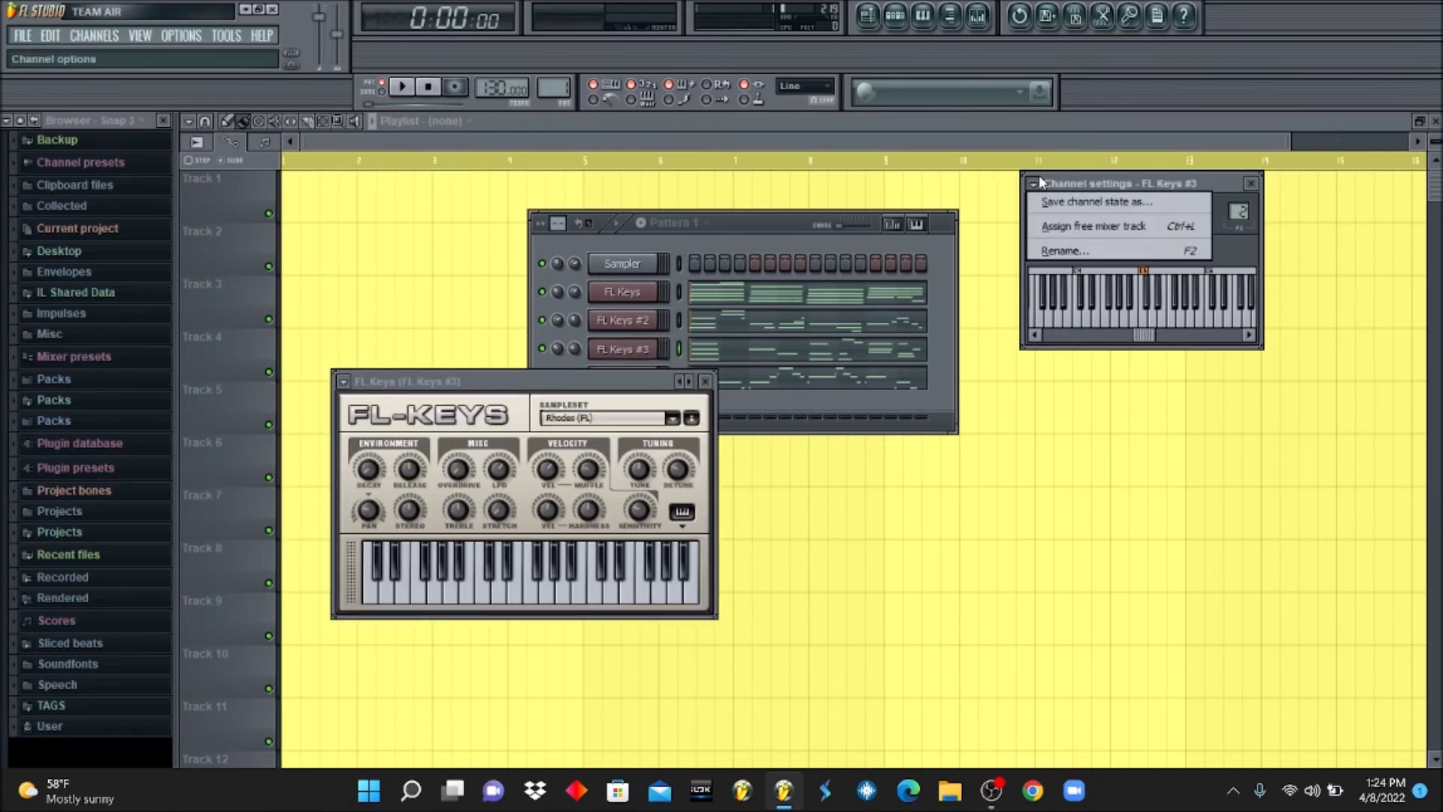
left_click(1061, 227)
left_click(892, 12)
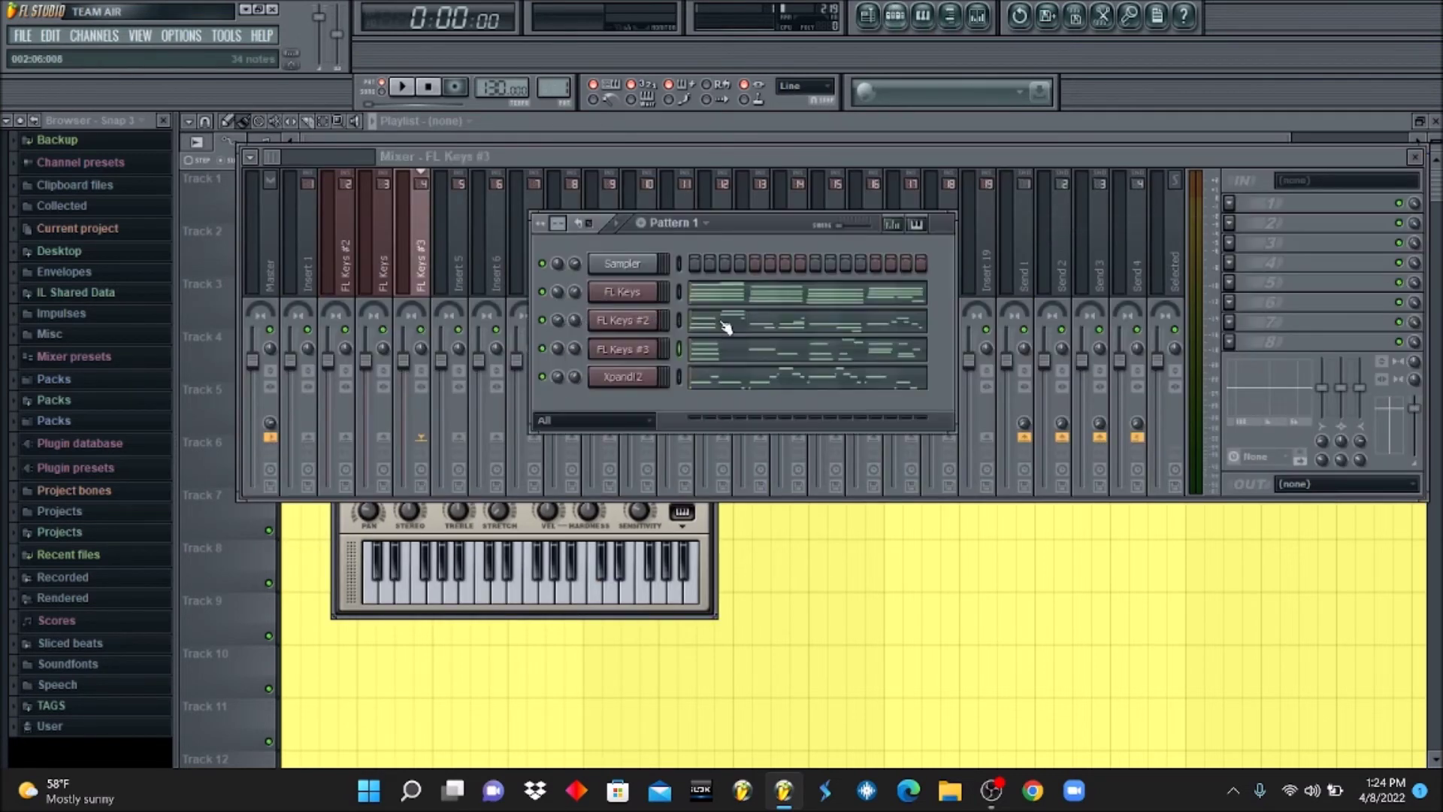
Assign the Xpand!2 channel to a free mixer track and load Fruity Reeverb in its first effect slot
left_click(625, 376)
left_click(1034, 185)
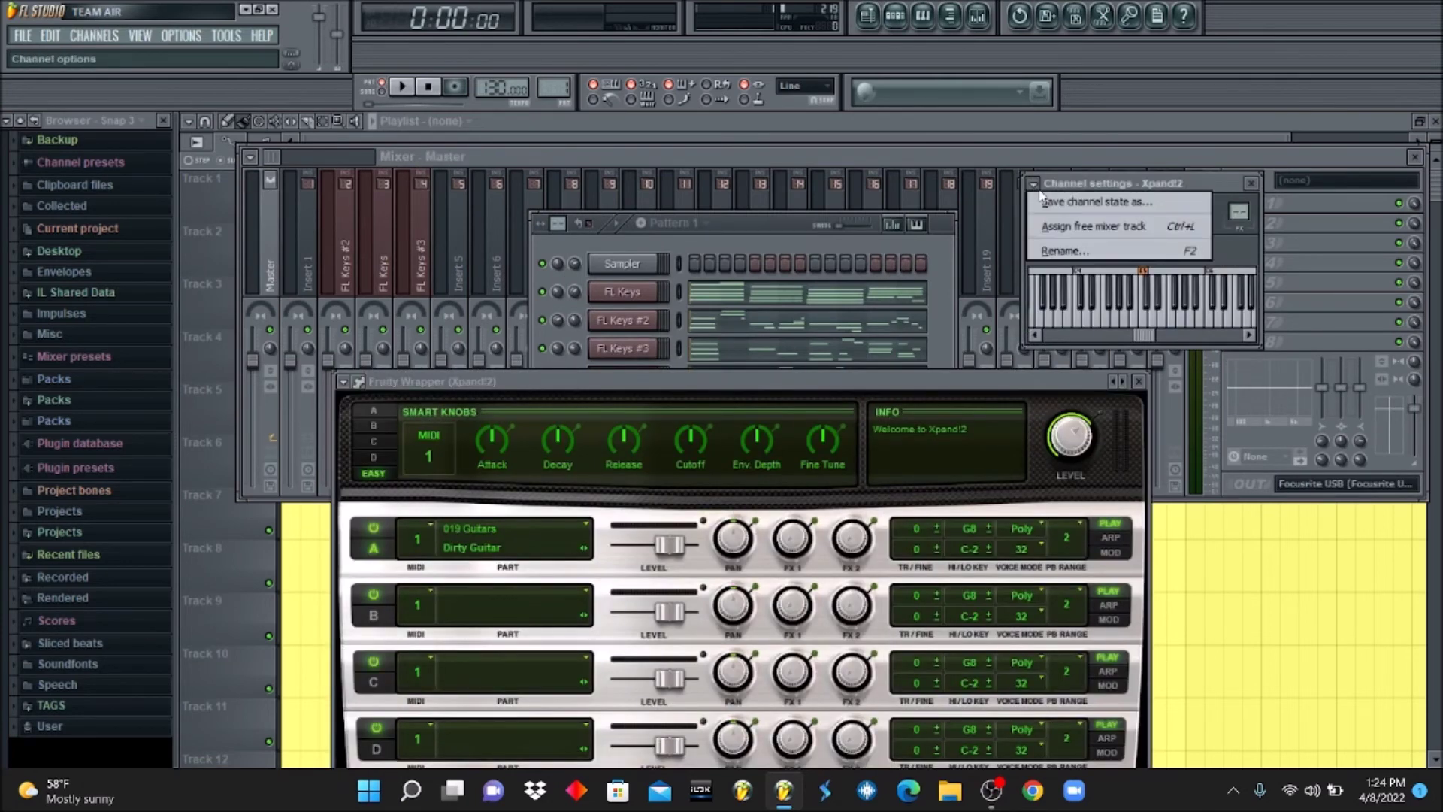
left_click(1063, 225)
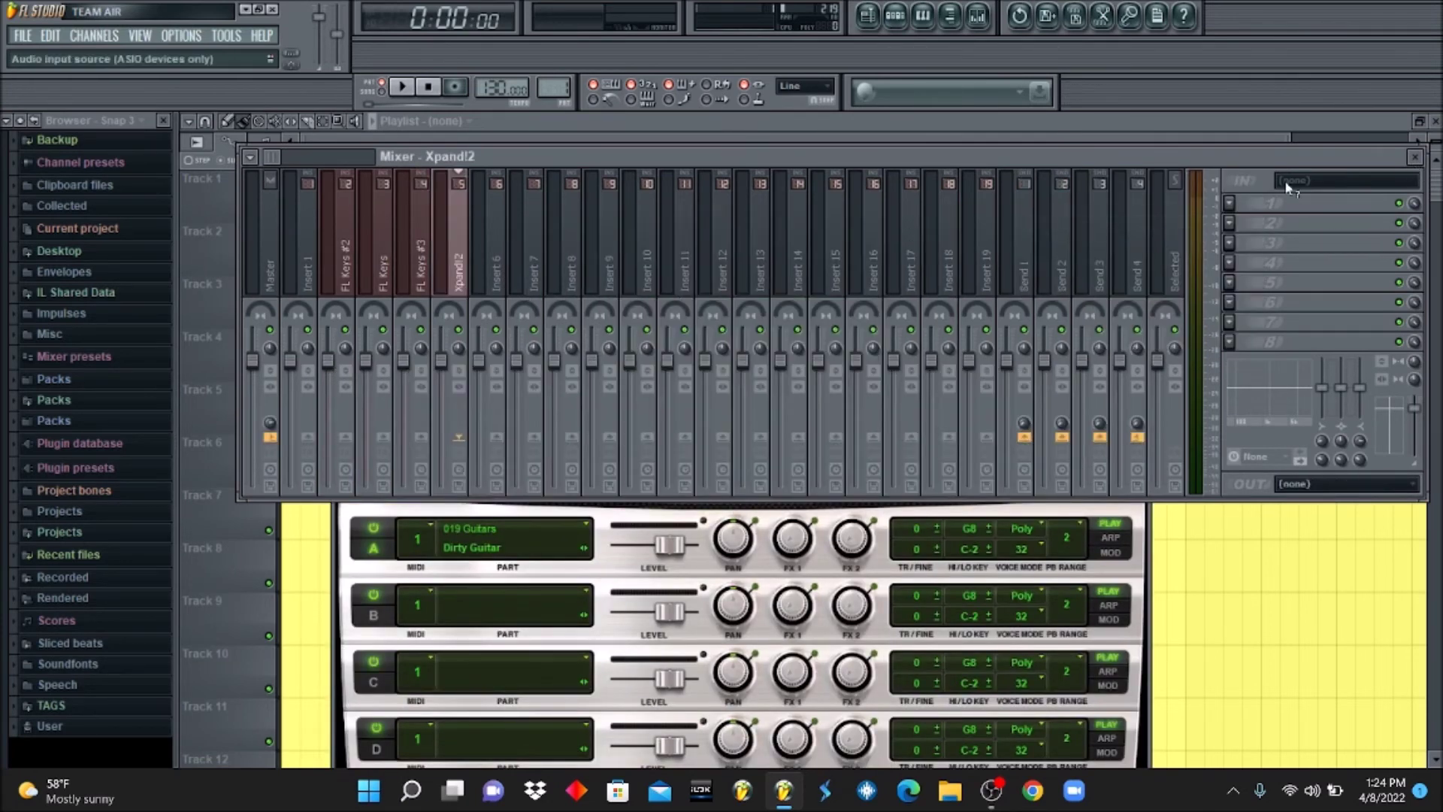
left_click(1236, 205)
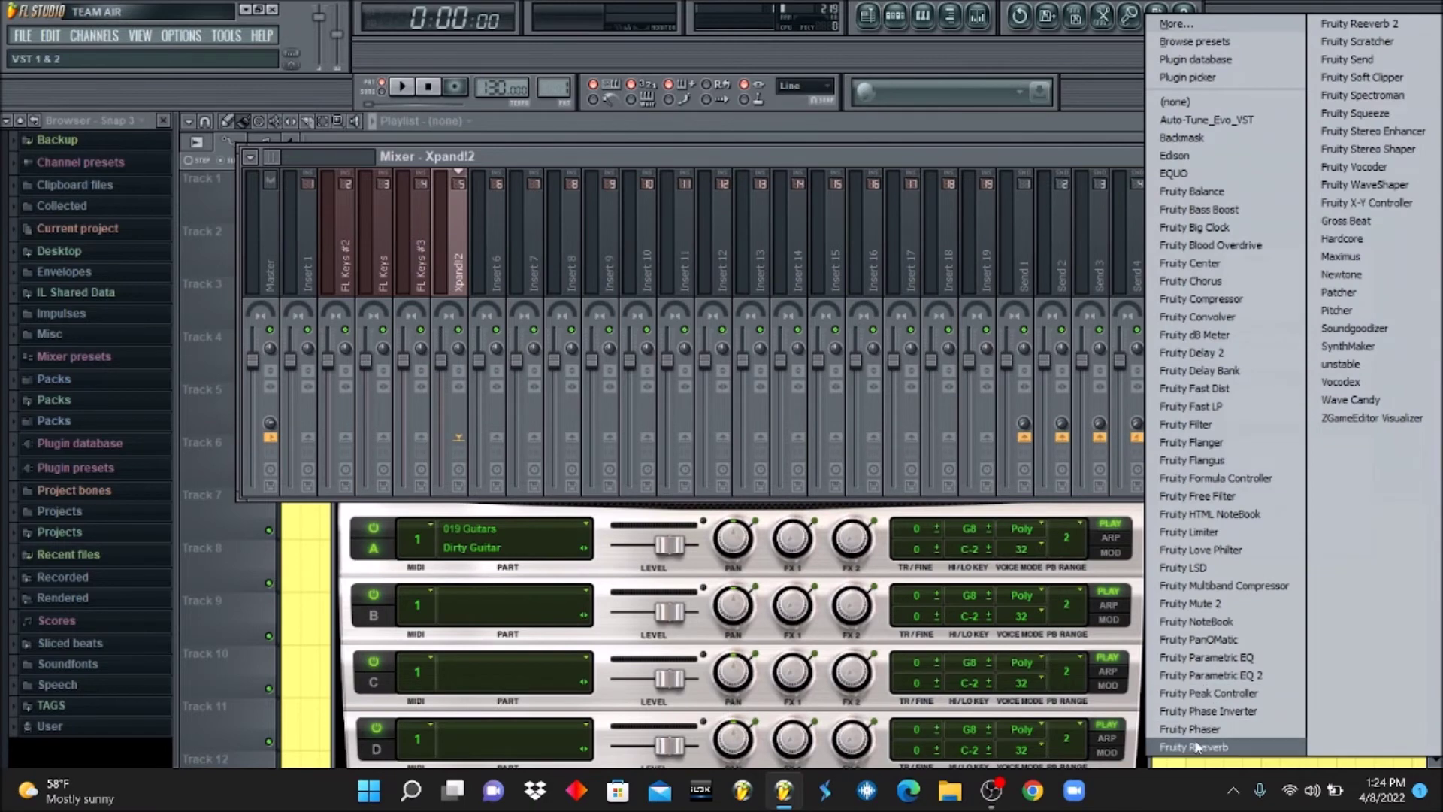
left_click(1224, 742)
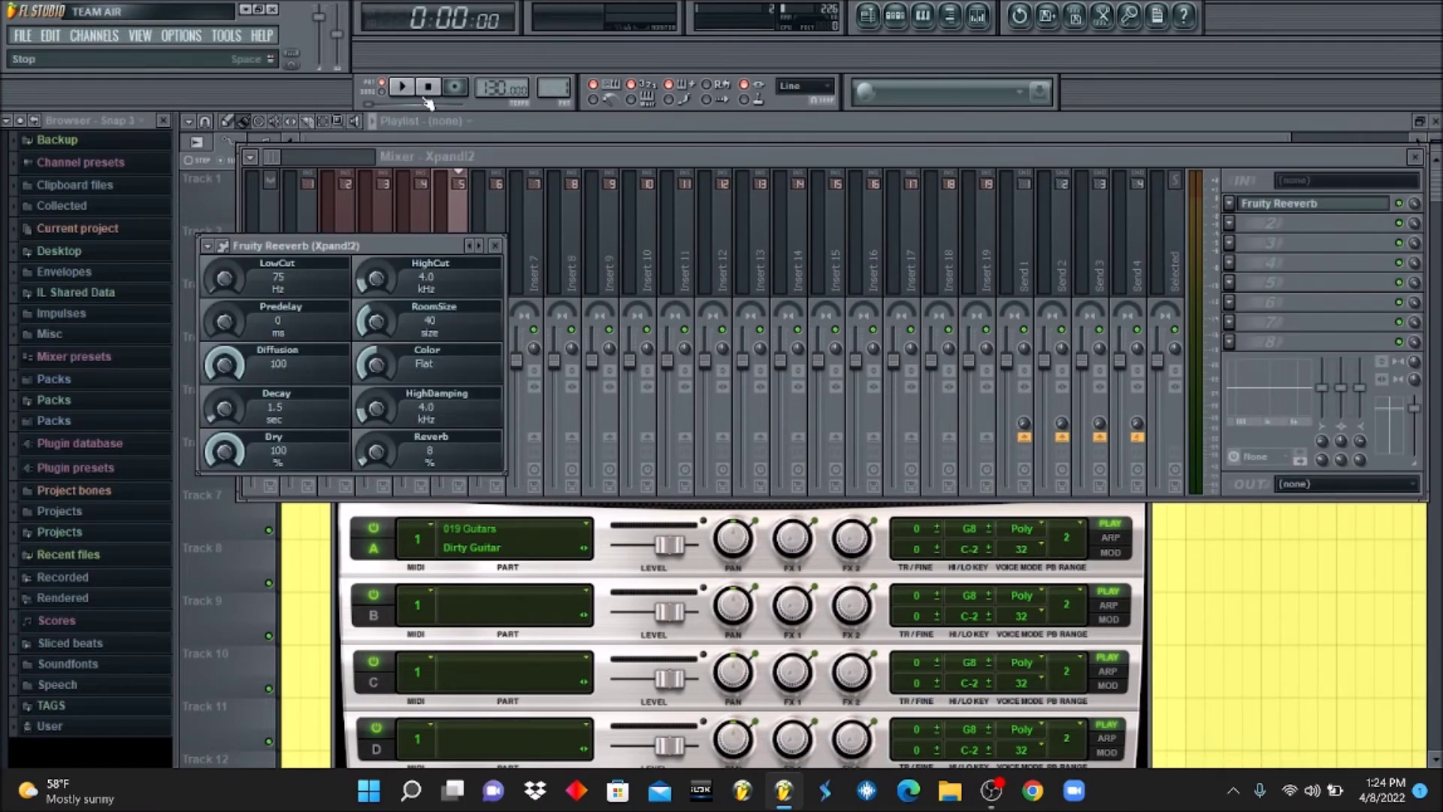
Place Pattern 1 at the start of Track 1 in the playlist and split it by channel into separate clips
left_click(418, 121)
left_click(556, 89)
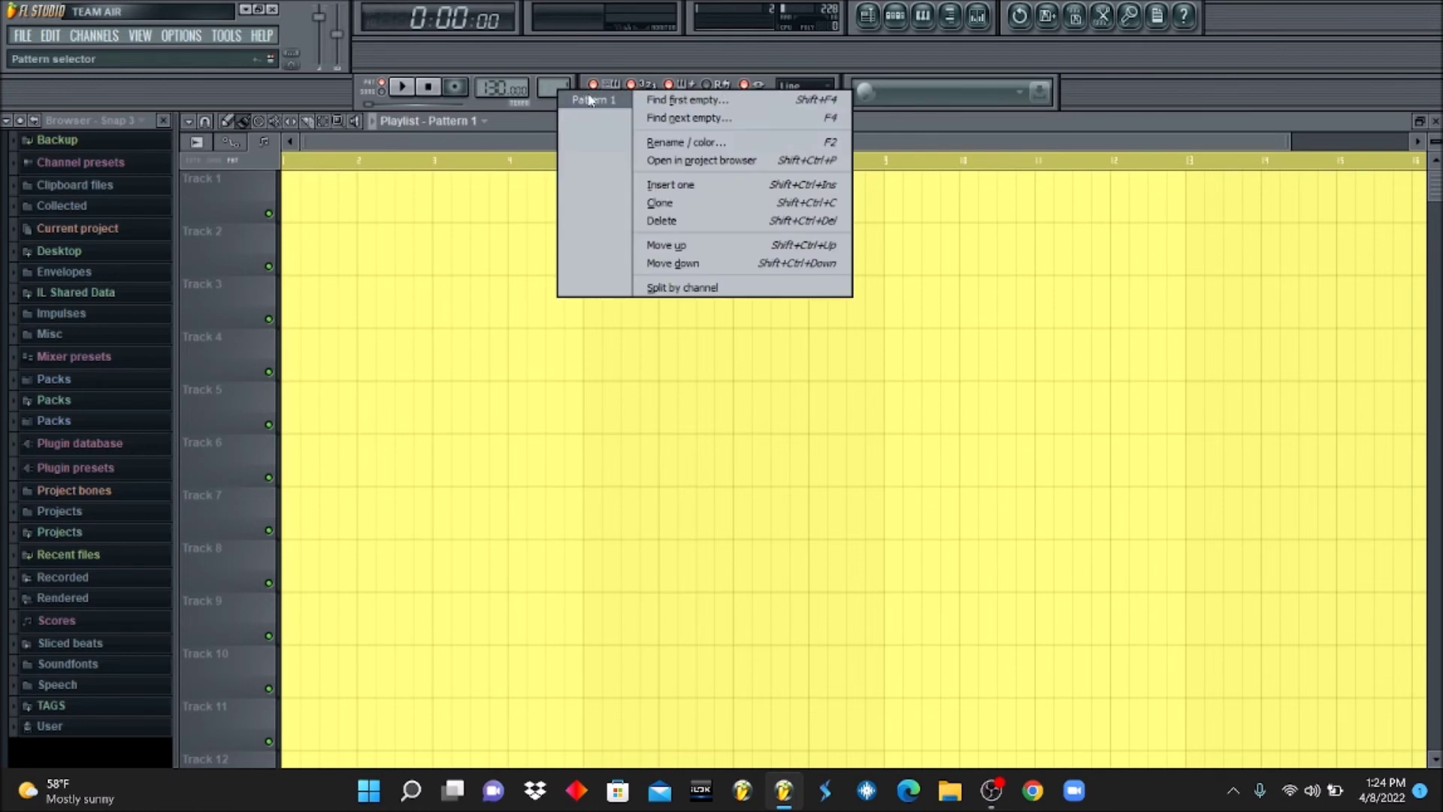
left_click(590, 100)
left_click(330, 200)
left_click_drag(331, 200, 277, 233)
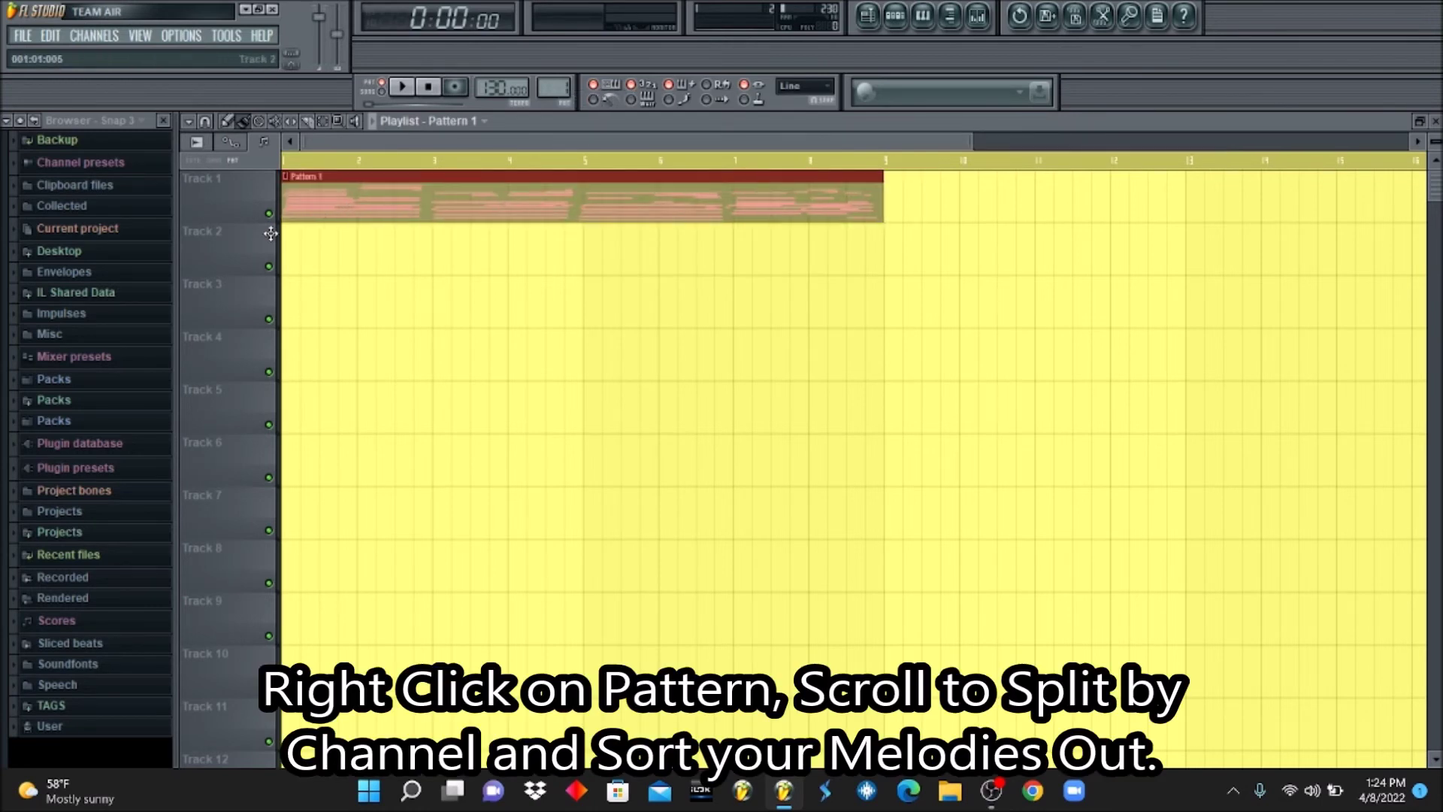
left_click(553, 88)
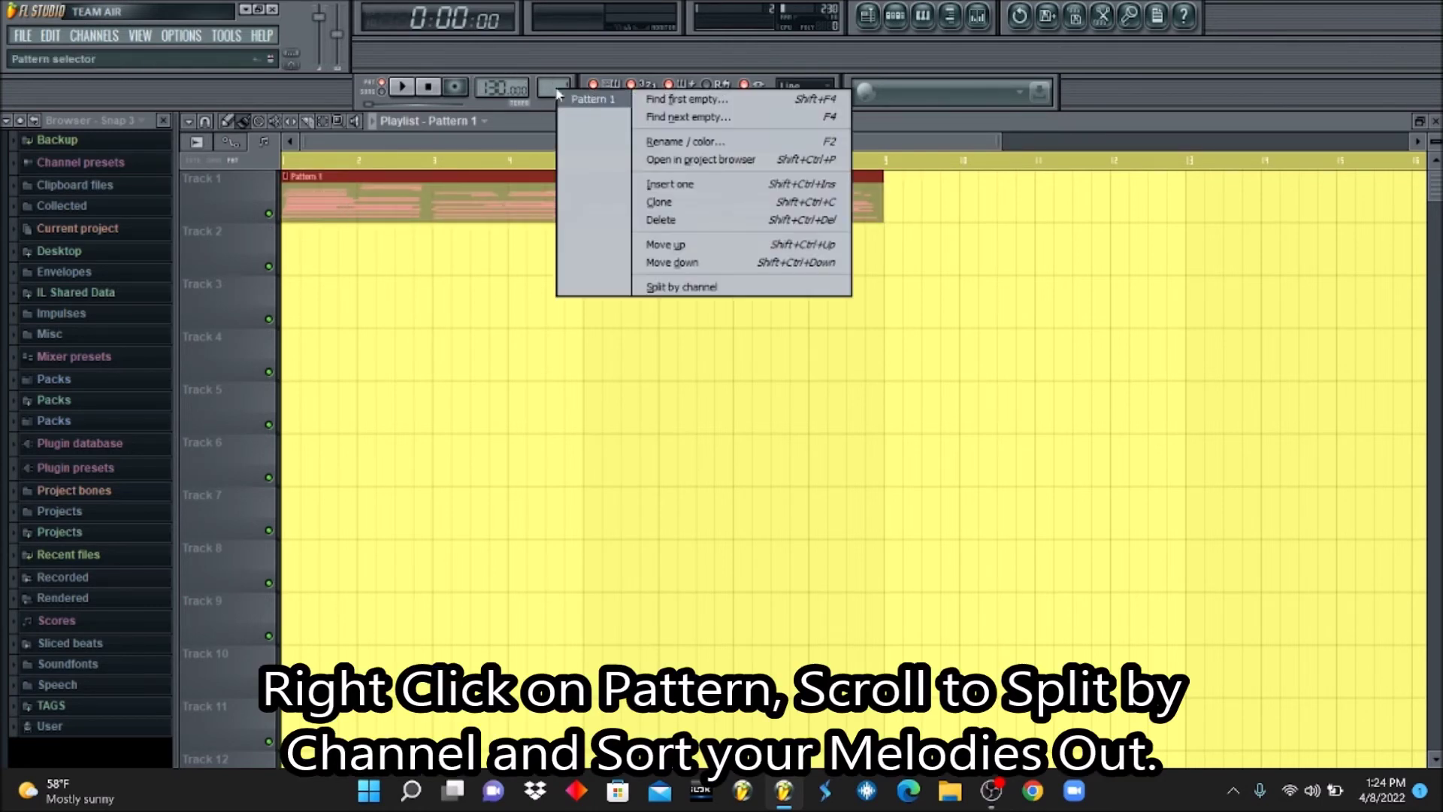
left_click(661, 287)
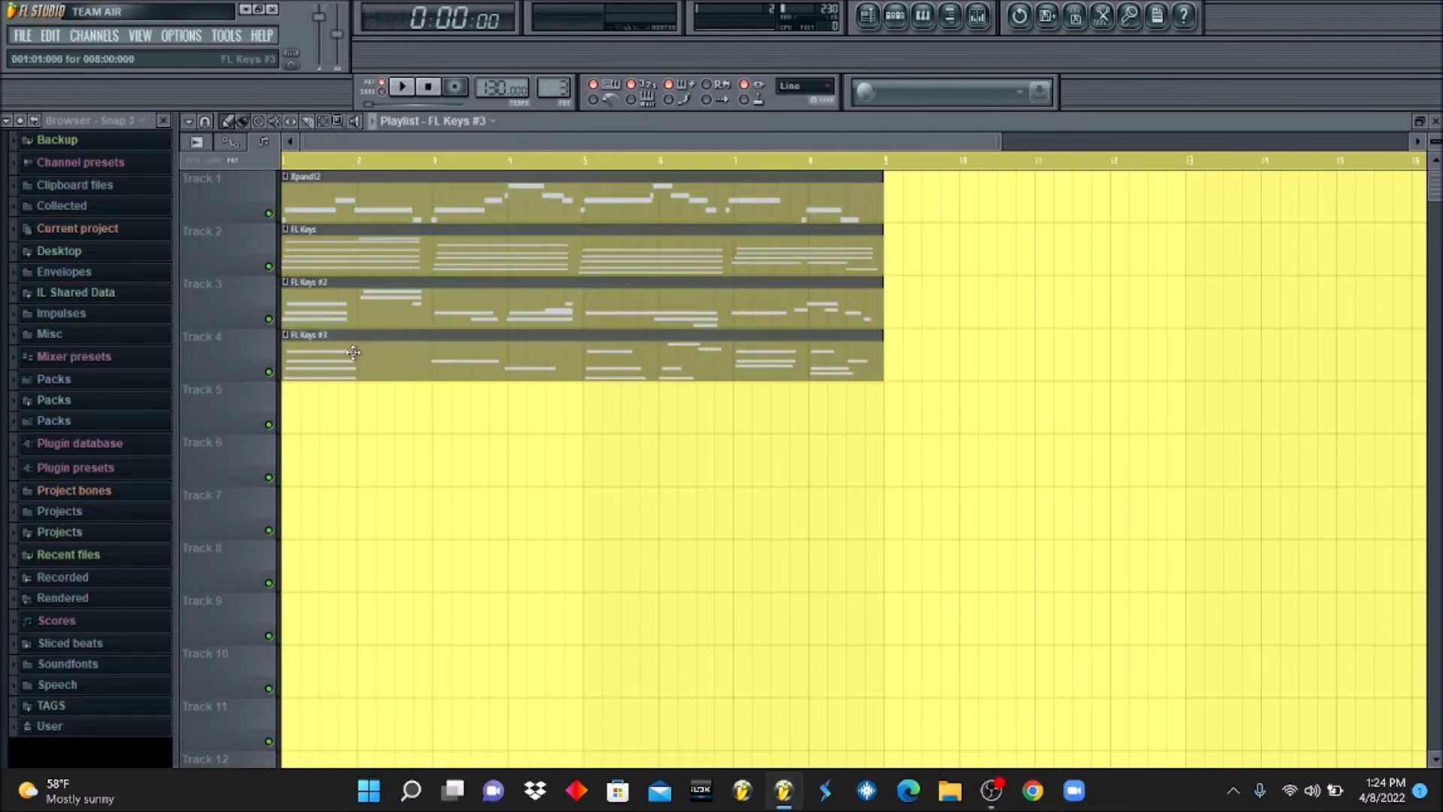
Play the arrangement and lower the mixer faders, FL Keys to about 79% and Xpand!2 slightly
left_click(410, 87)
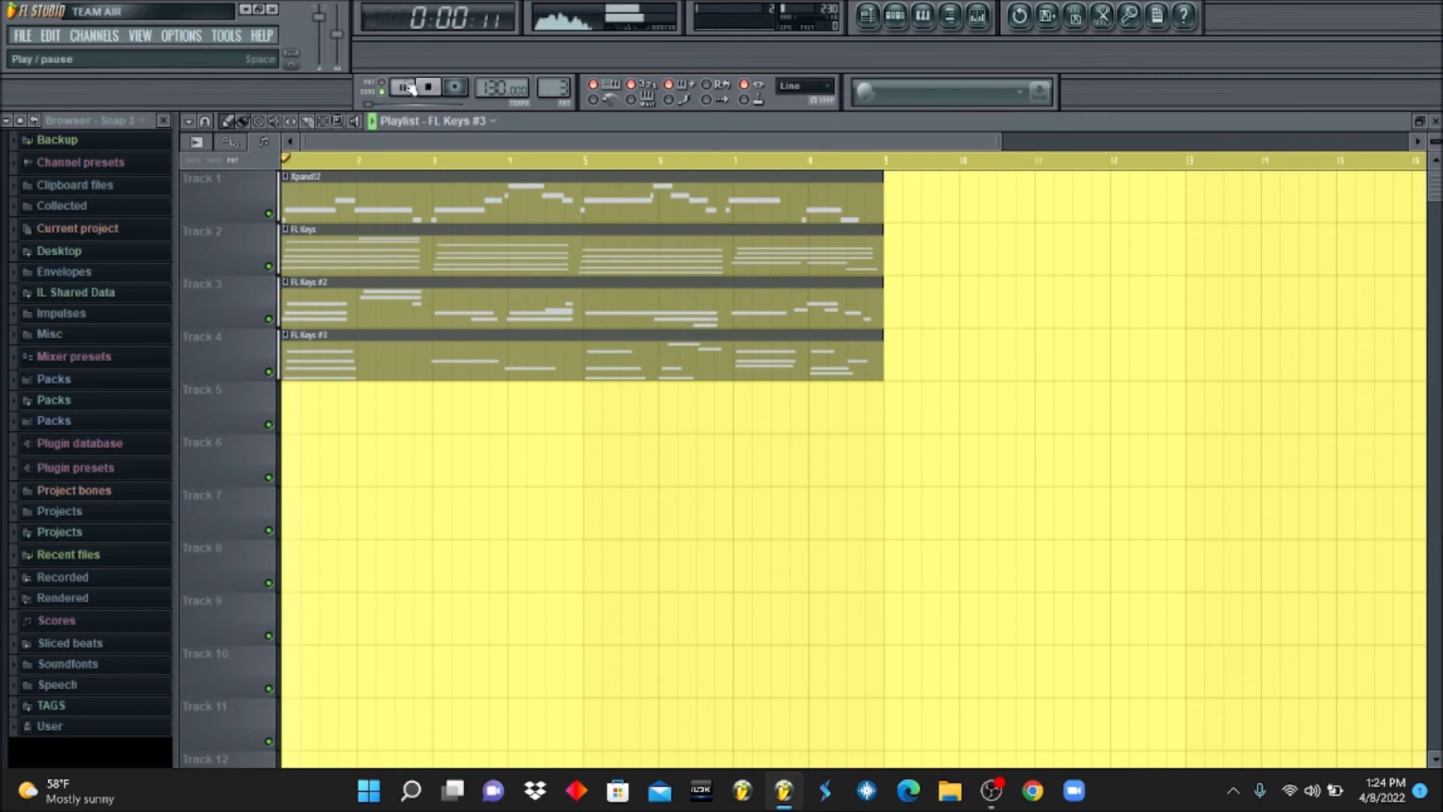
left_click(977, 15)
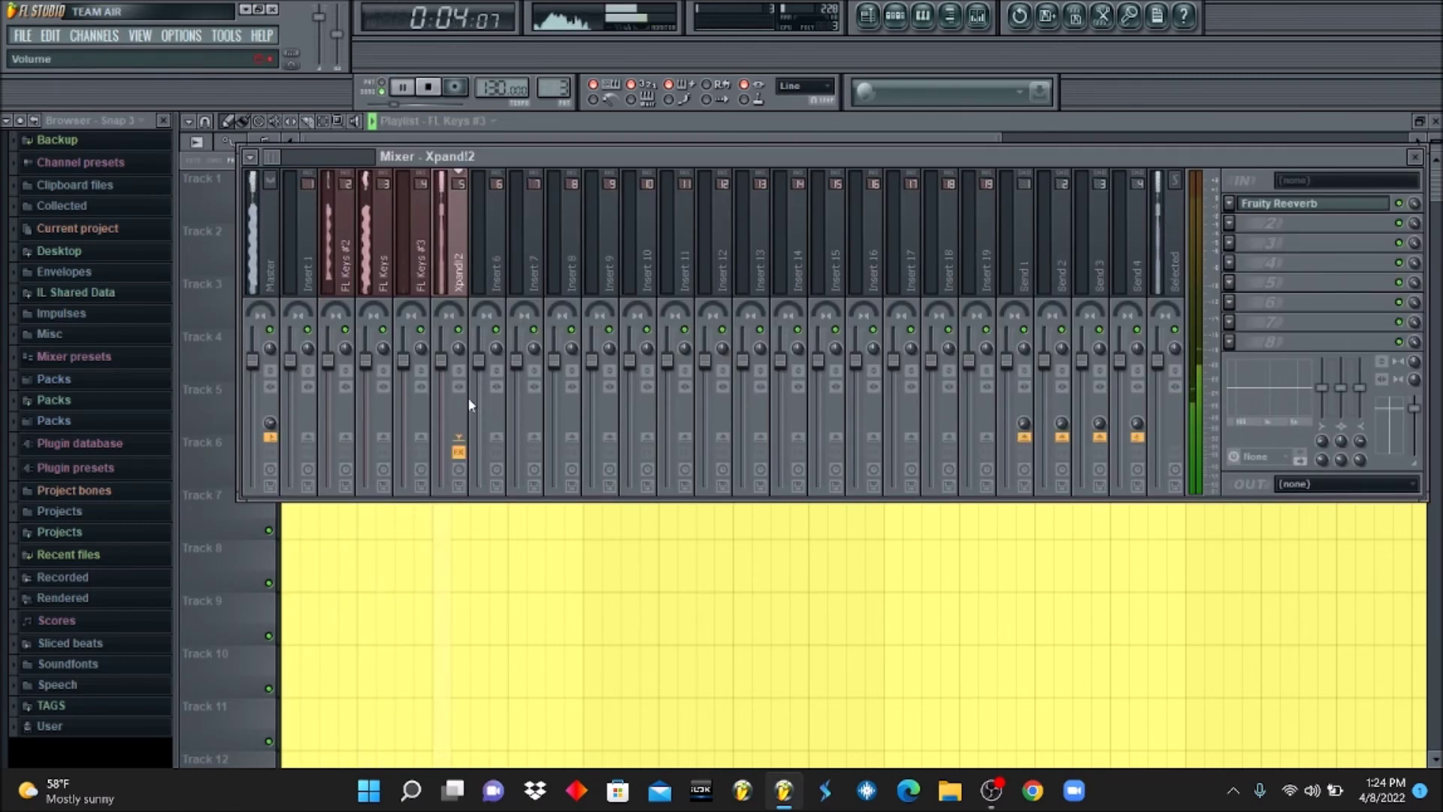
left_click(385, 350)
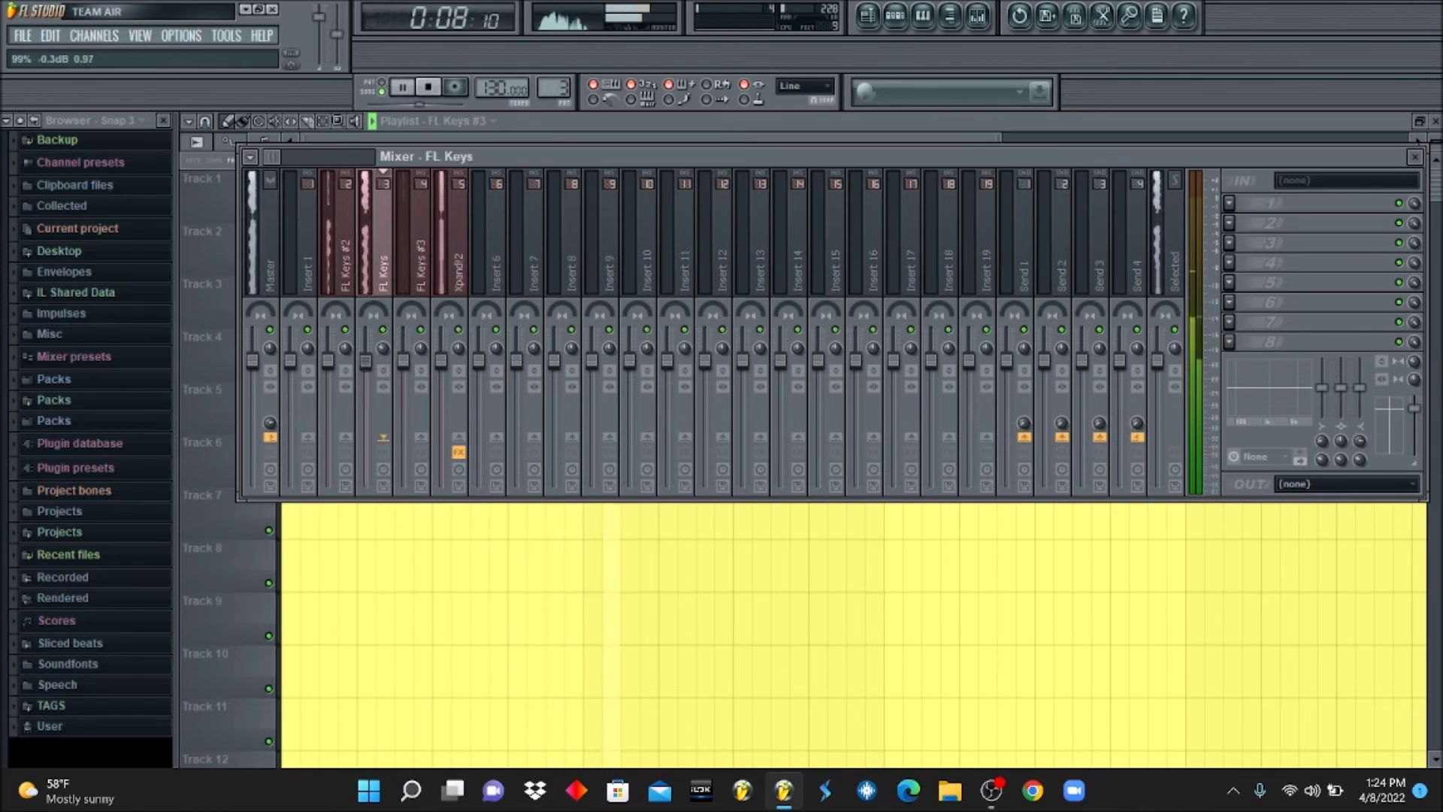
left_click(330, 363)
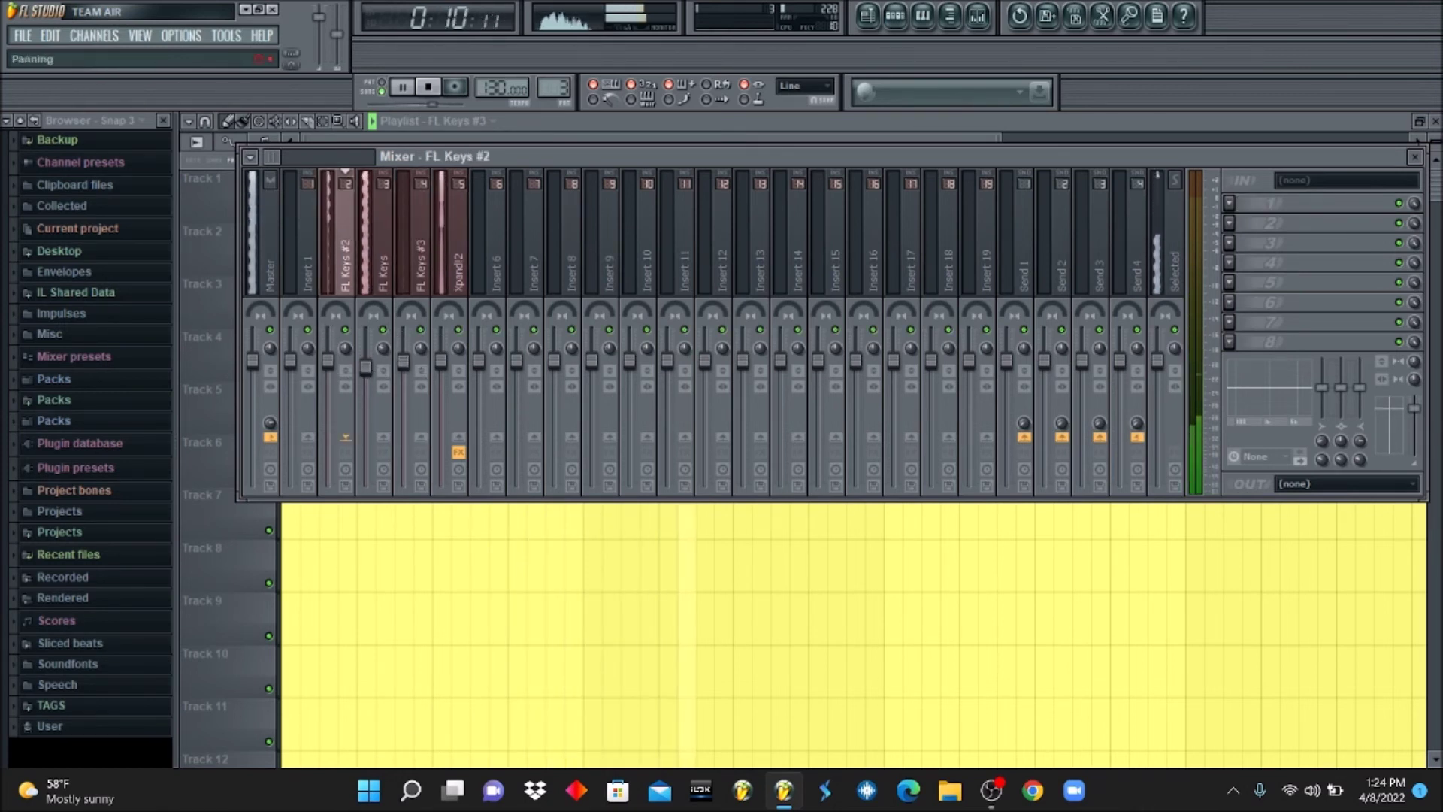
left_click_drag(366, 367, 367, 386)
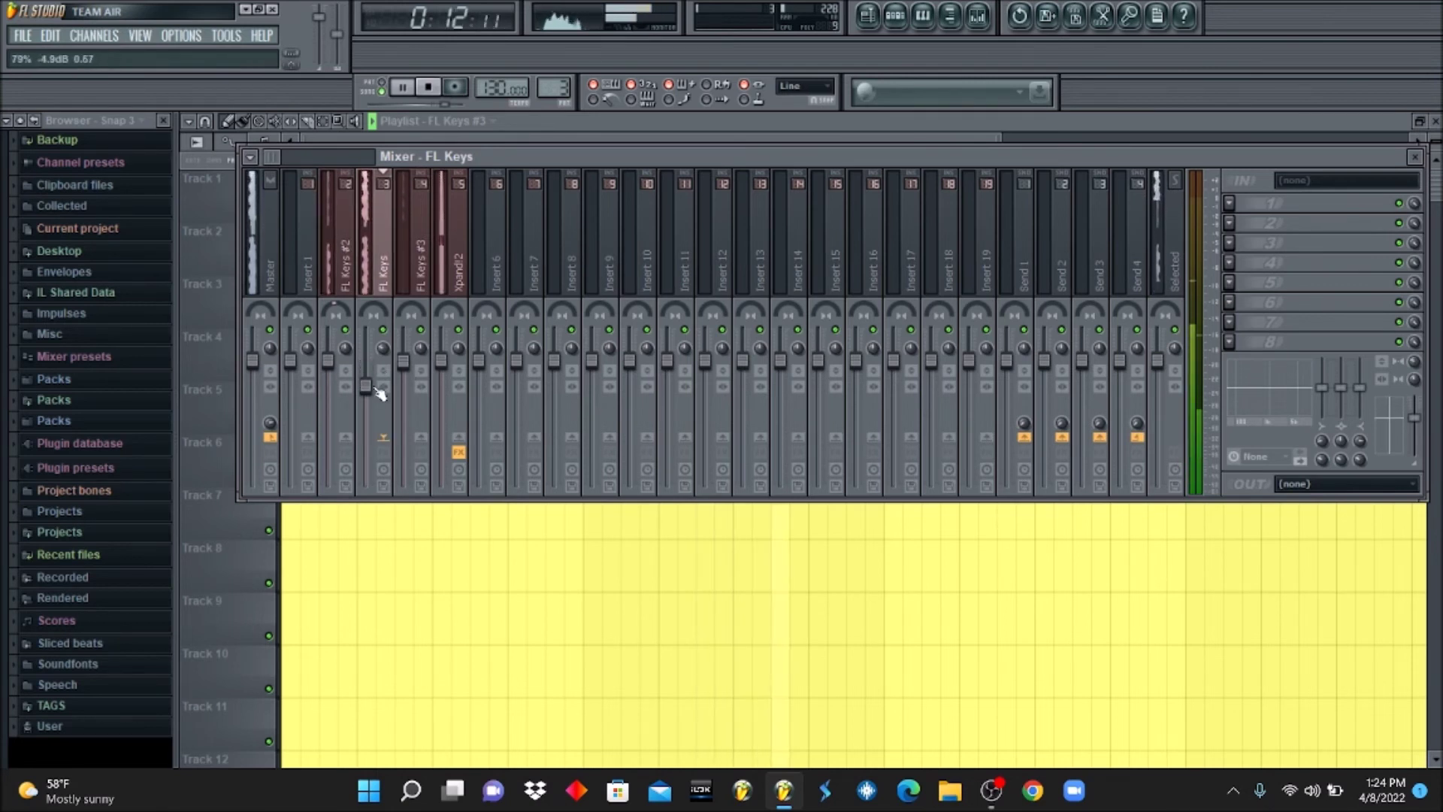
left_click_drag(441, 359, 441, 373)
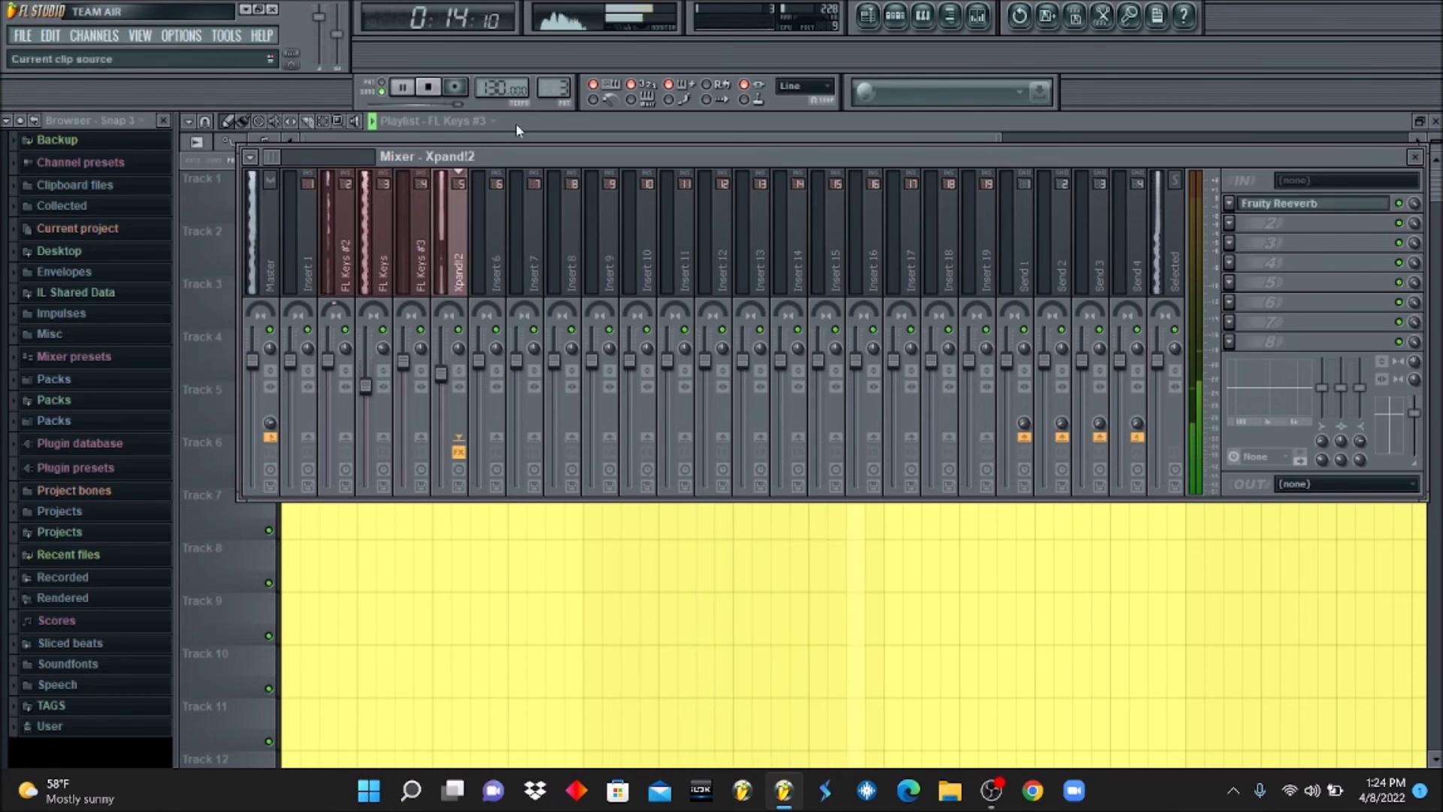
left_click(593, 99)
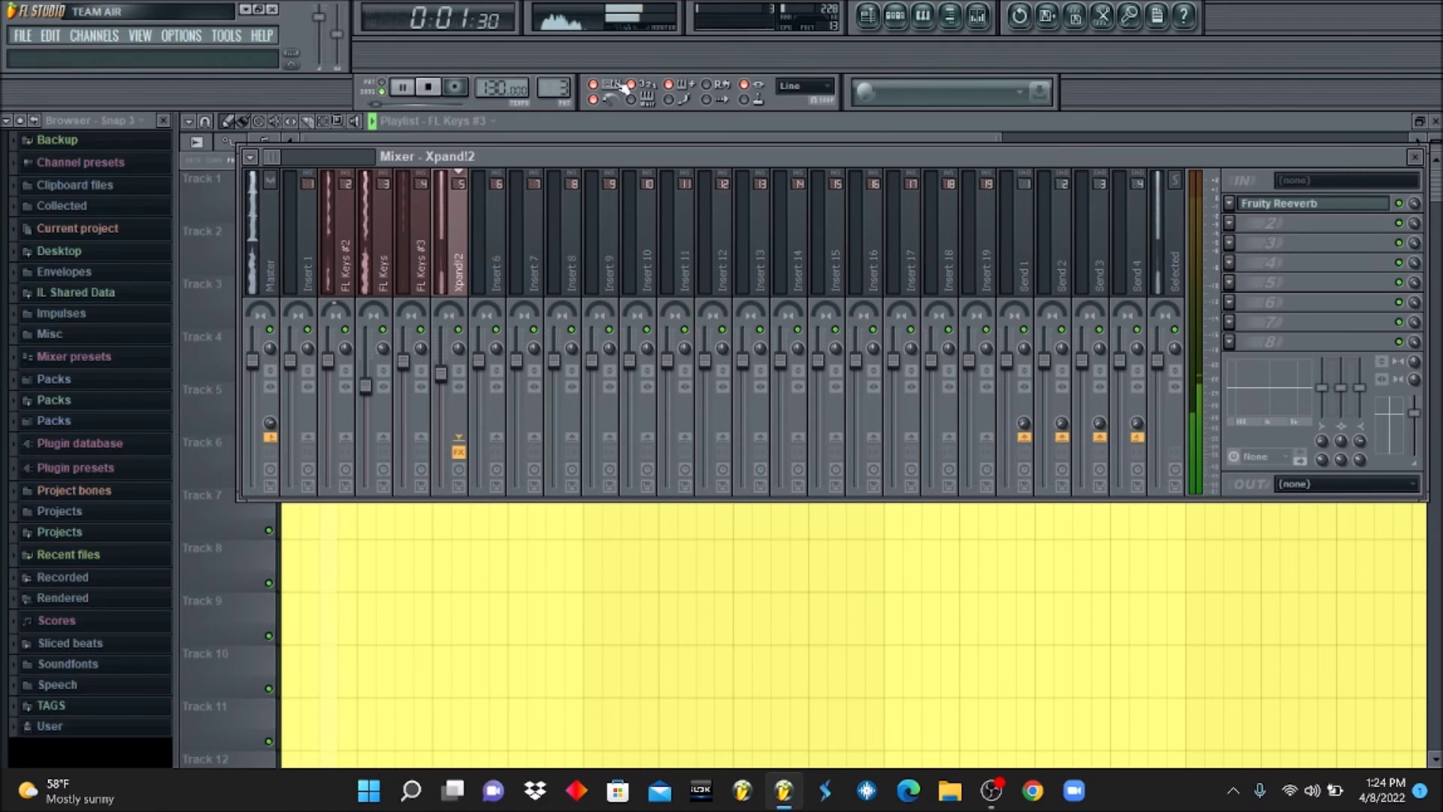
Open the Xpand!2 clip in the piano roll and shift the late D#5, F5 and F#5 notes around bars 2 to 4 slightly later
left_click(867, 15)
left_click(868, 16)
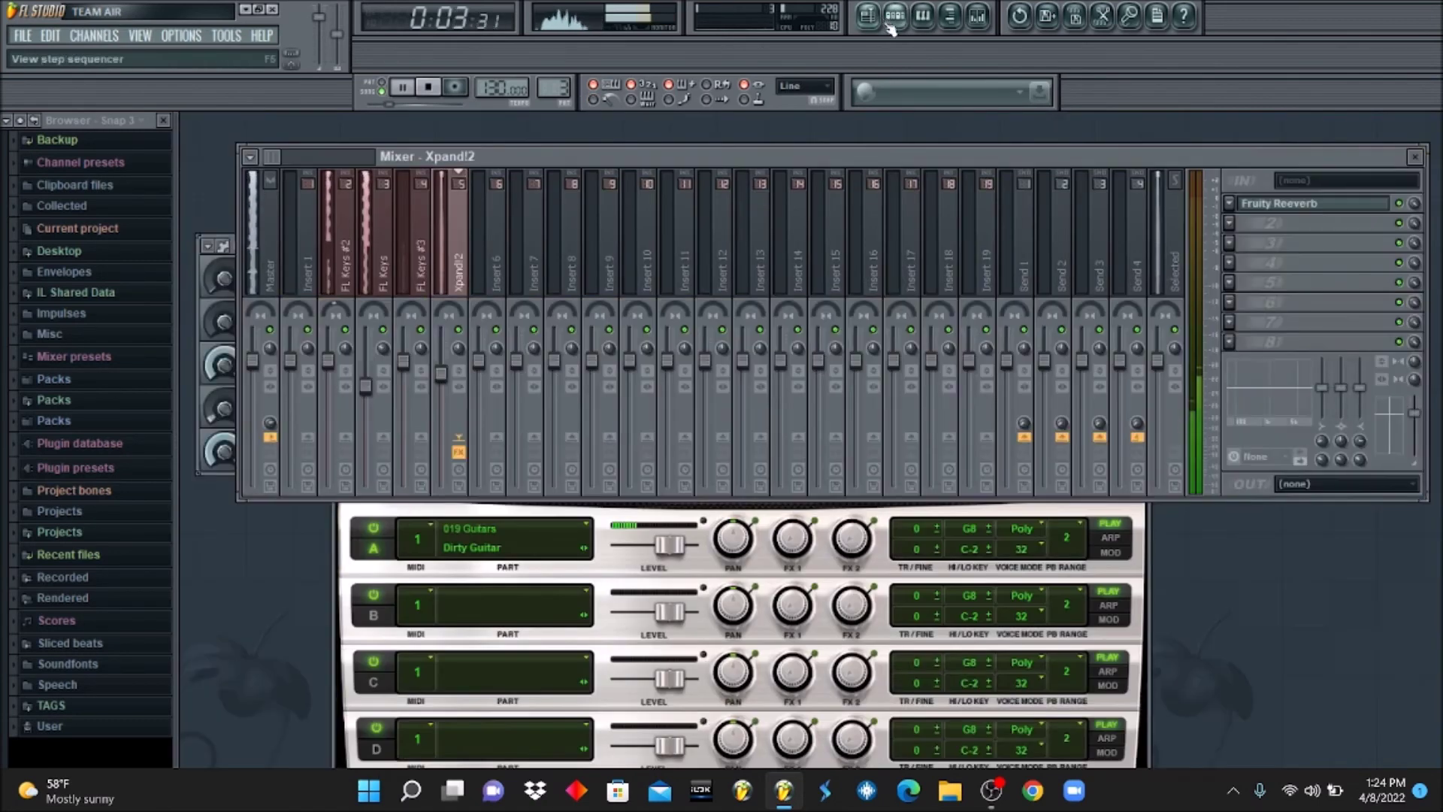
left_click(868, 16)
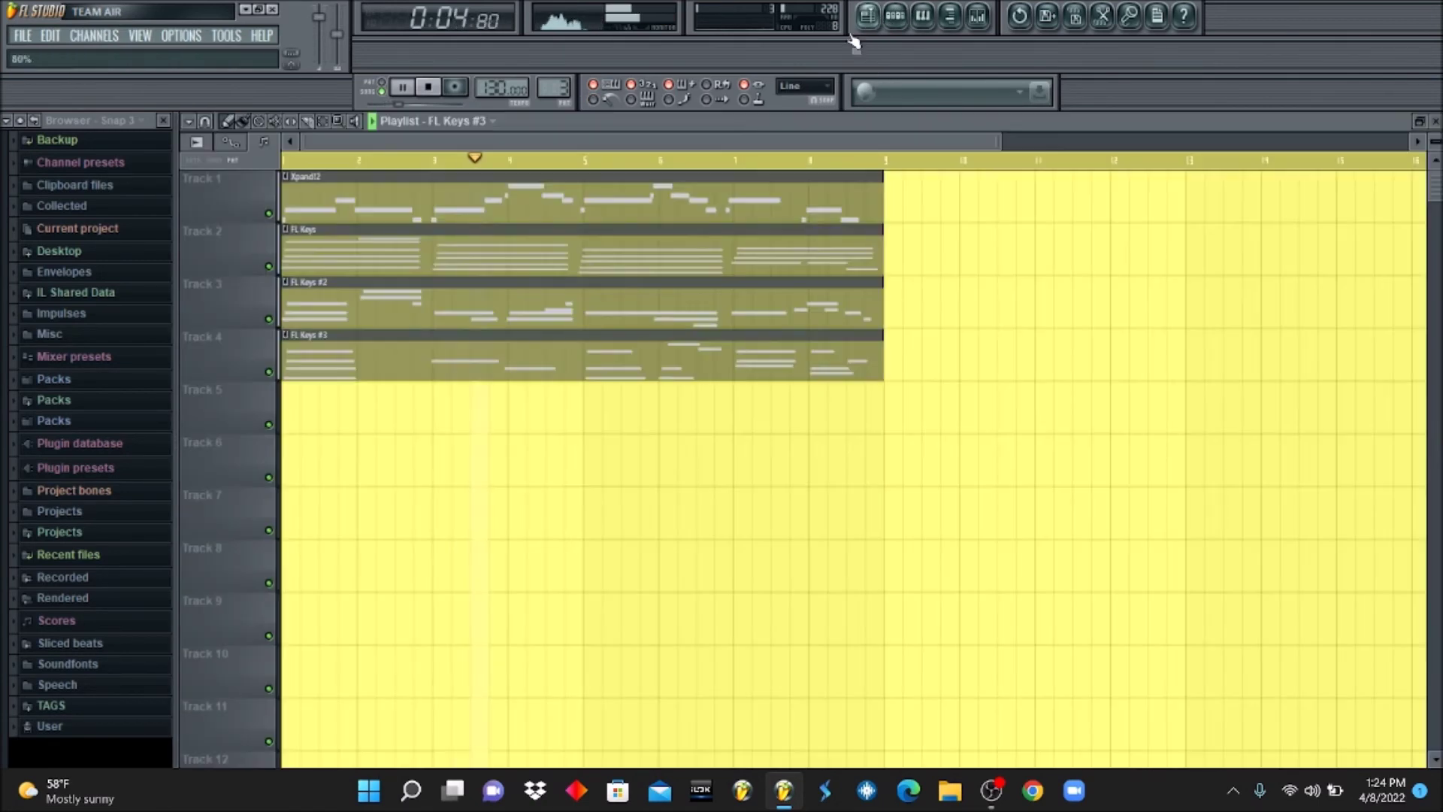
double_click(516, 218)
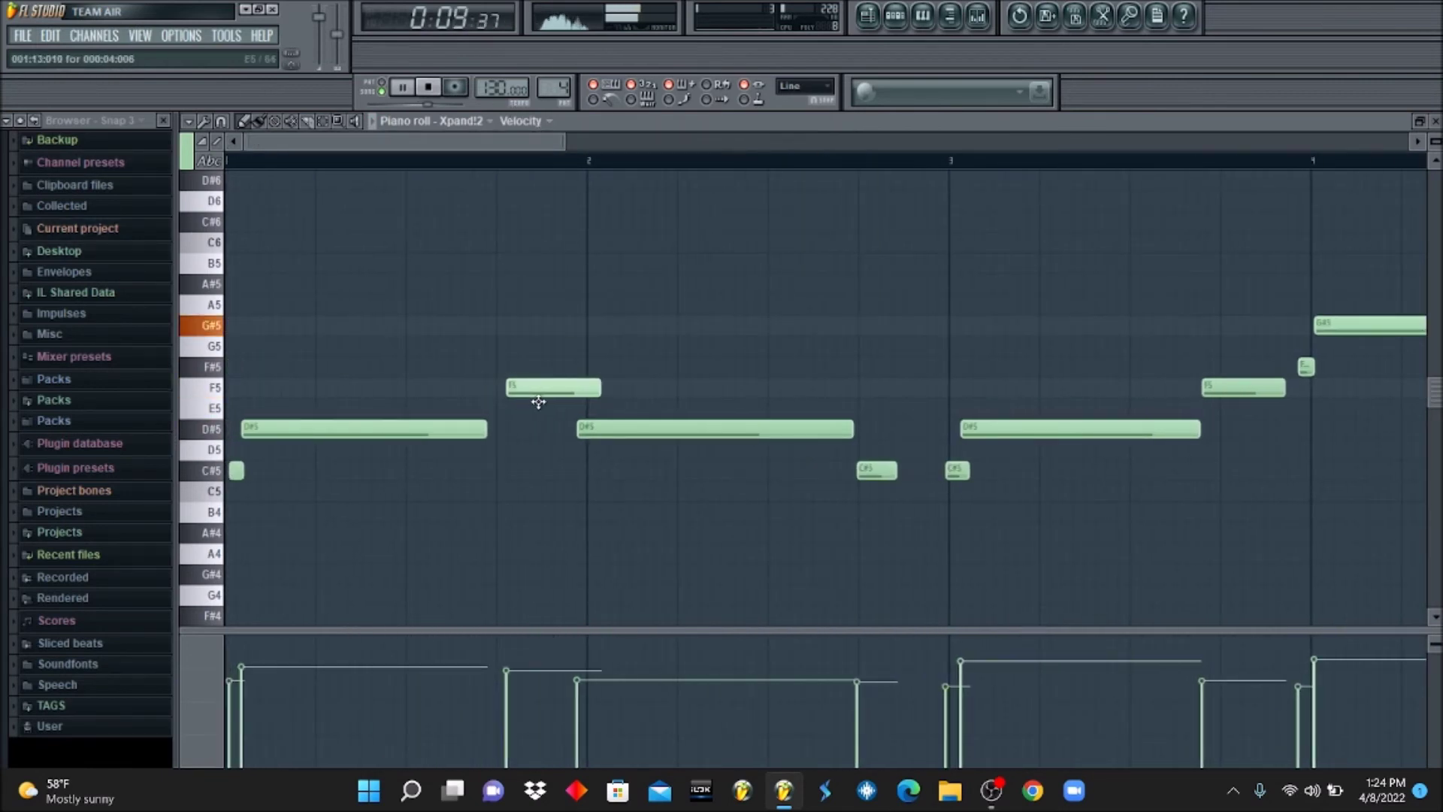
mouse_move(592, 436)
left_mouse_down()
mouse_move(627, 436)
mouse_move(608, 437)
left_mouse_up()
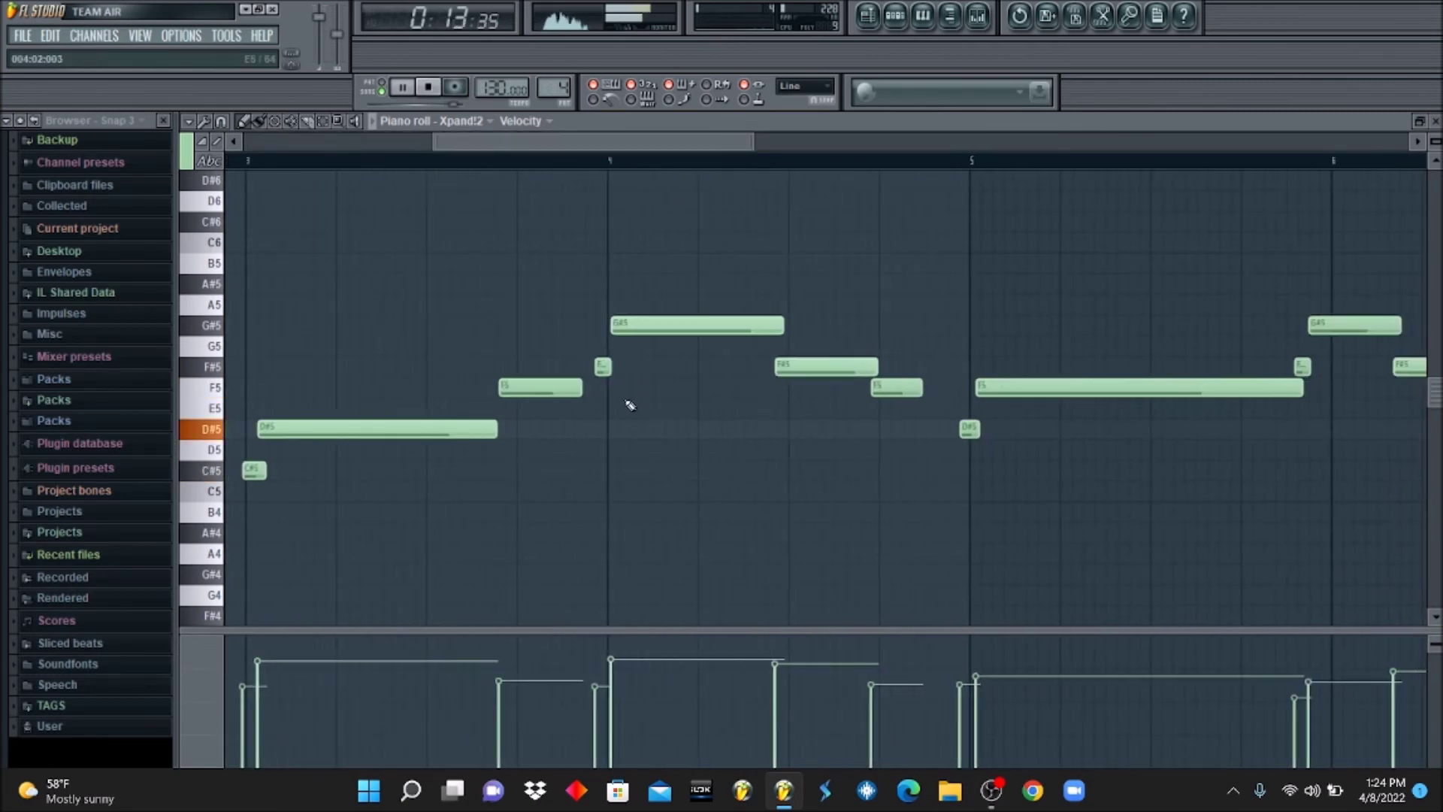
left_click_drag(534, 396, 561, 396)
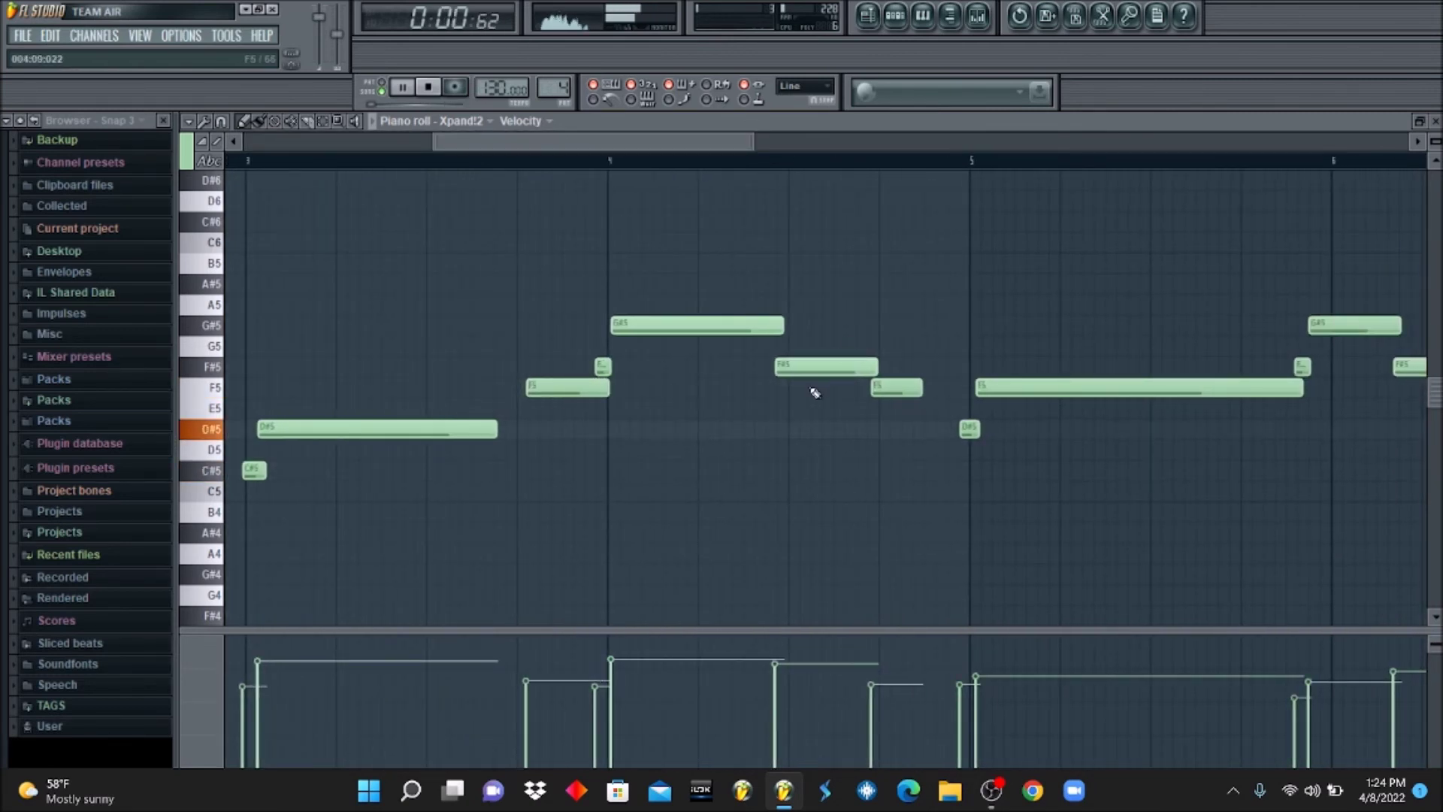
left_click_drag(806, 366, 915, 387)
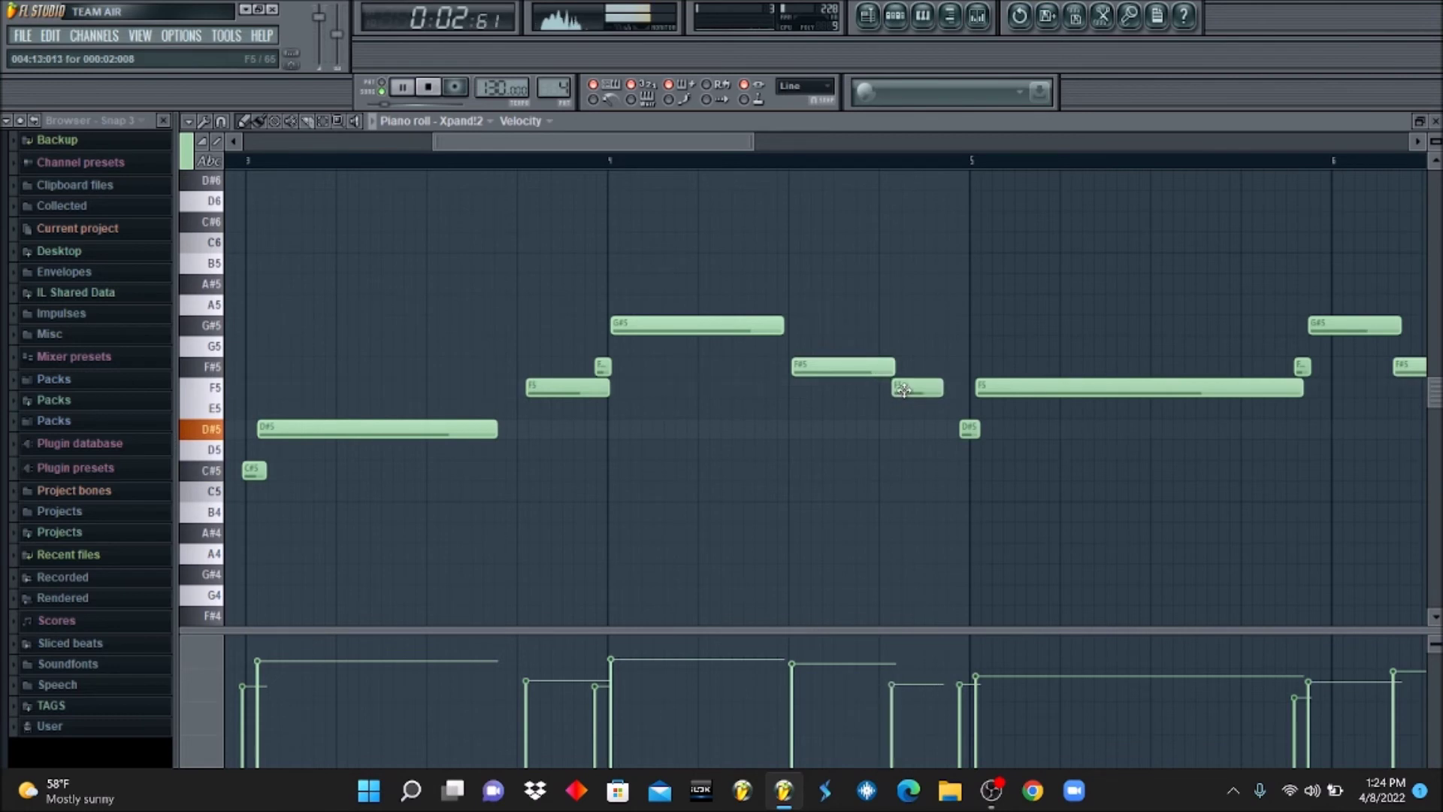
Shift the descending G#5, F#5, F5 and D#5 notes in bar 6 of the Xpand!2 melody later so they follow each other
left_click_drag(657, 147, 870, 213)
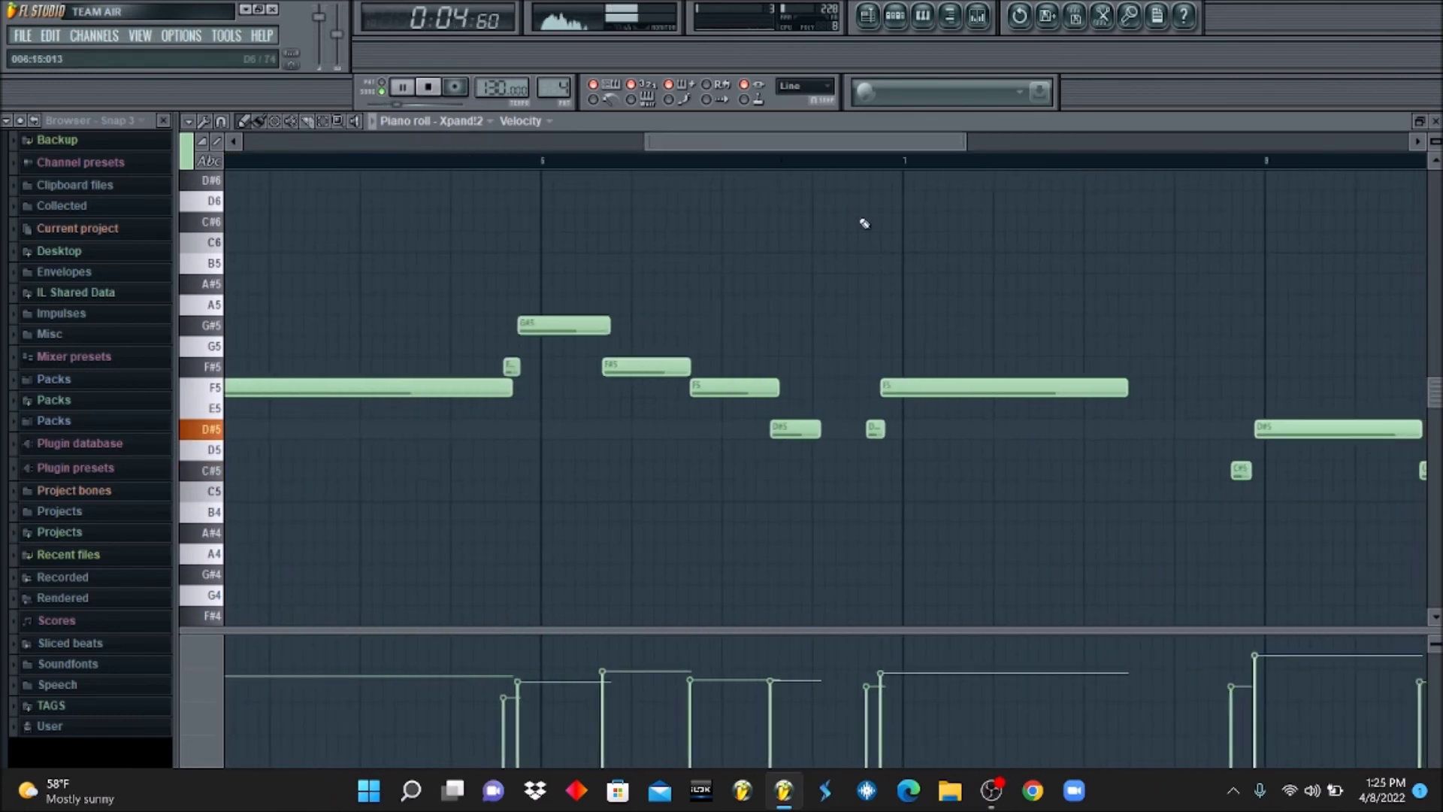
left_click_drag(584, 327, 644, 360)
left_click_drag(732, 387, 764, 388)
left_click_drag(579, 325, 595, 325)
left_click(446, 158)
left_click_drag(640, 364, 650, 364)
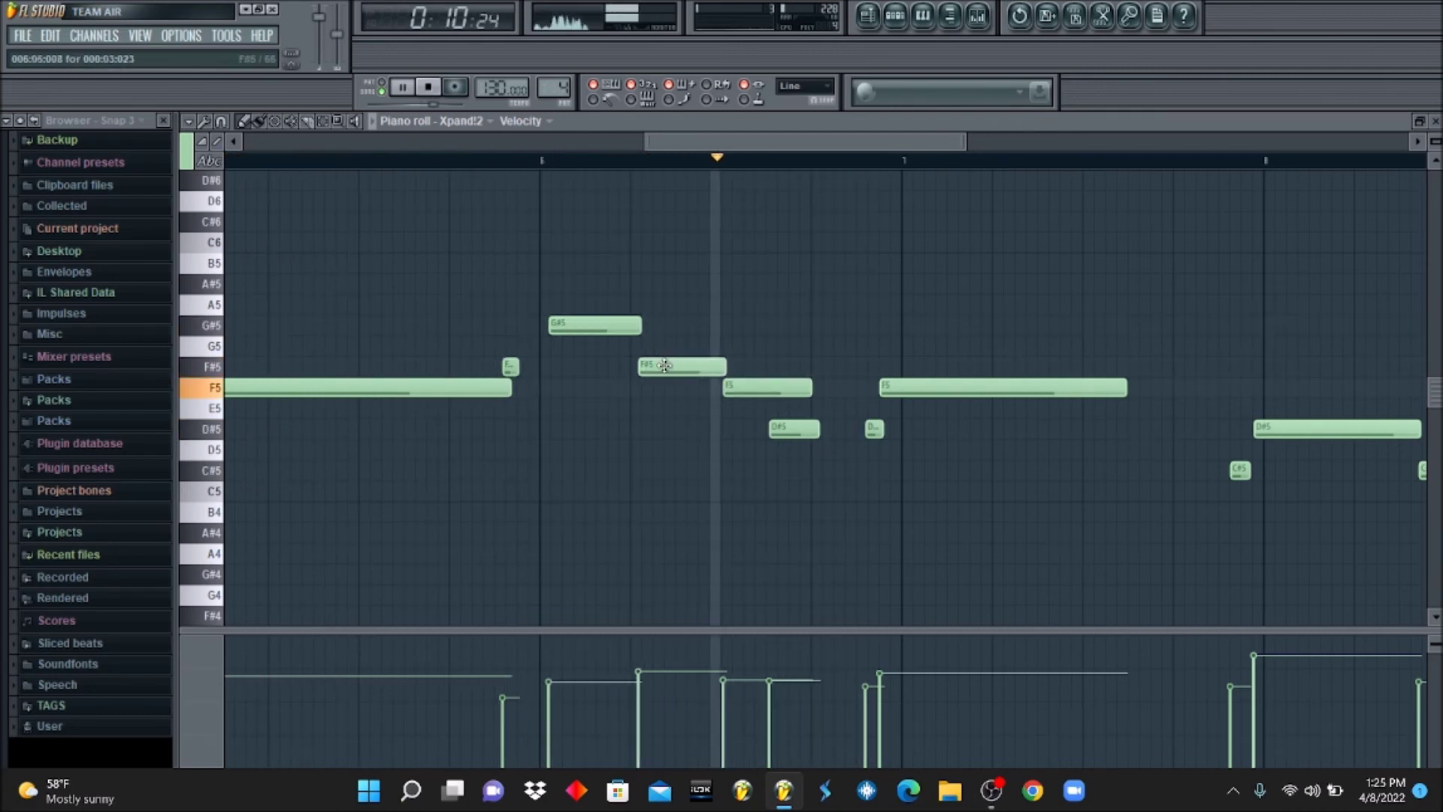
left_click_drag(785, 432, 826, 432)
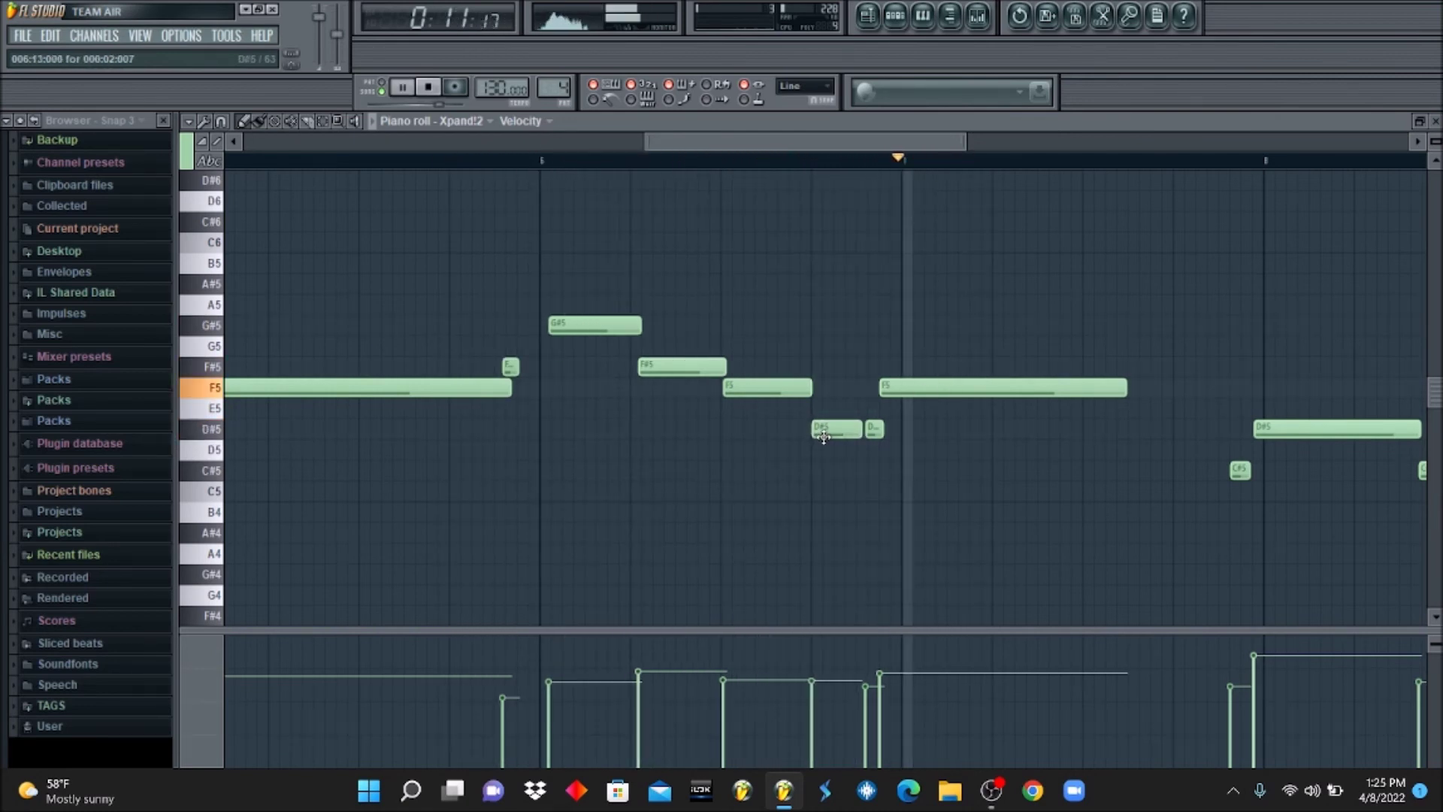
Move the long F5 note past the start of bar 7 and nudge the bar 6 G#5 note slightly earlier
left_click_drag(911, 392, 946, 390)
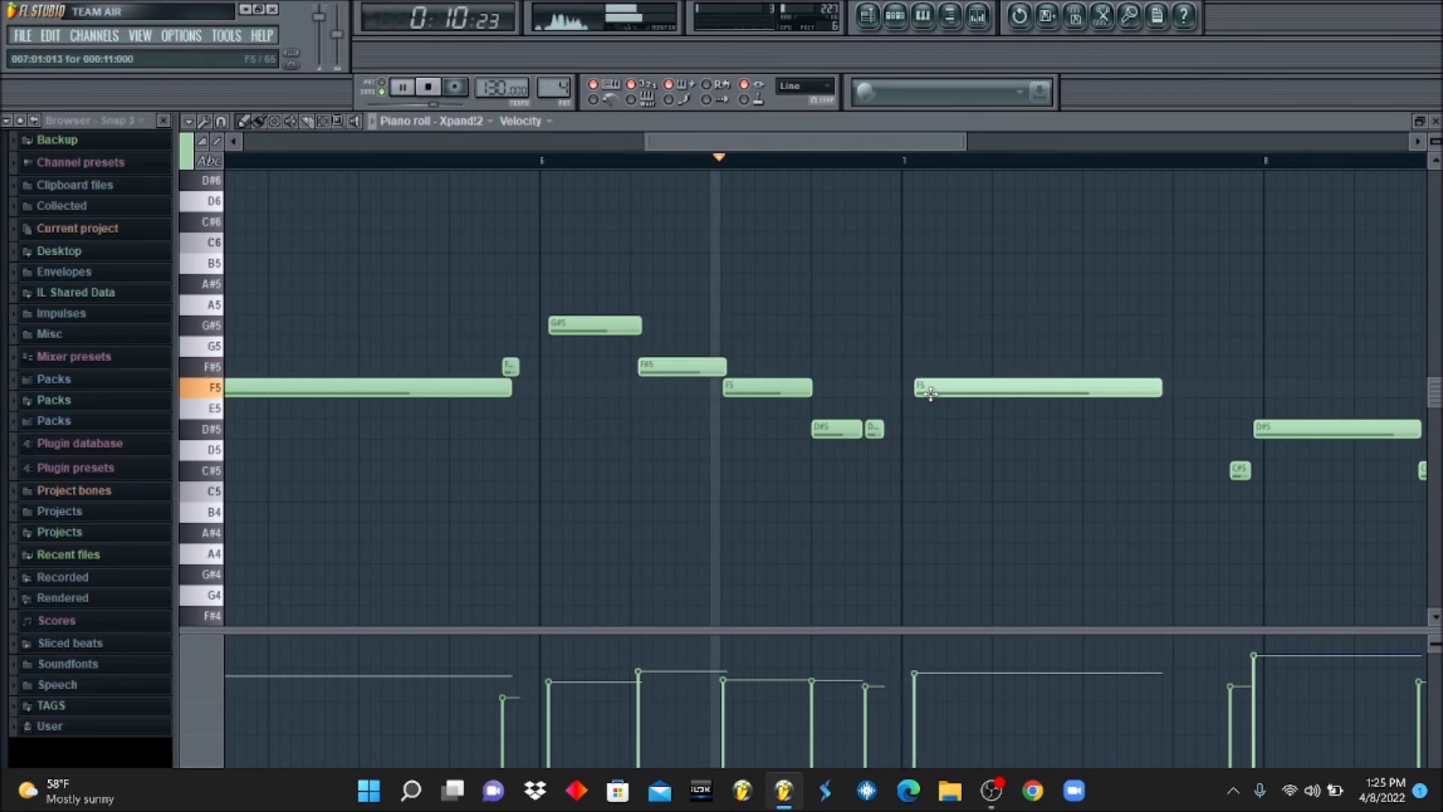
scroll(802, 150, "right", 3)
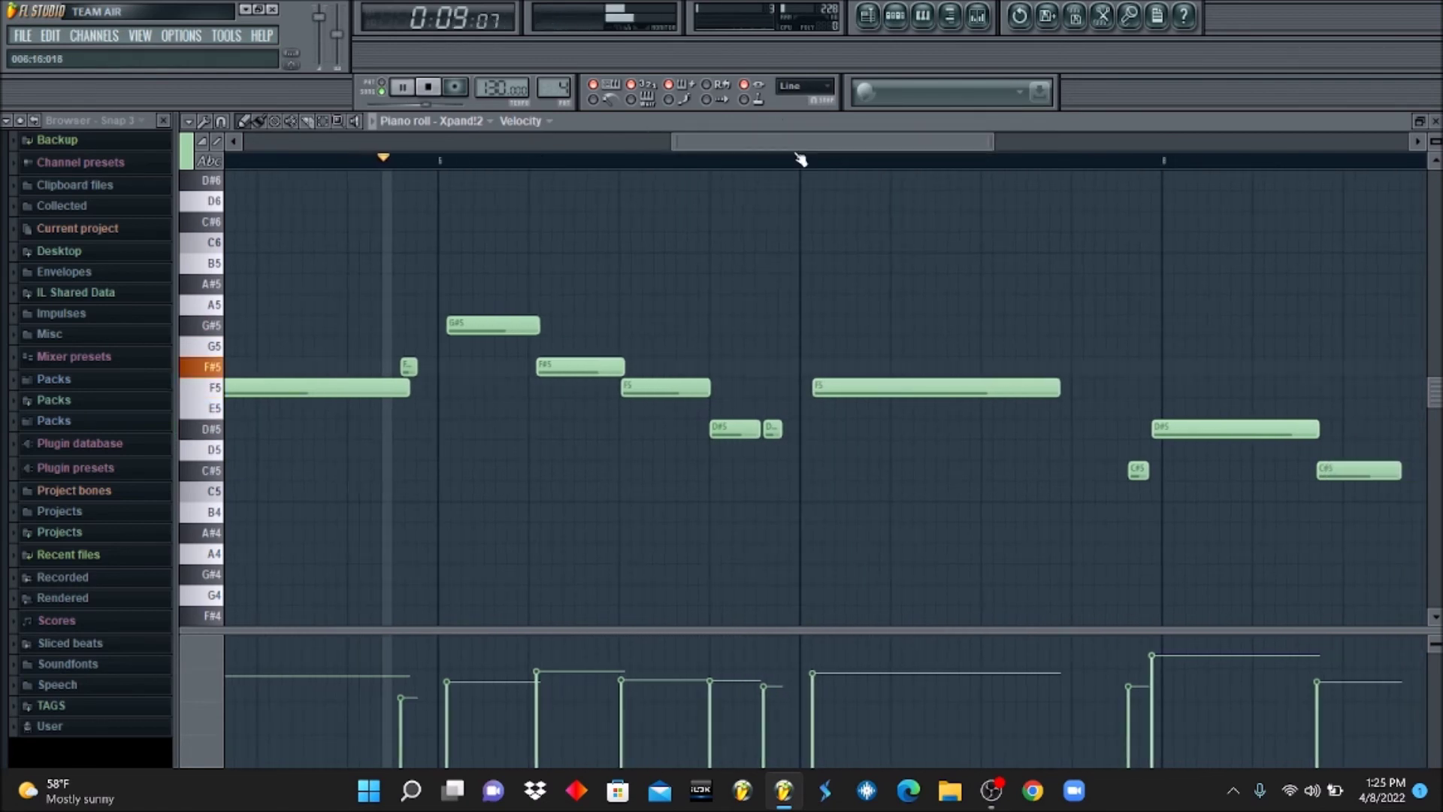
key("space")
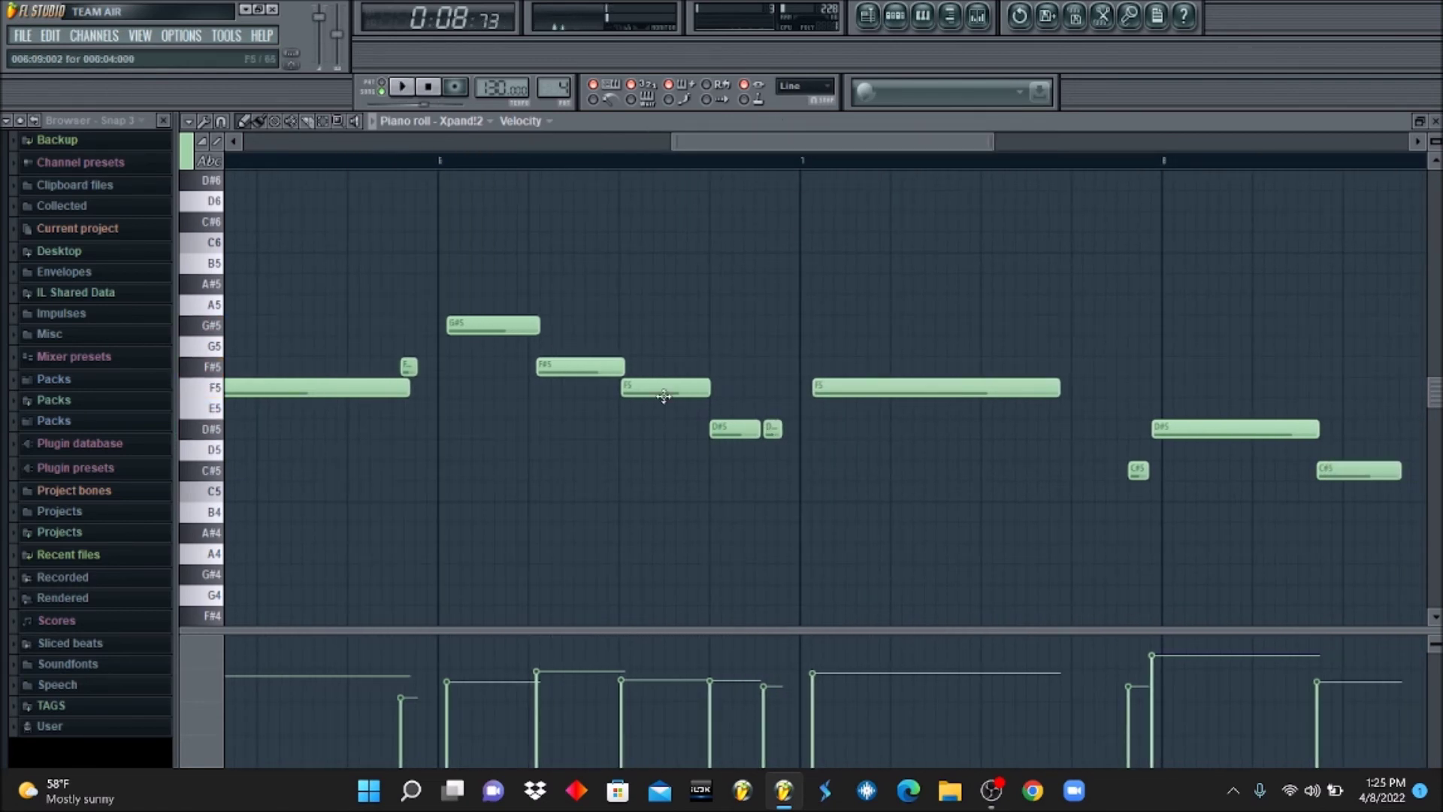
left_click_drag(496, 317, 485, 316)
key("space")
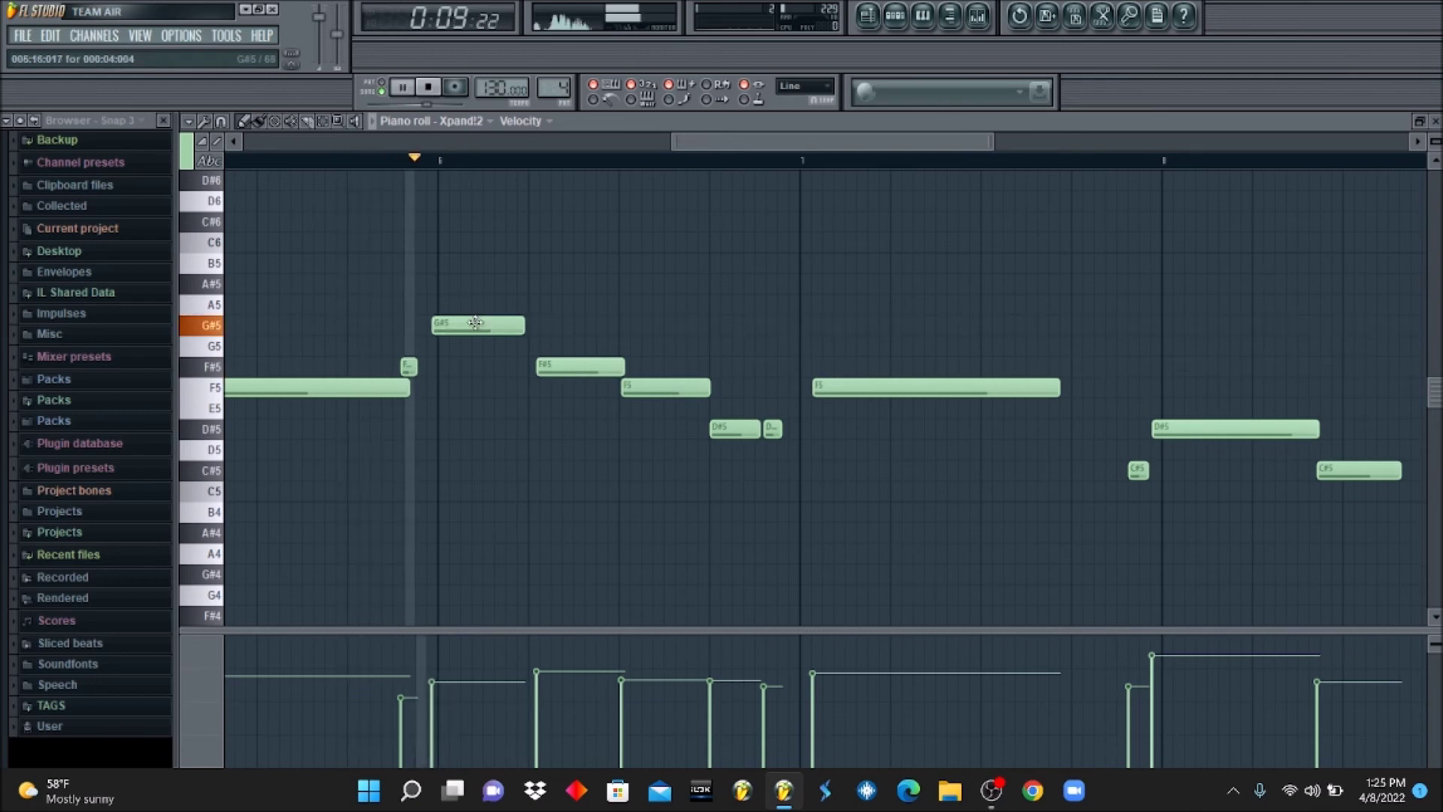
key("space")
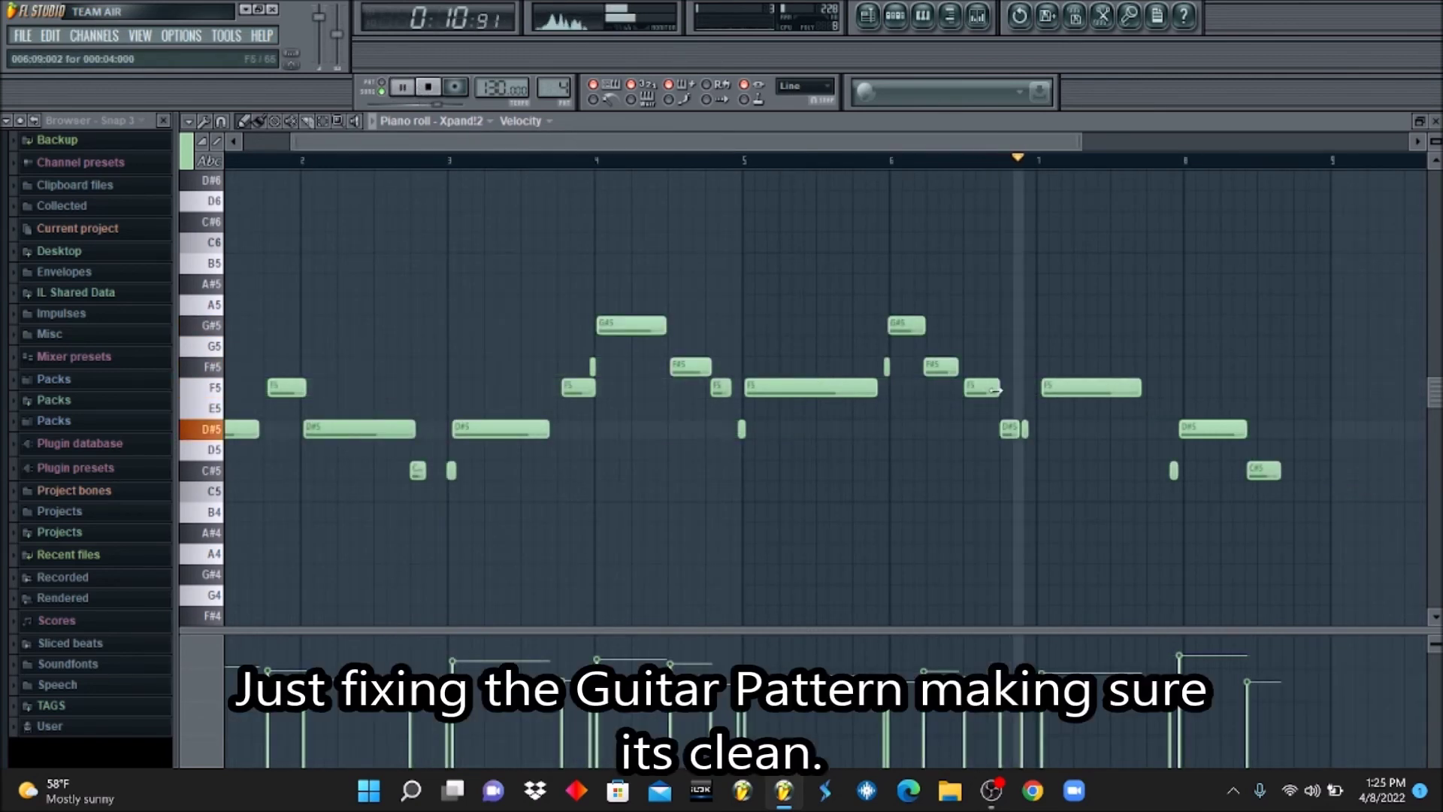
Nudge the long F5 back to the start of bar 7 and shift the D#5 and both C#5 notes around bar 8 later
left_click_drag(1074, 394, 1068, 395)
left_click_drag(1191, 431, 1196, 431)
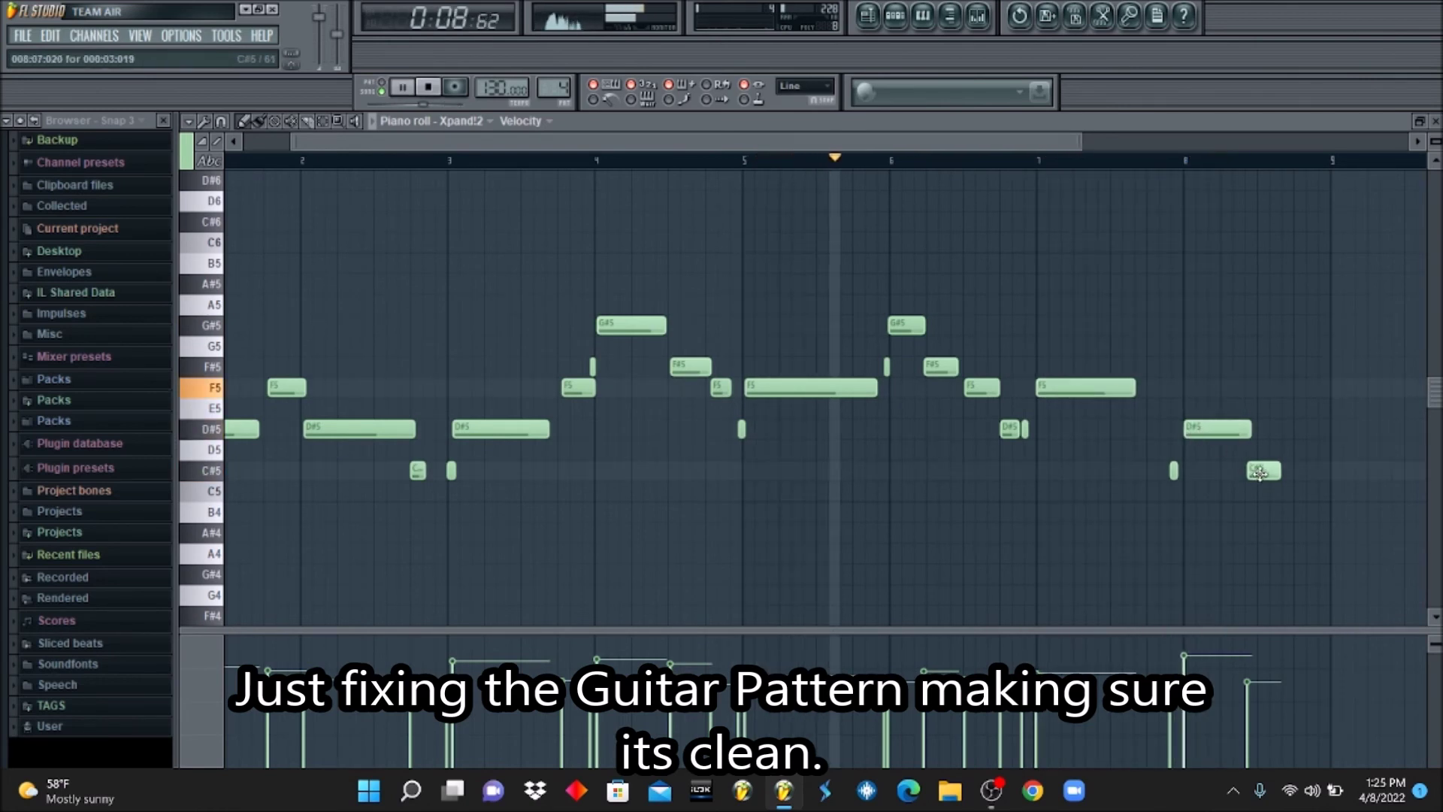
left_click_drag(1259, 472, 1271, 471)
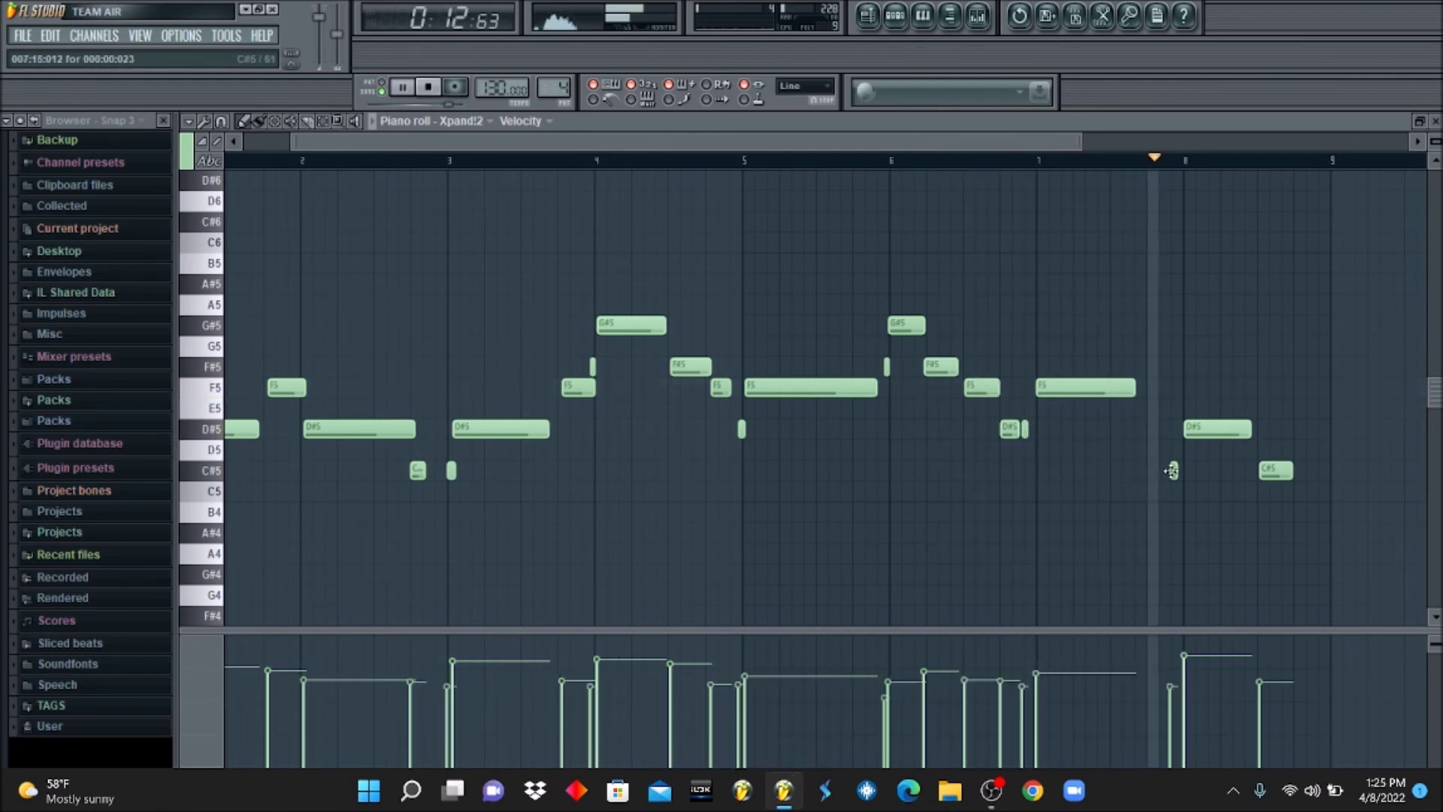
left_click_drag(1171, 471, 1181, 471)
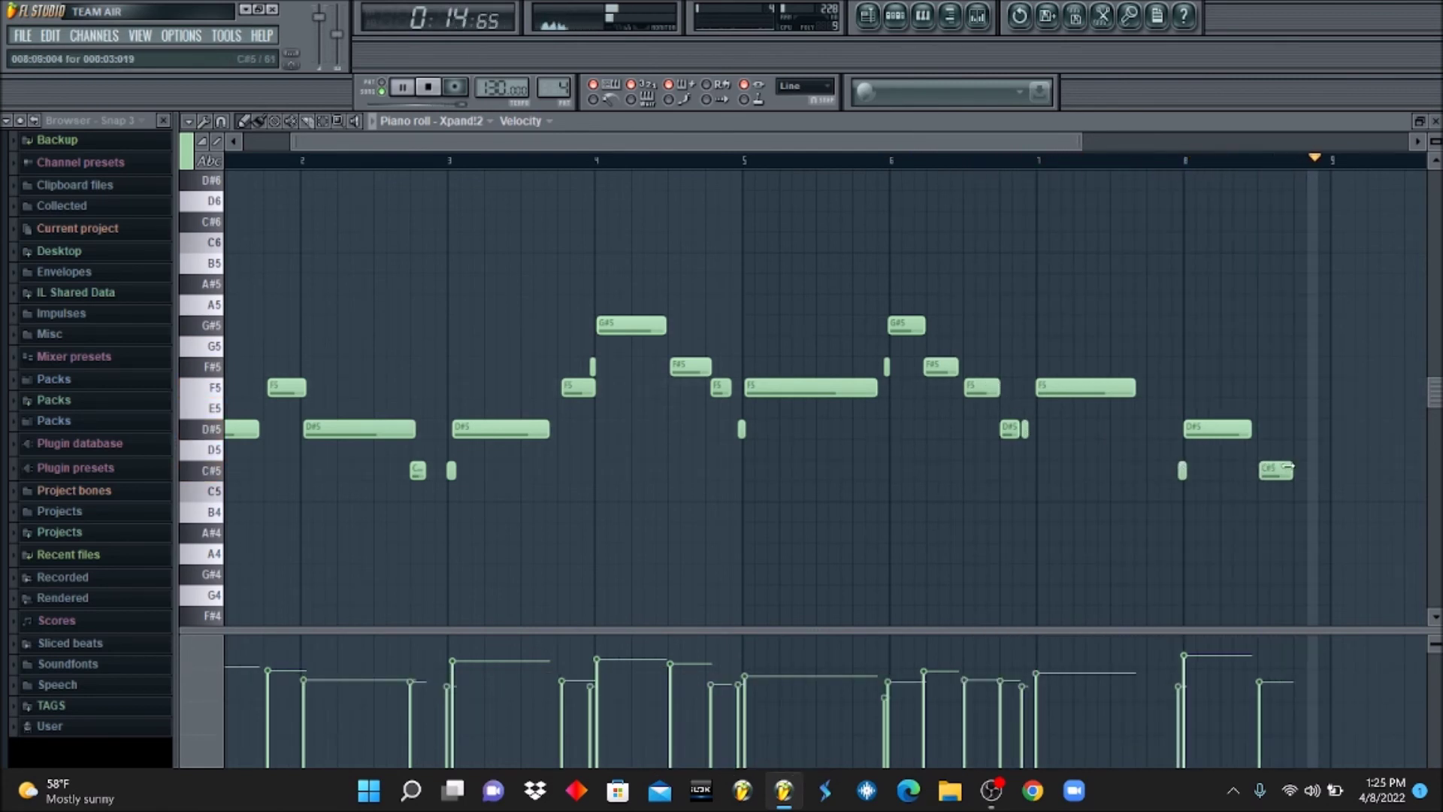
Raise the Fruity Reeverb reverb level on the Xpand!2 track to 56% and lower that track's fader further
key("F9")
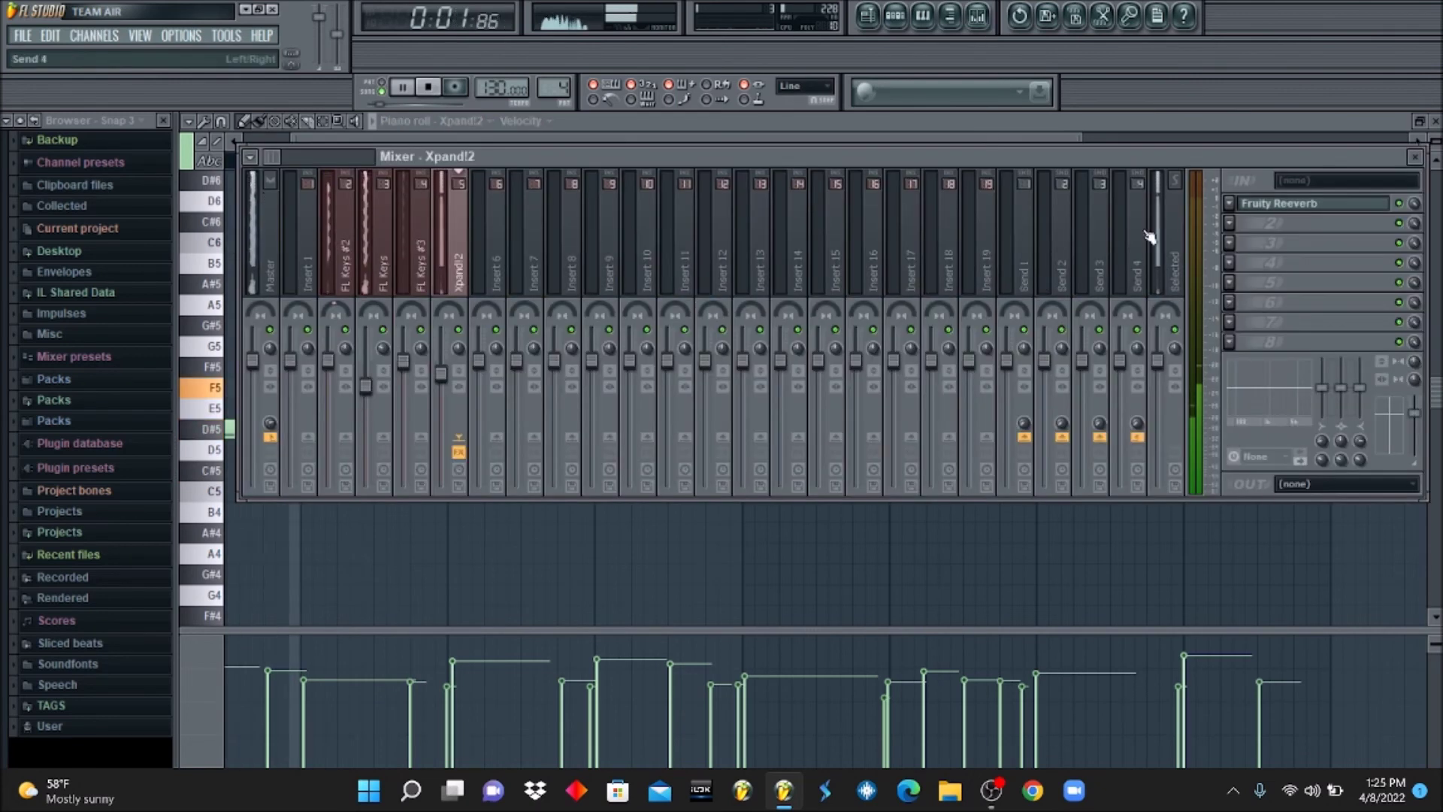
left_click(1278, 204)
left_click_drag(375, 451, 376, 424)
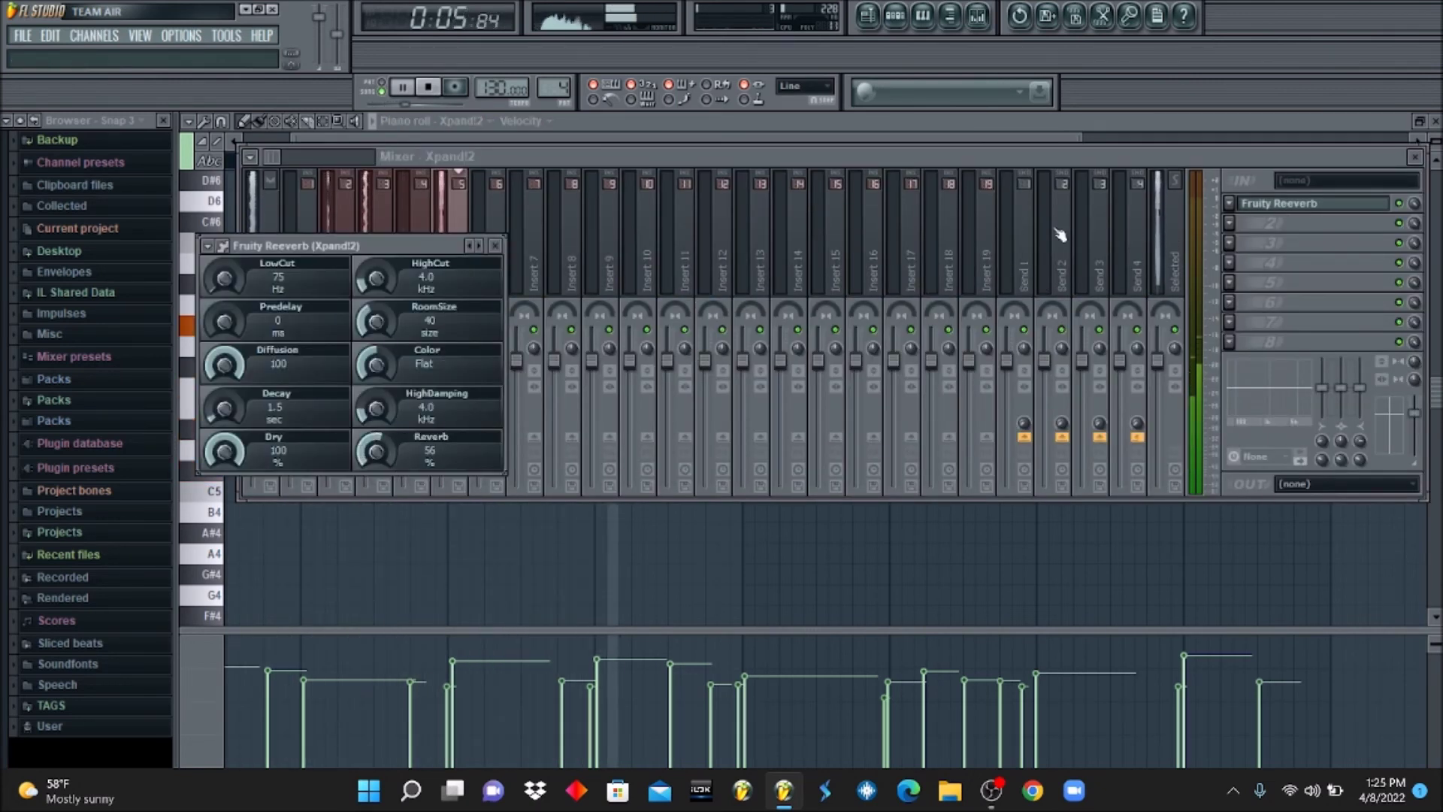
left_click(464, 209)
left_click_drag(440, 376, 440, 396)
Load Fruity Parametric EQ 2 on the FL Keys mixer track and pull band 1 fully down to cut the low frequencies
left_click(378, 280)
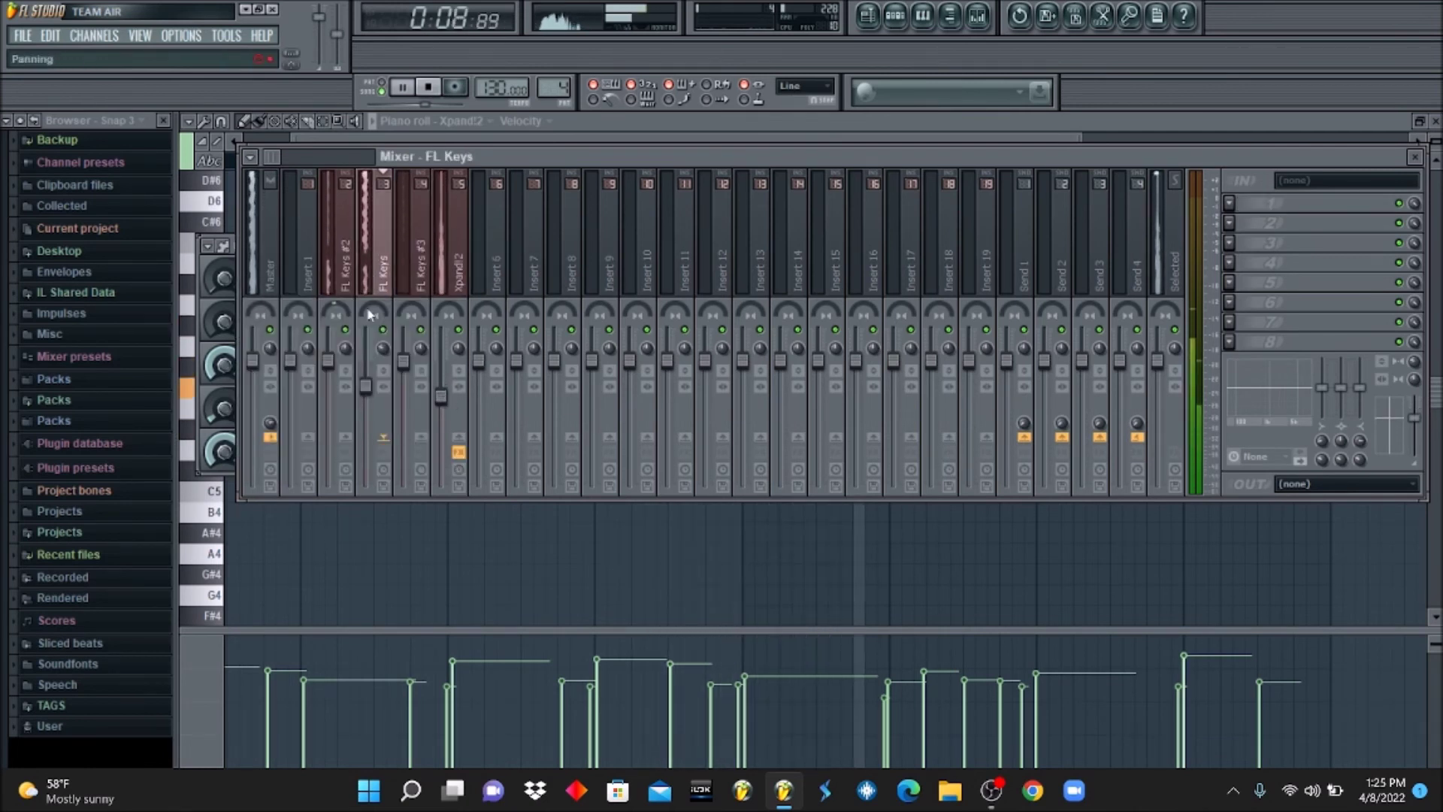
left_click(1229, 202)
left_click(1202, 674)
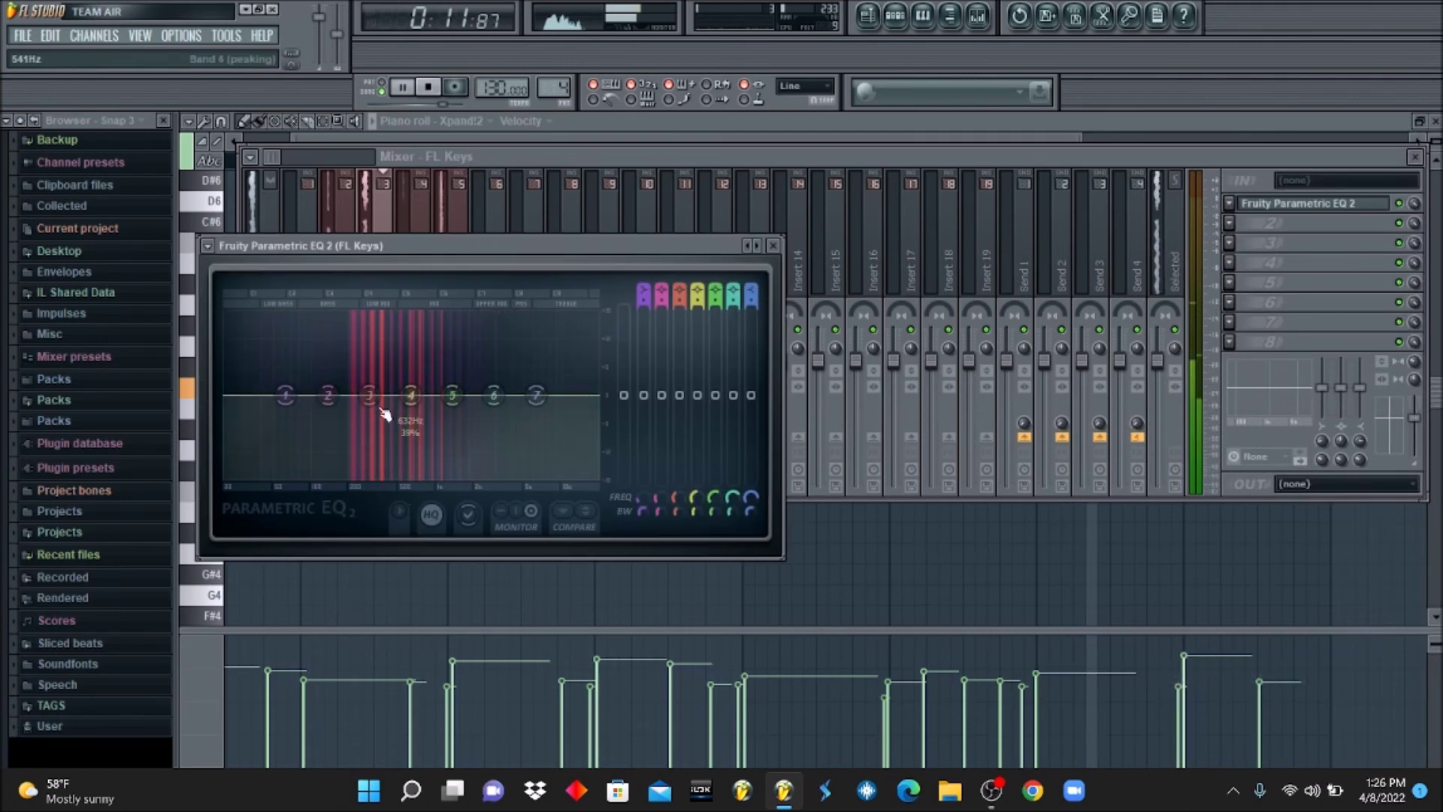
left_click_drag(285, 395, 321, 478)
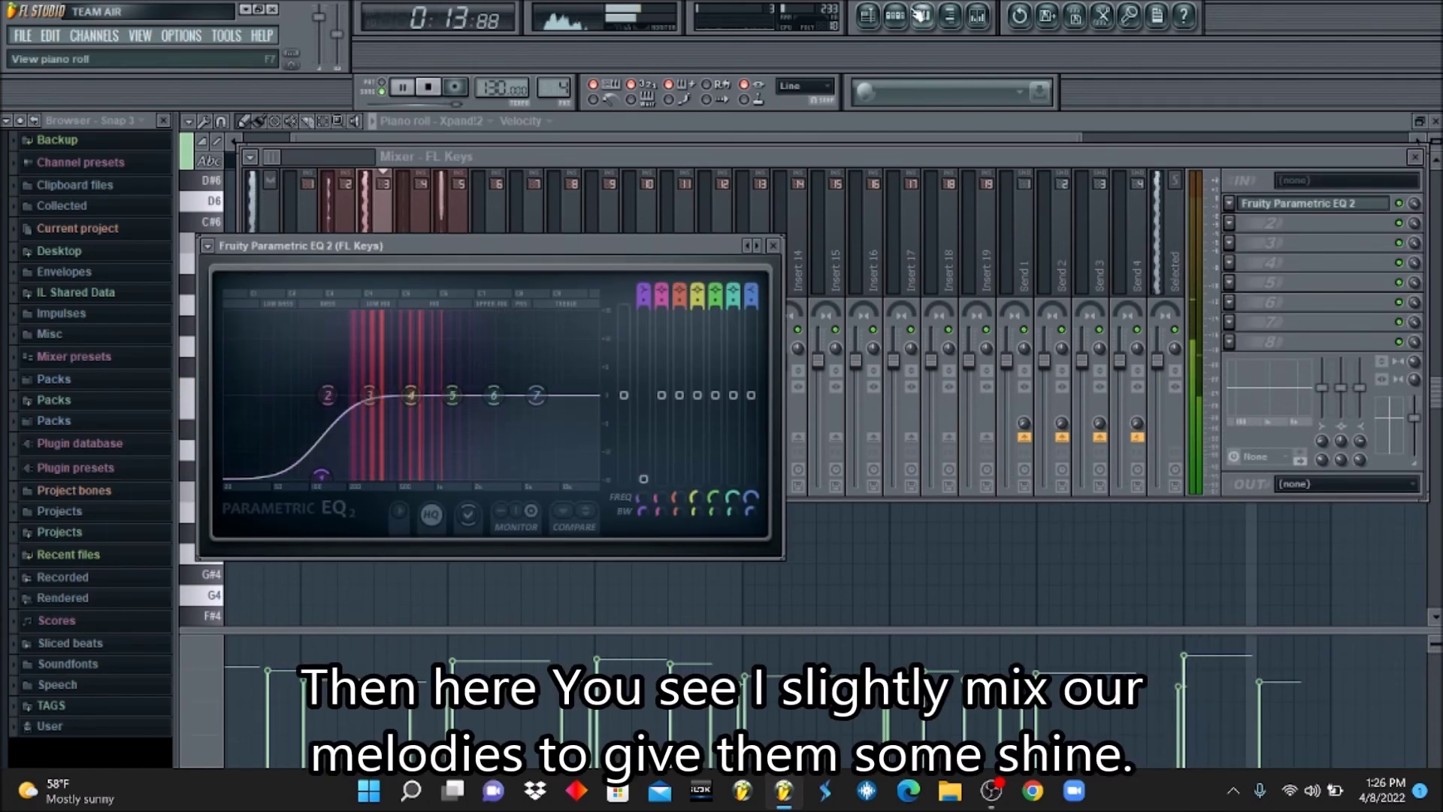
Return to the playlist and play the four melody clips from the start, stopping playback when finished
left_click(920, 15)
left_click(867, 16)
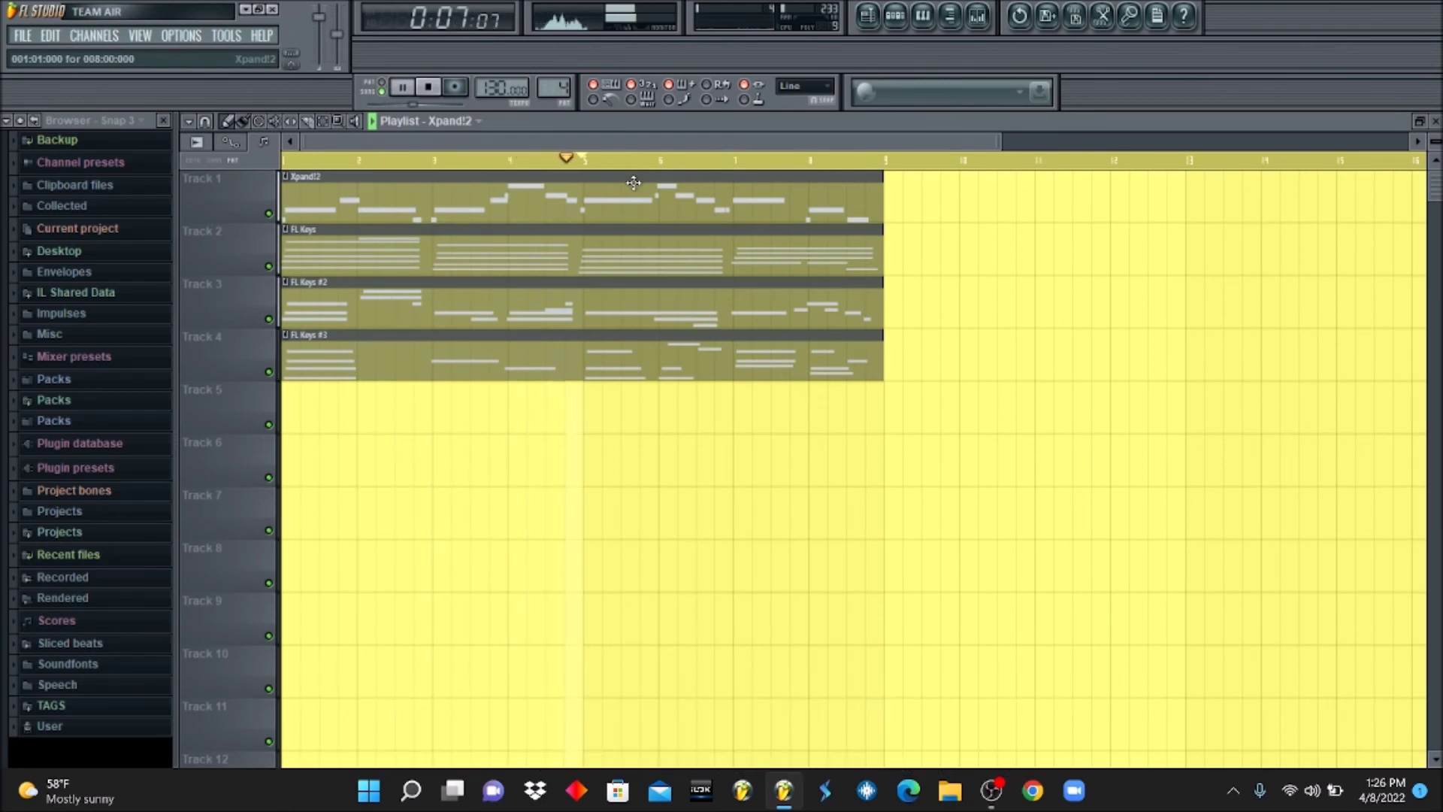
key("space")
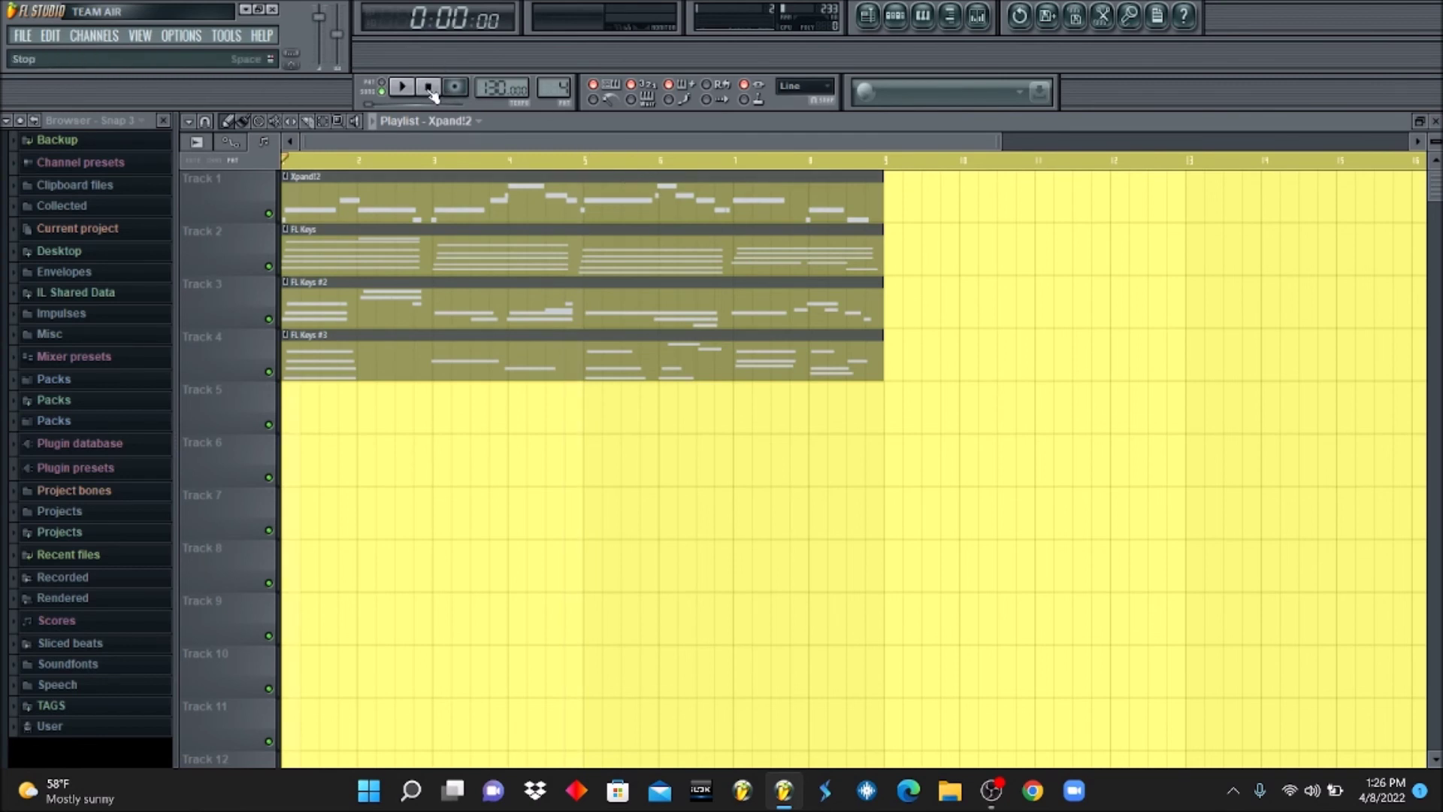
key("space")
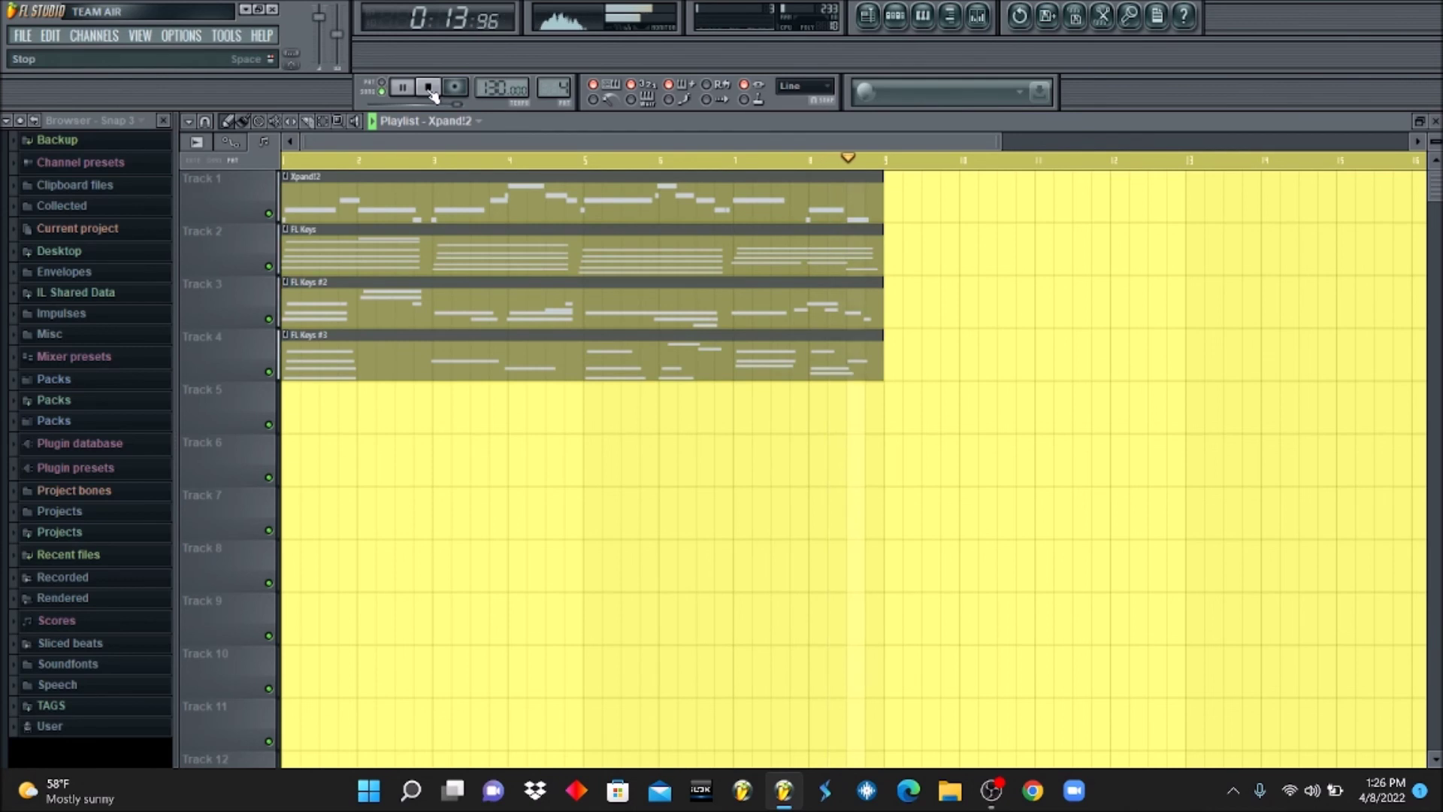
left_click(429, 88)
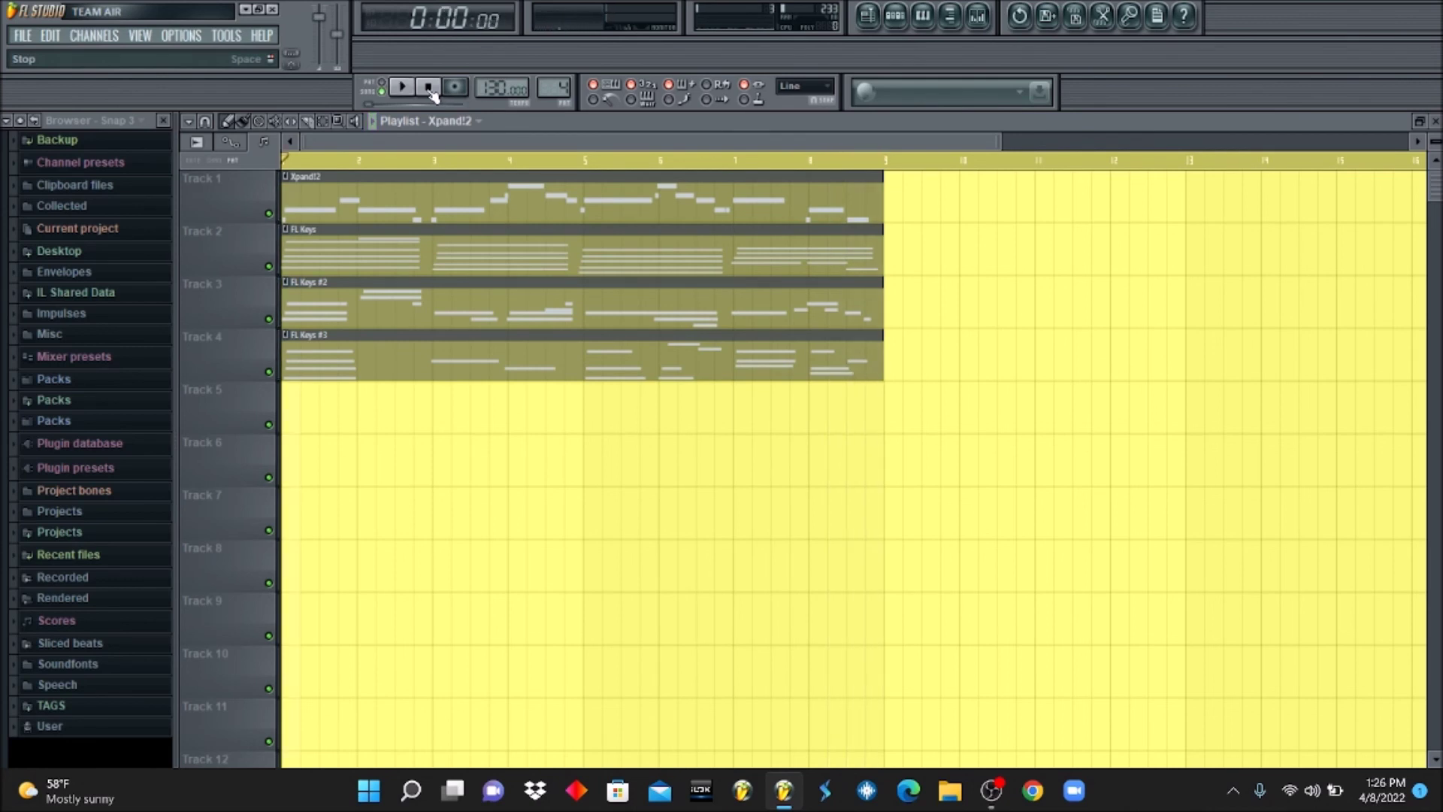